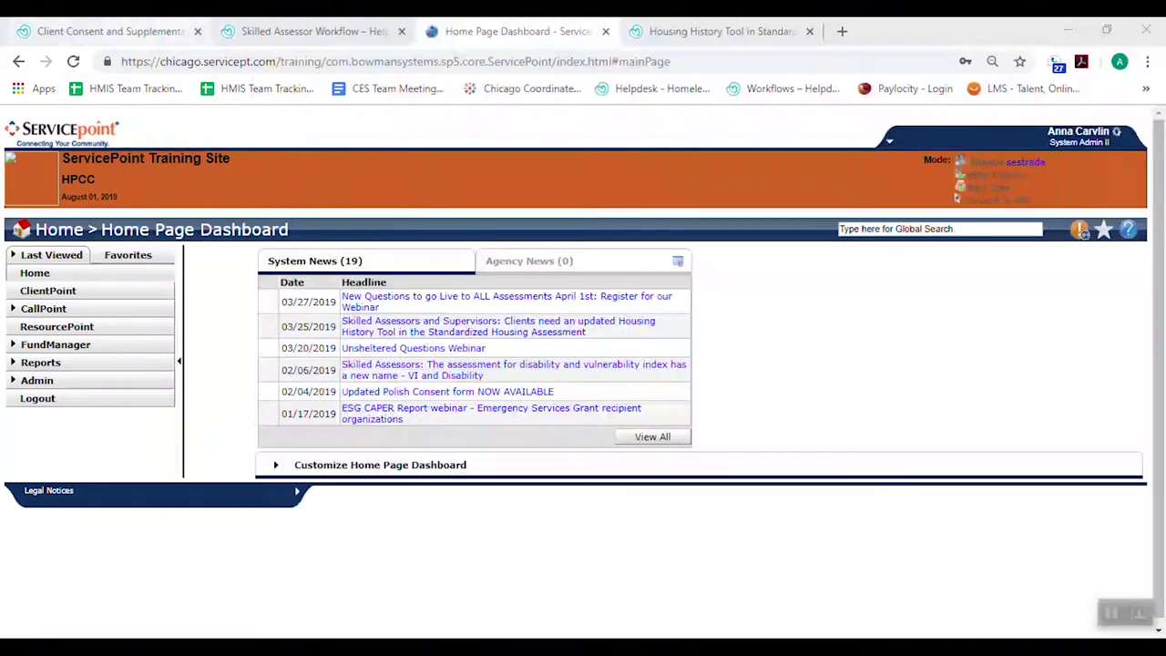
# Read through the Client Consent article's data-sharing options, then go back to the ServicePoint dashboard
pyautogui.click(109, 31)
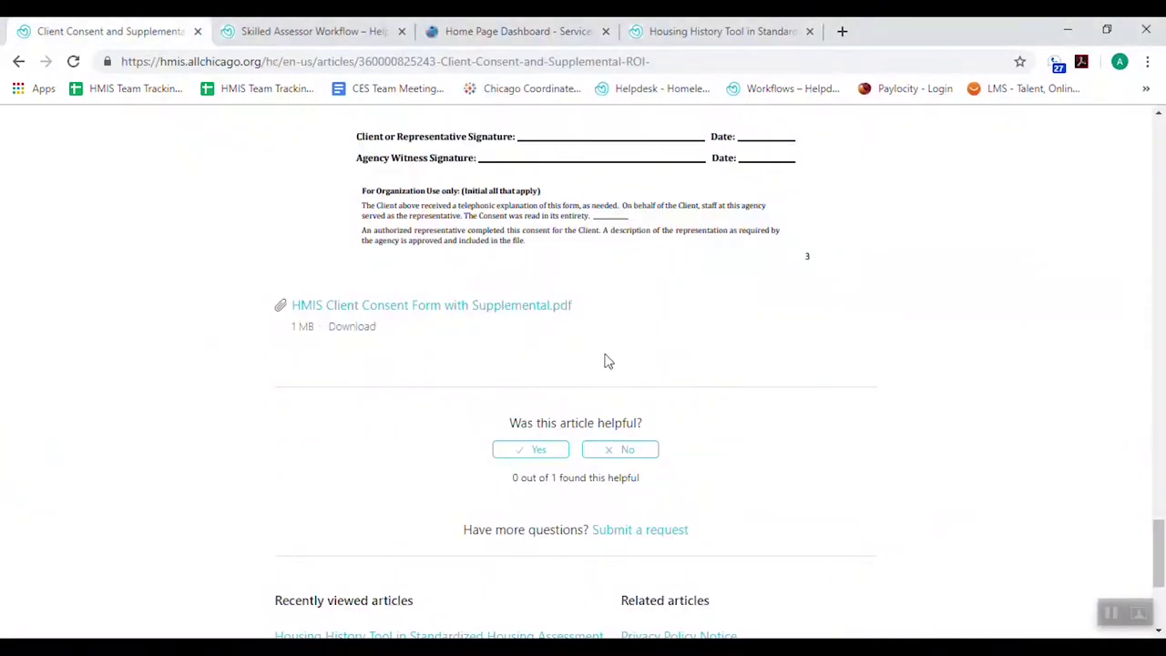
pyautogui.scroll(15, 872, 425)
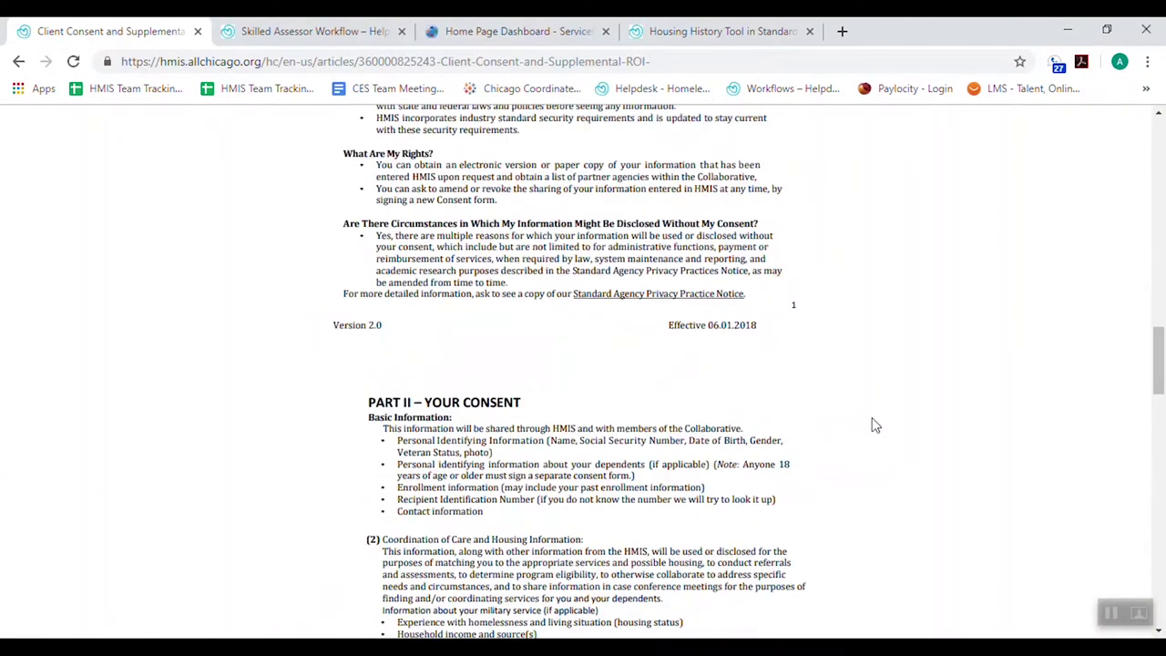
pyautogui.scroll(15, 374, 339)
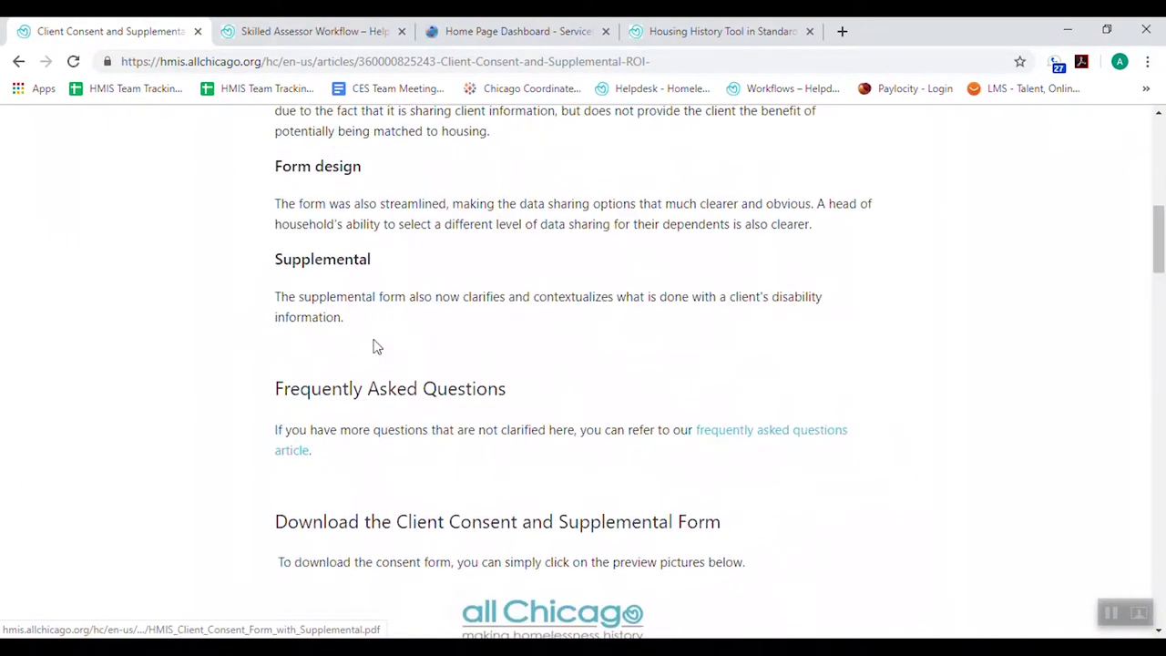
pyautogui.scroll(10, 377, 346)
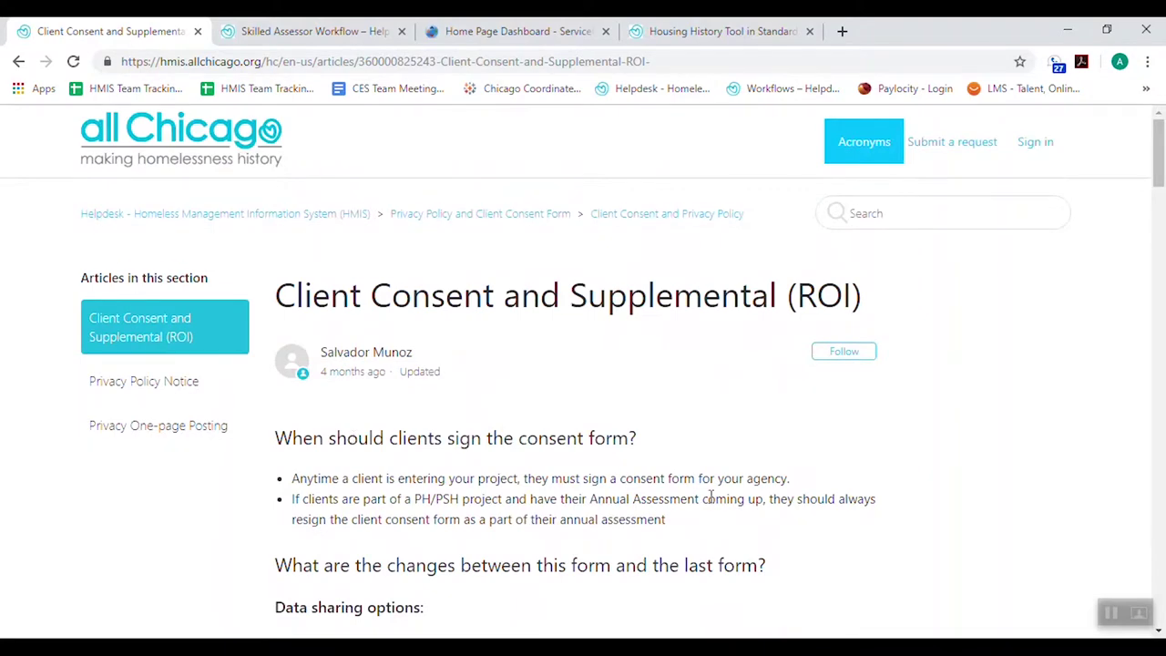
pyautogui.scroll(-20, 710, 496)
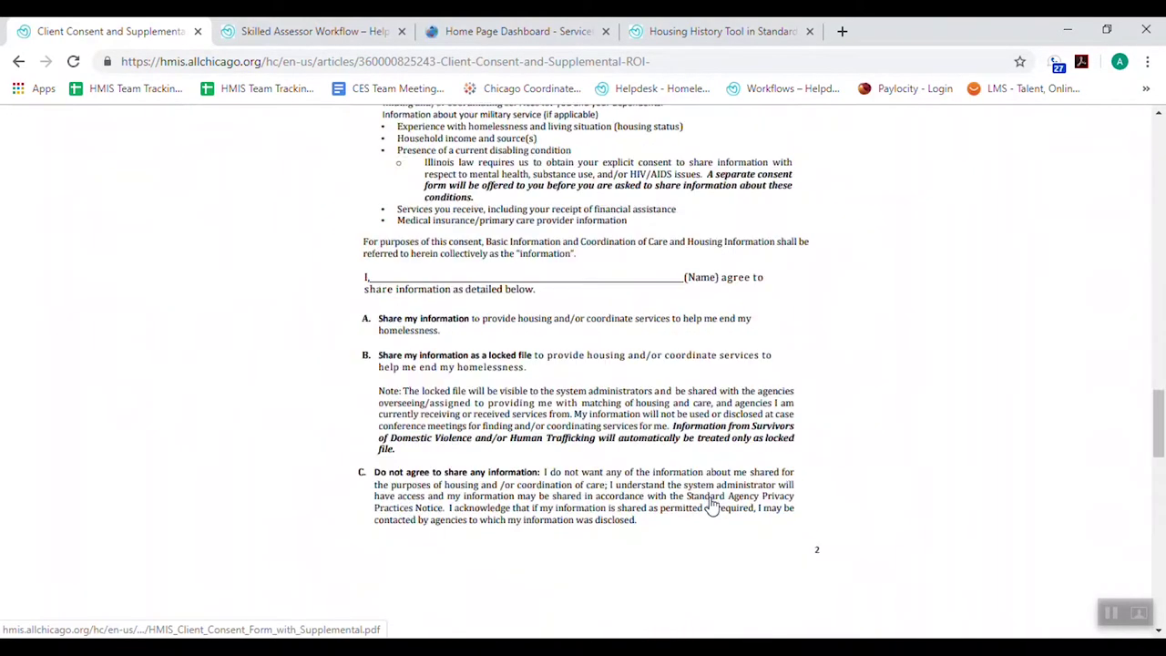
pyautogui.scroll(-10, 709, 507)
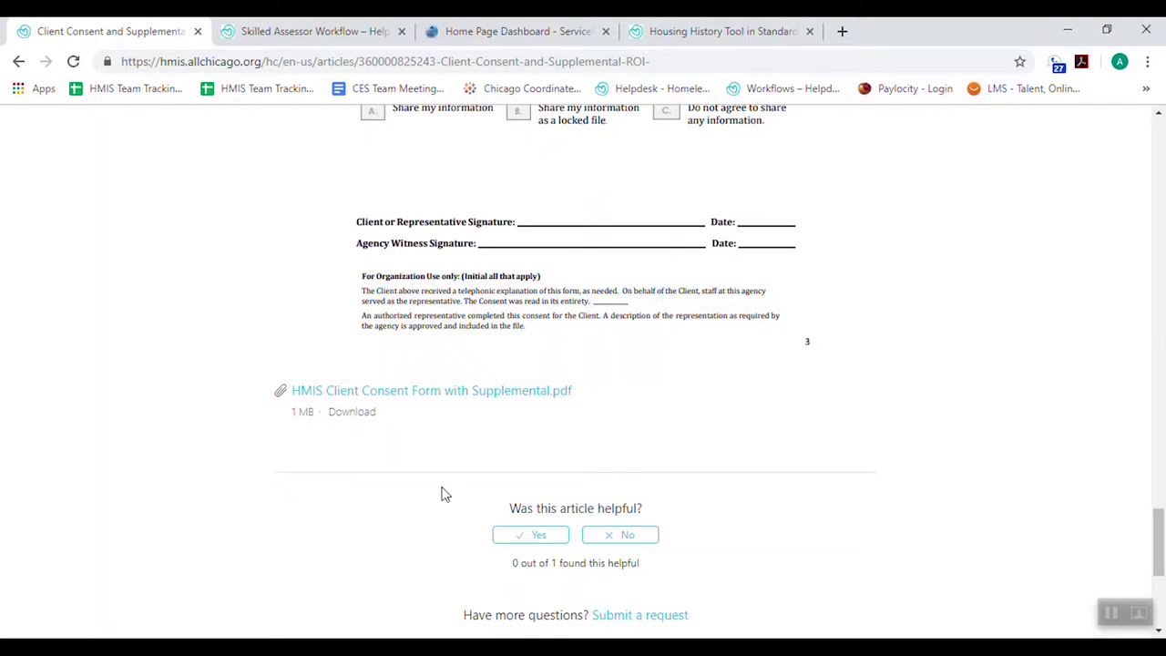
pyautogui.click(514, 31)
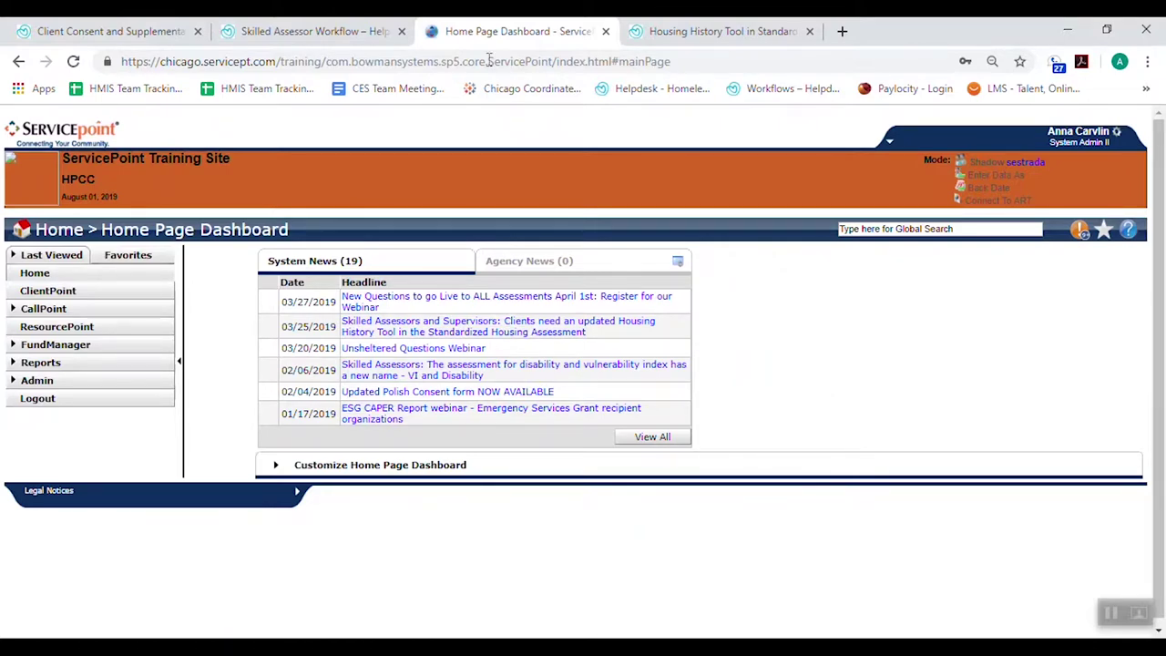
# Look over the Skilled Assessor Workflow and Housing History Tool articles, then reposition the ServicePoint tab
pyautogui.click(314, 30)
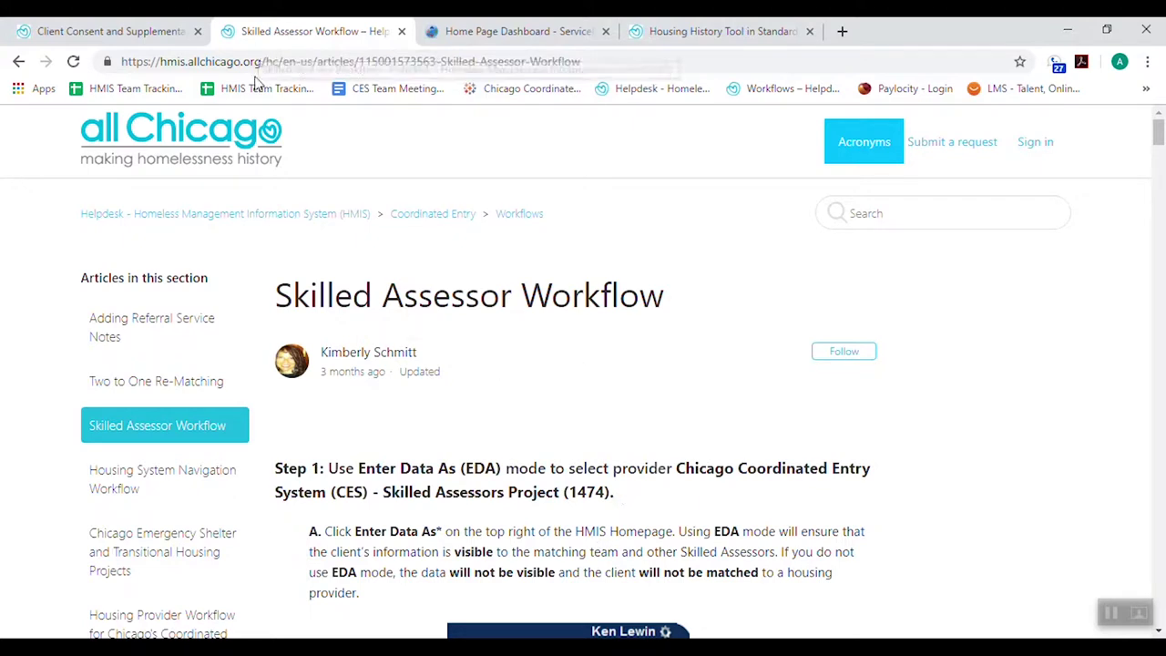
pyautogui.click(719, 31)
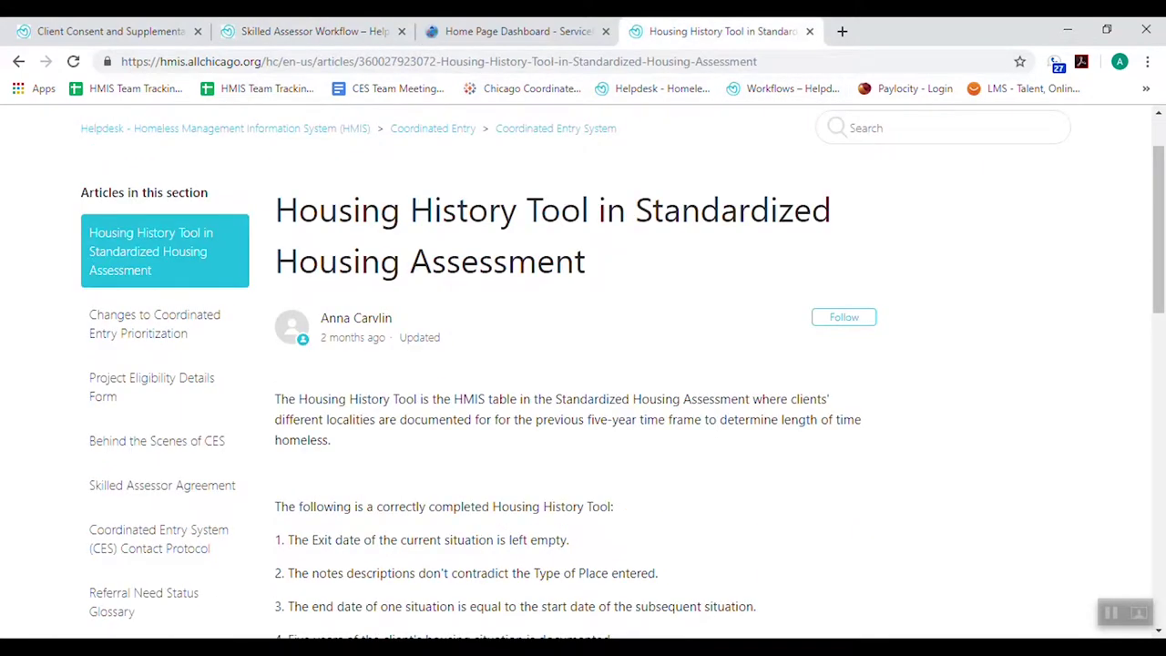
pyautogui.scroll(-5, 557, 390)
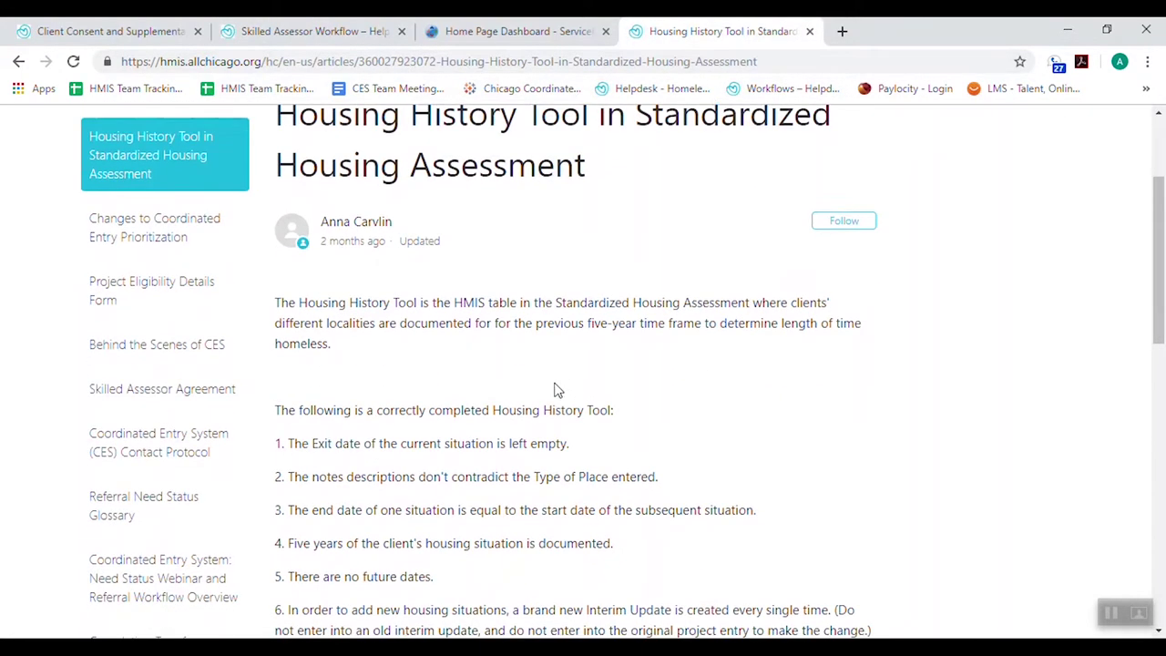
pyautogui.scroll(-3, 558, 390)
pyautogui.scroll(5, 510, 434)
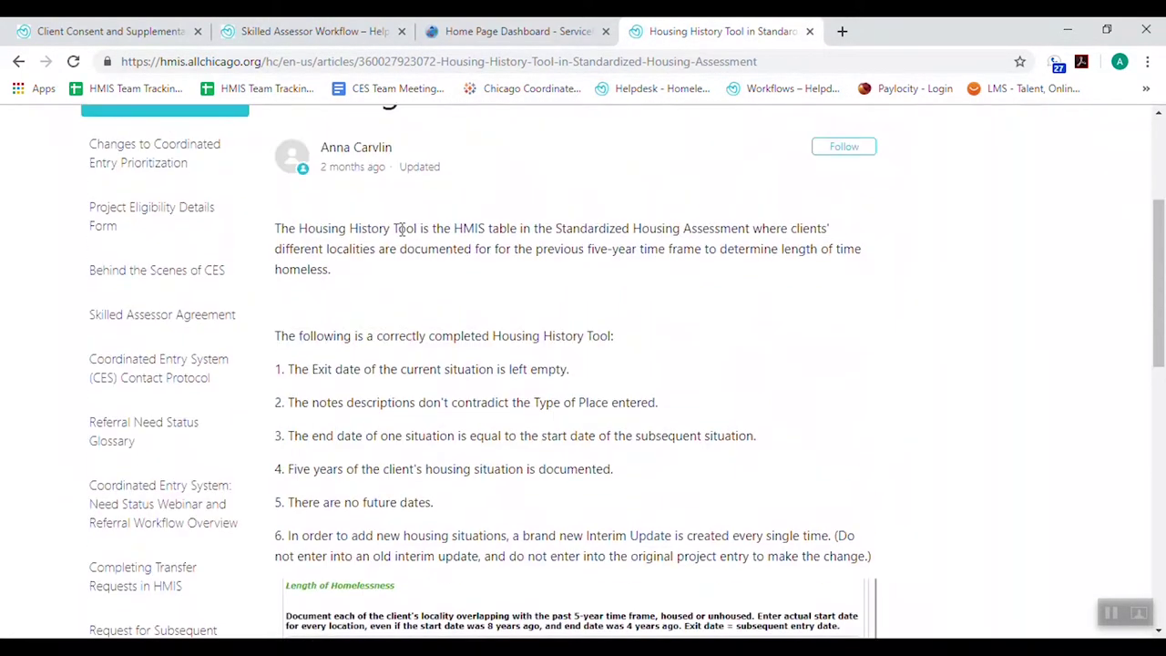
pyautogui.scroll(3, 510, 433)
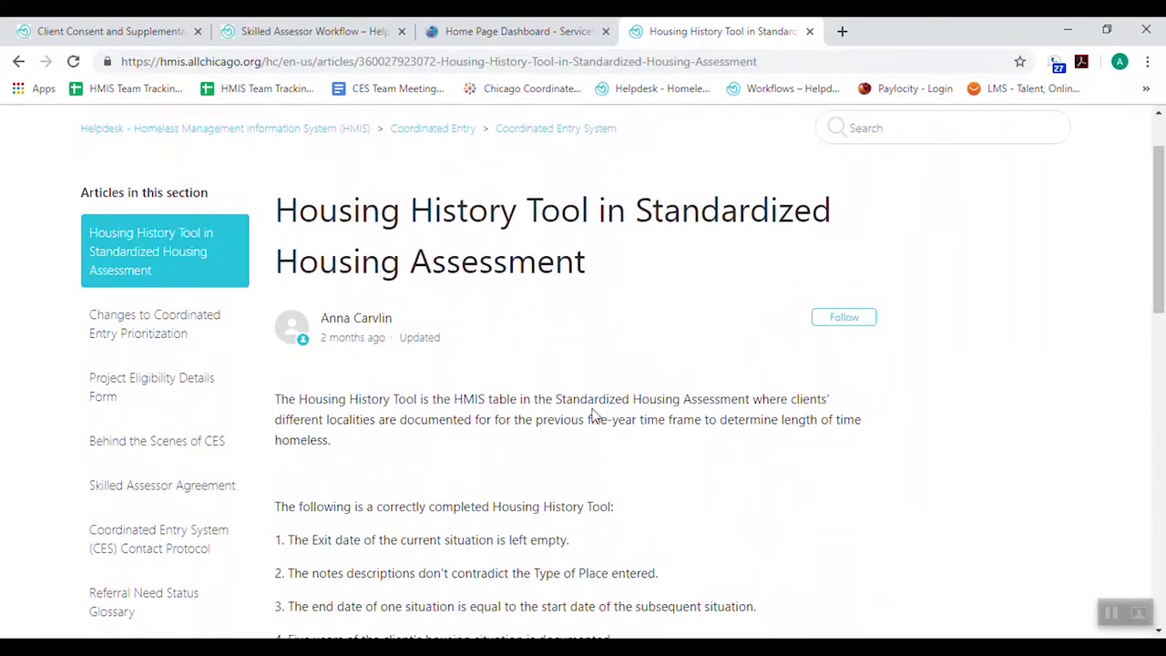
pyautogui.moveTo(510, 31); pyautogui.dragTo(728, 31)
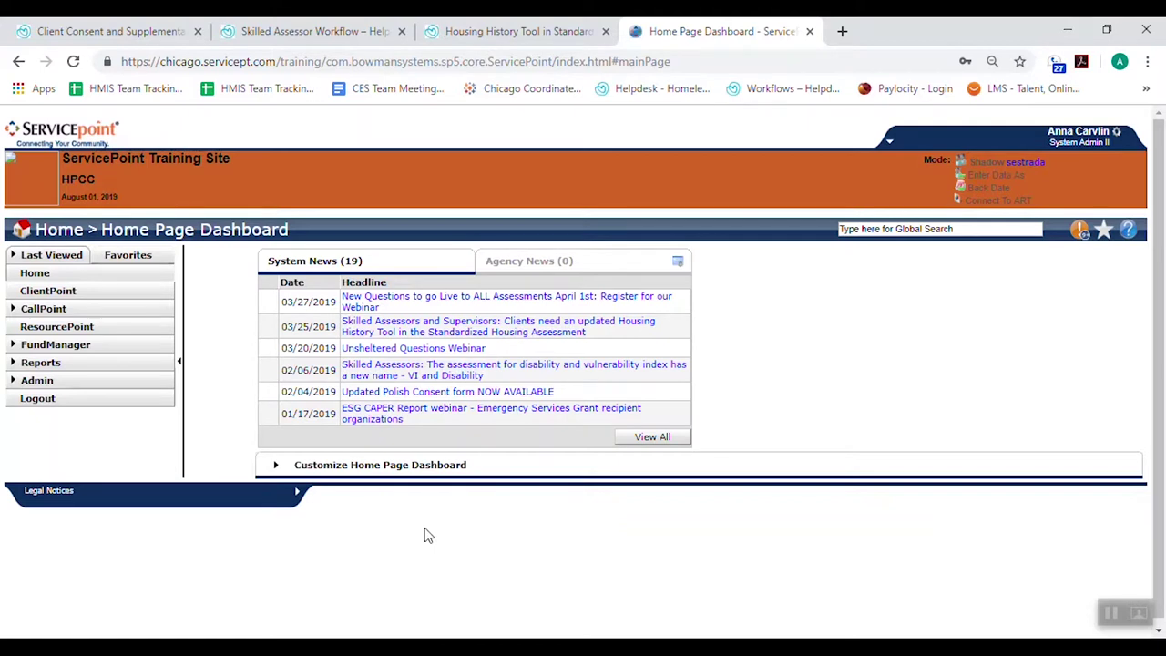
# Find 'consent' on the page, then enter data as Skilled Assessors Project provider 1474
pyautogui.hotkey('ctrl', 'f')
pyautogui.write('consent')
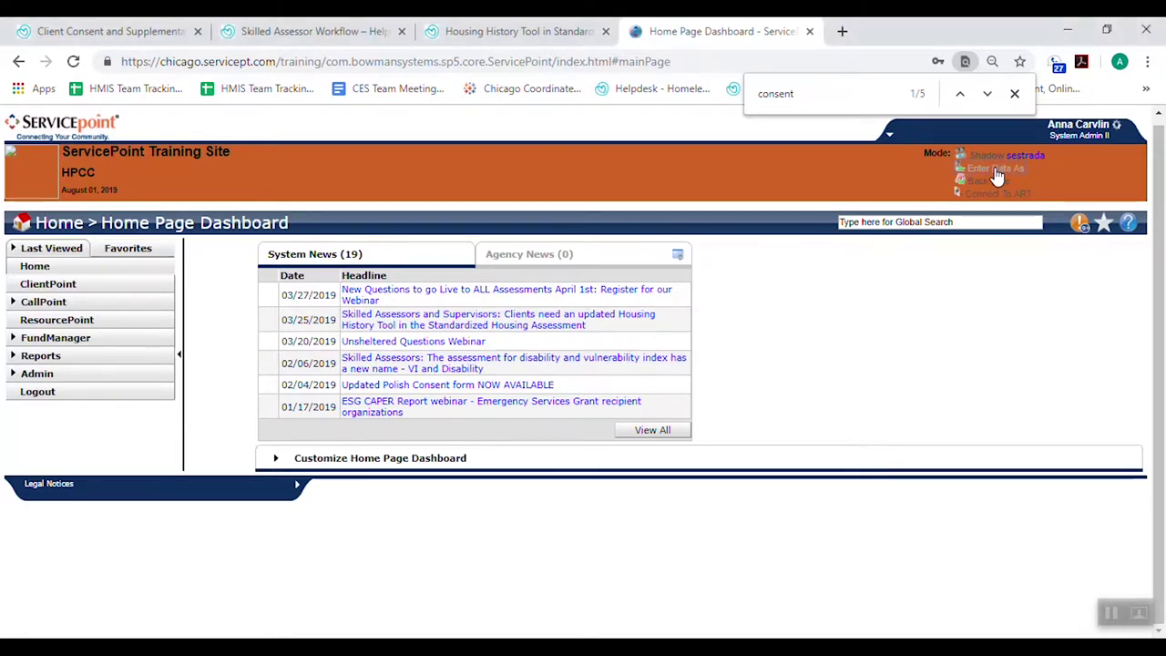
pyautogui.click(994, 170)
pyautogui.click(446, 315)
pyautogui.write('1474')
pyautogui.click(568, 314)
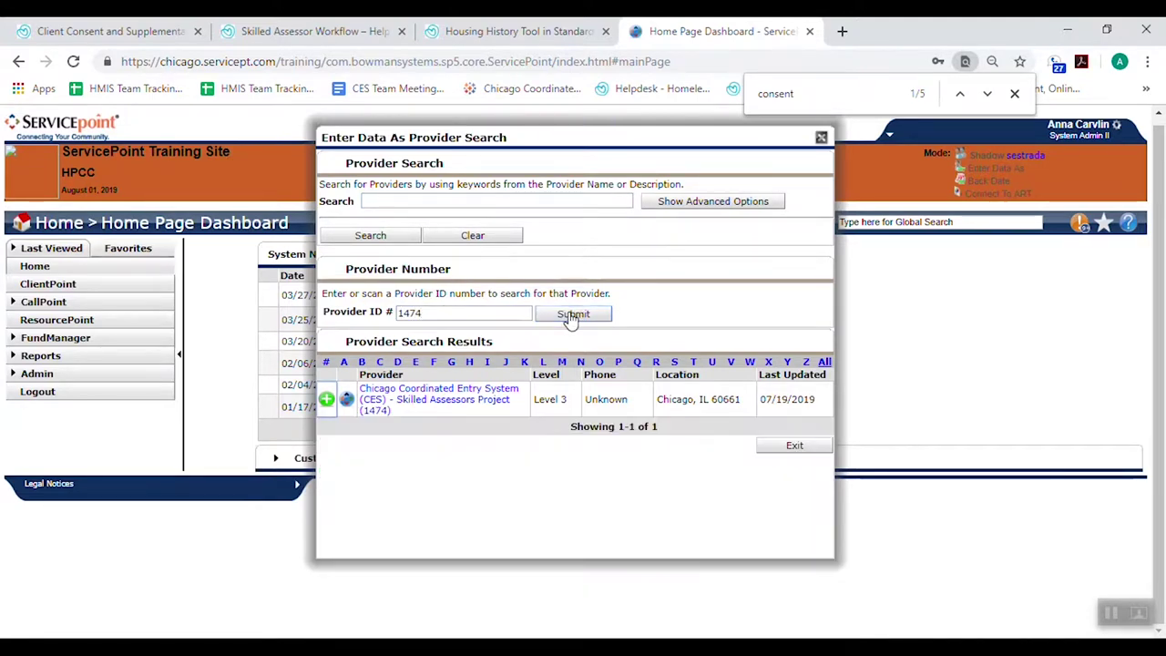
pyautogui.click(326, 399)
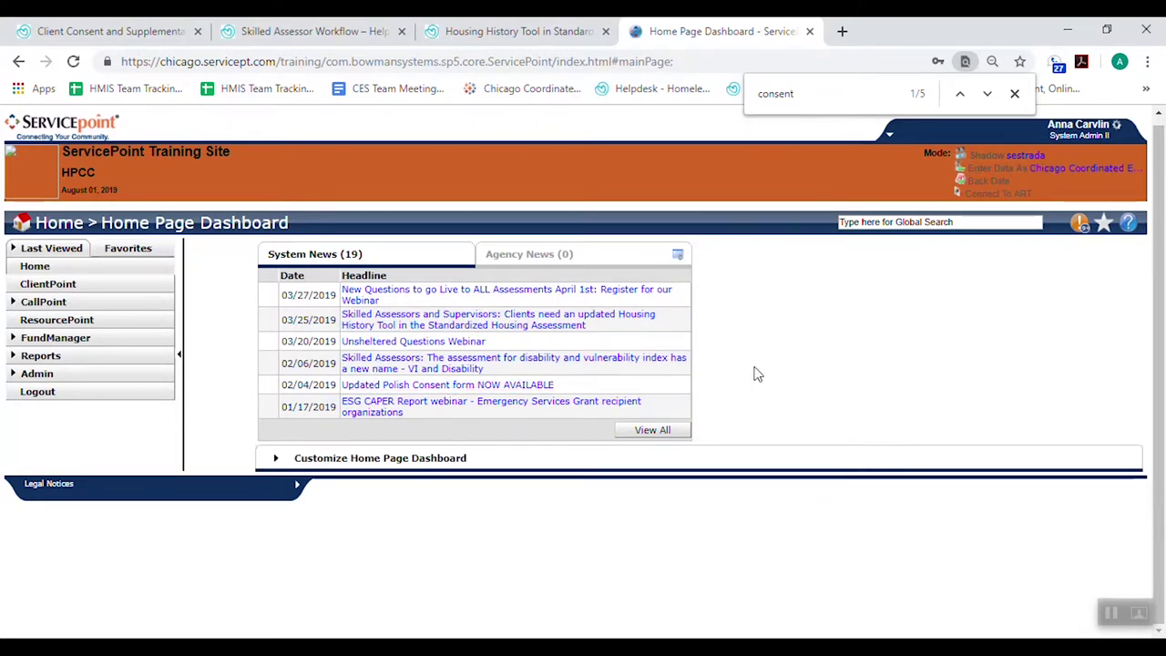
pyautogui.click(53, 285)
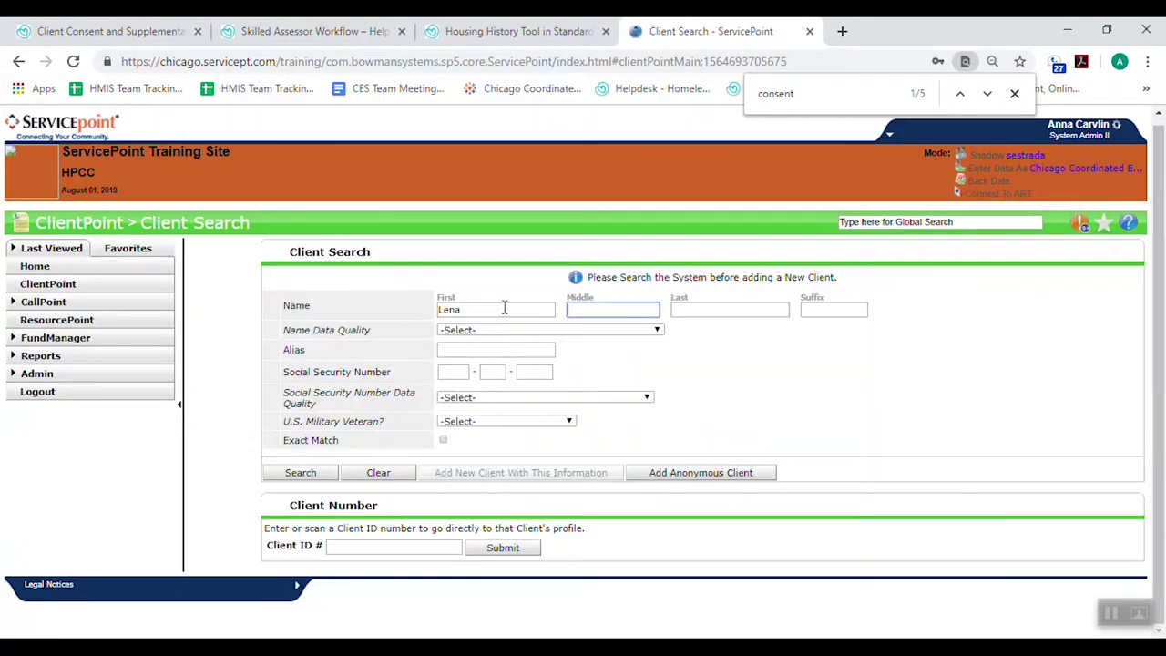
# Enter the client's last name, search for existing matches, and mark the name fully reported
pyautogui.press('Tab')
pyautogui.write('Horne')
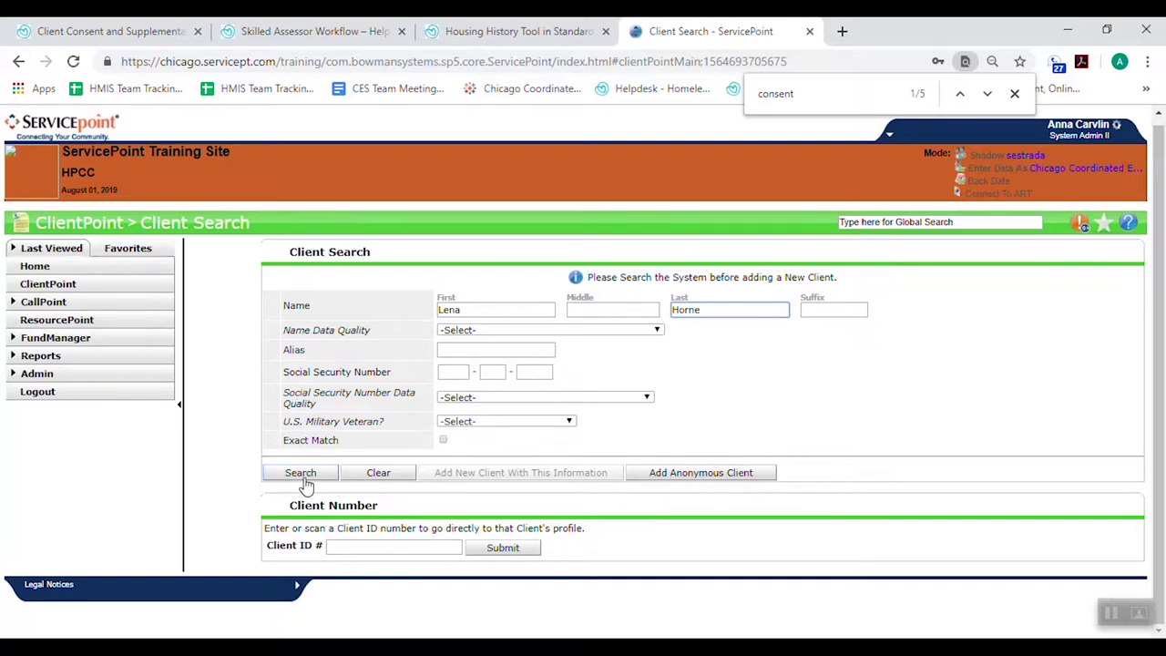
pyautogui.click(302, 474)
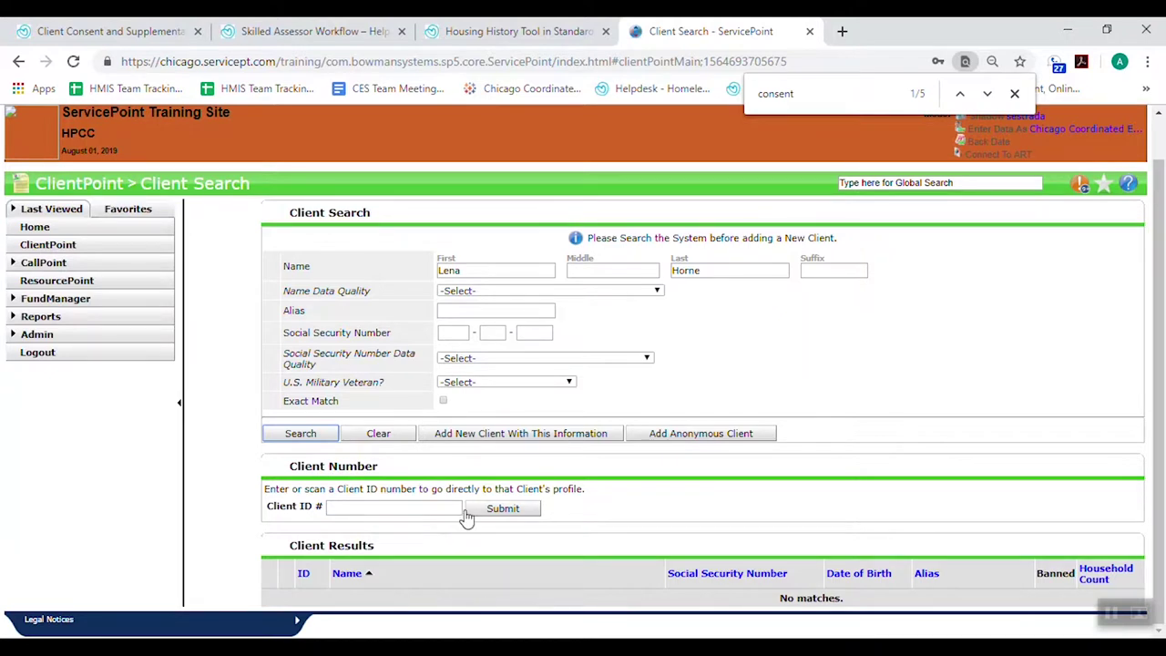
pyautogui.click(482, 291)
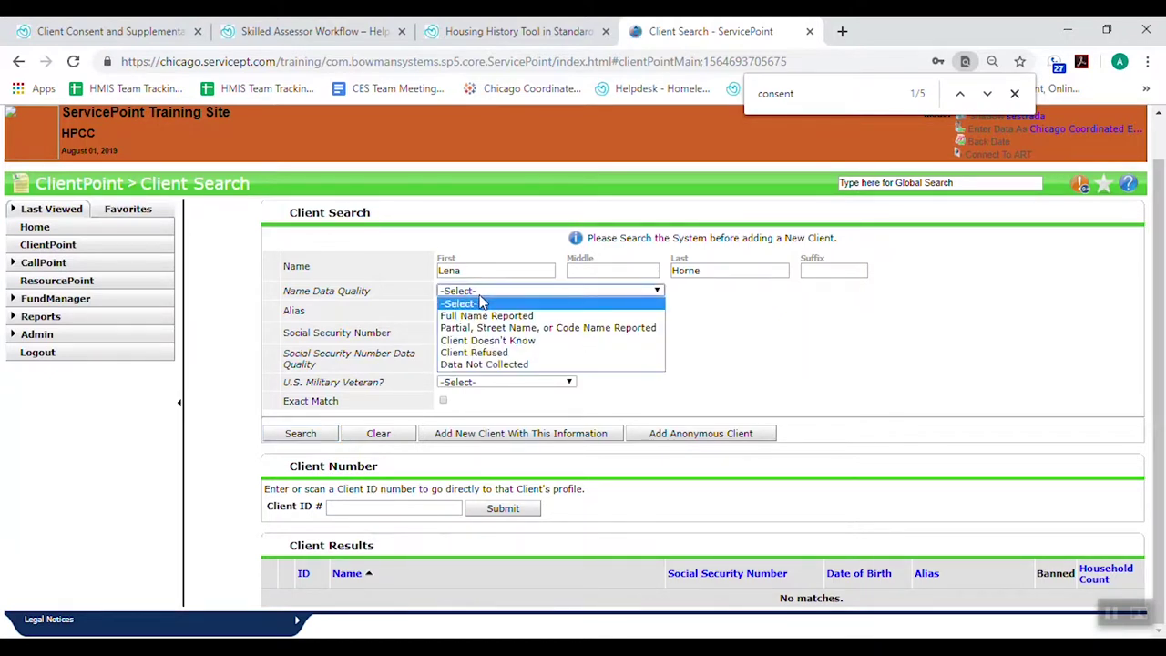
pyautogui.click(482, 316)
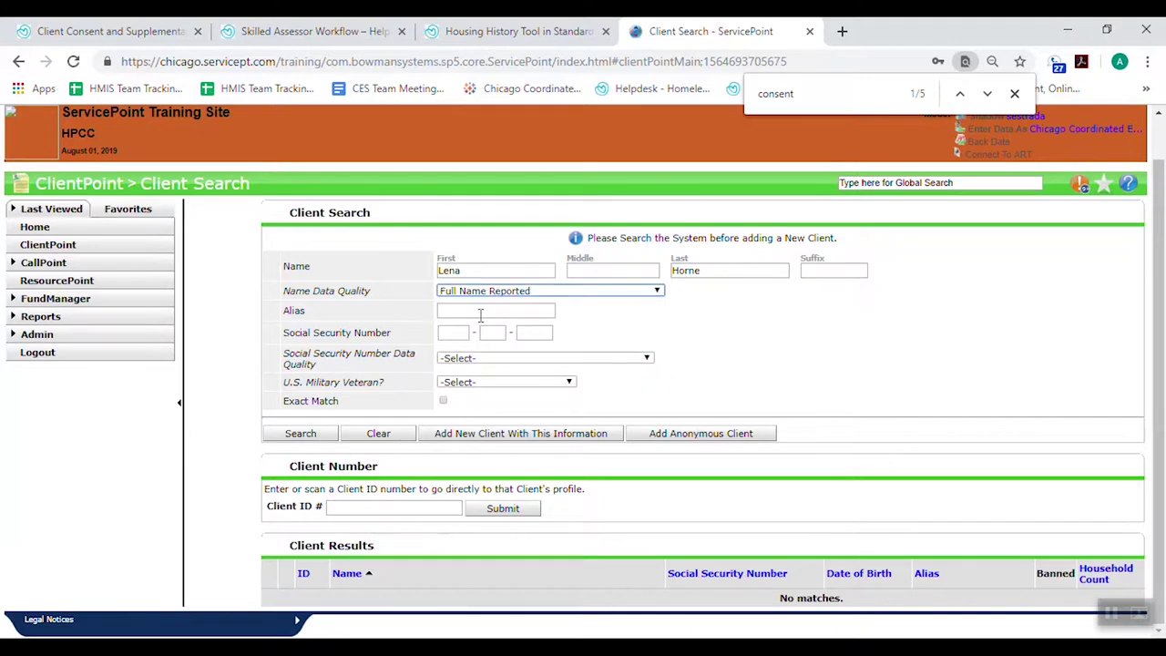
# Enter the client's SSN as fully reported, set Veteran to No, and add her as a new client
pyautogui.click(455, 334)
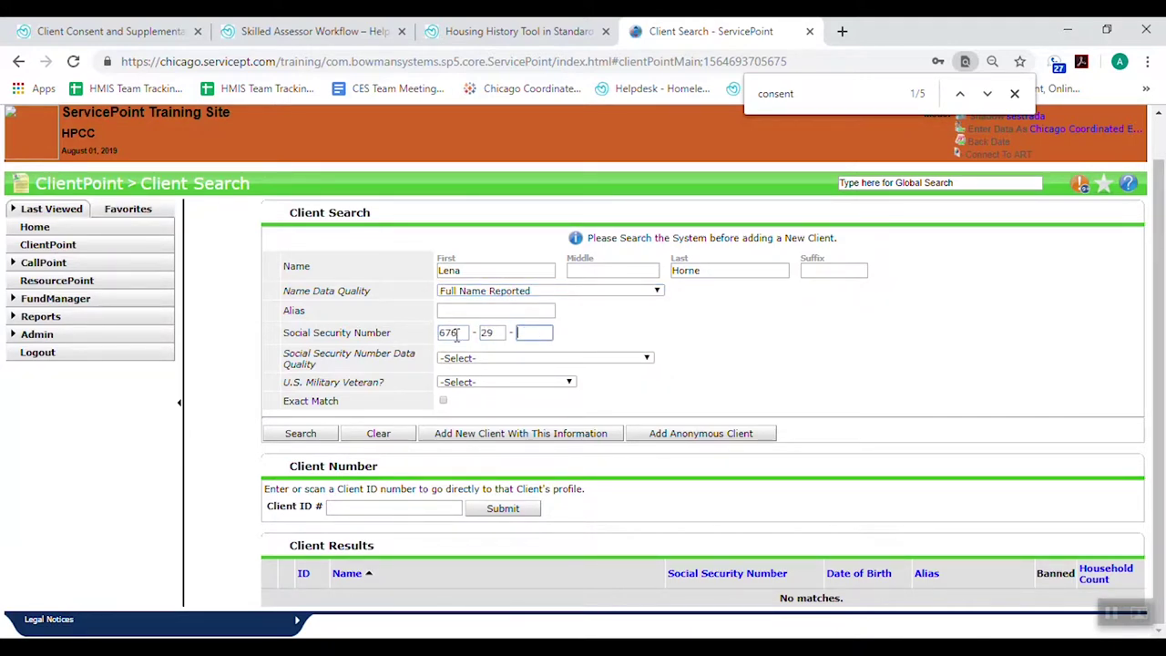
pyautogui.click(460, 358)
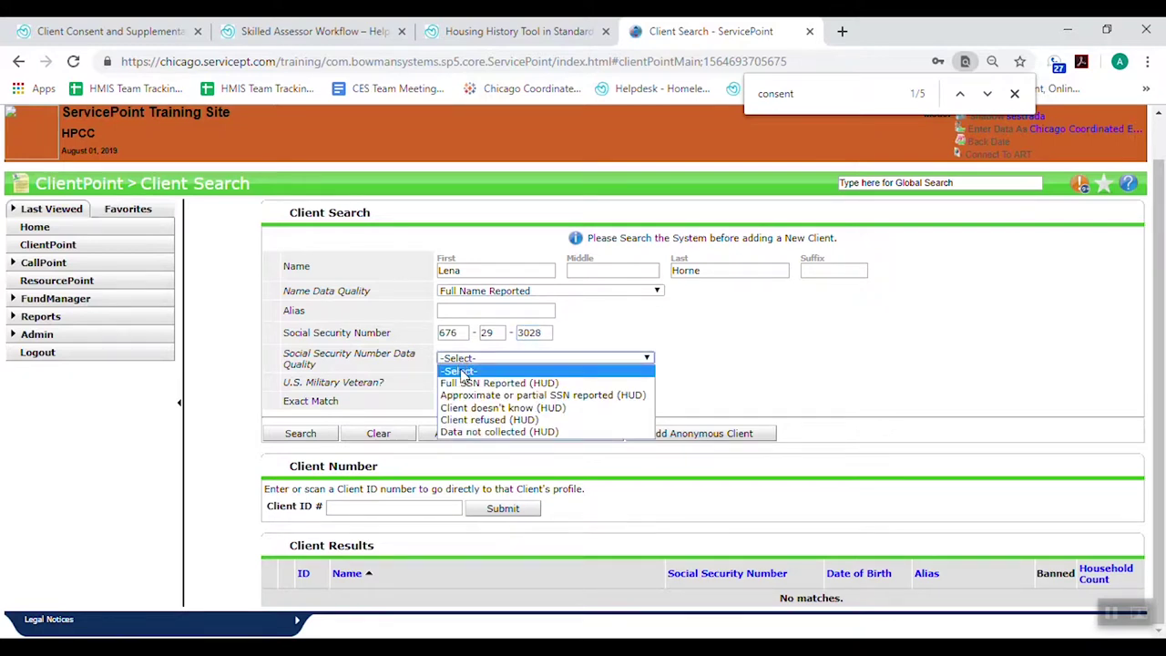
pyautogui.click(461, 378)
pyautogui.click(461, 384)
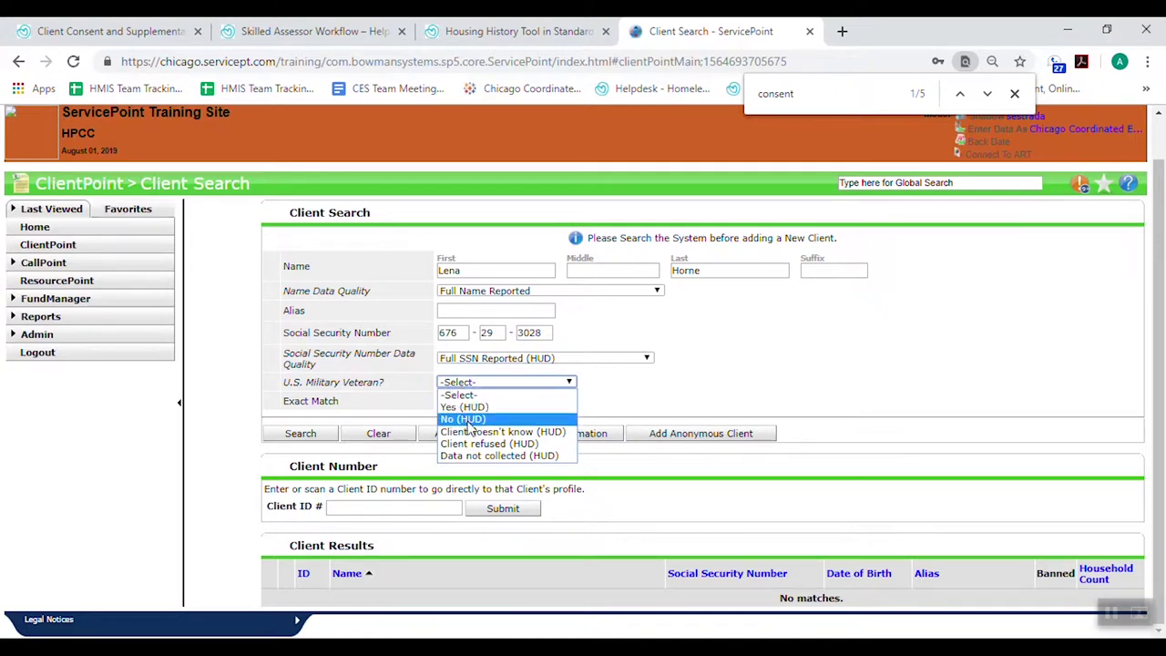
pyautogui.click(463, 419)
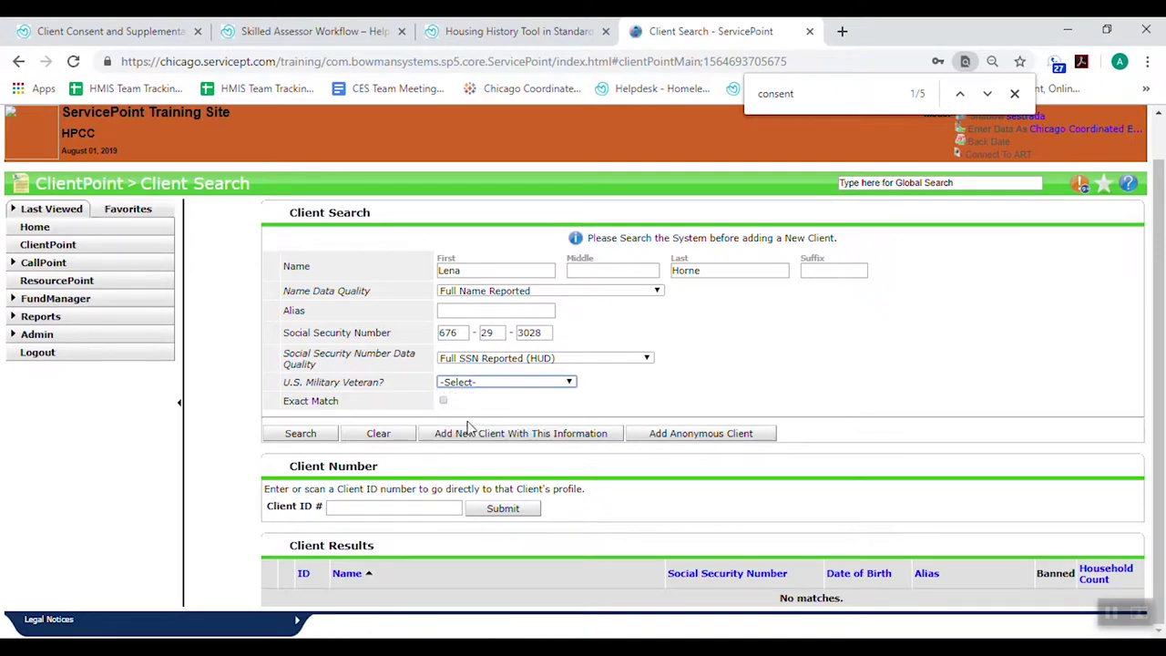
pyautogui.click(803, 390)
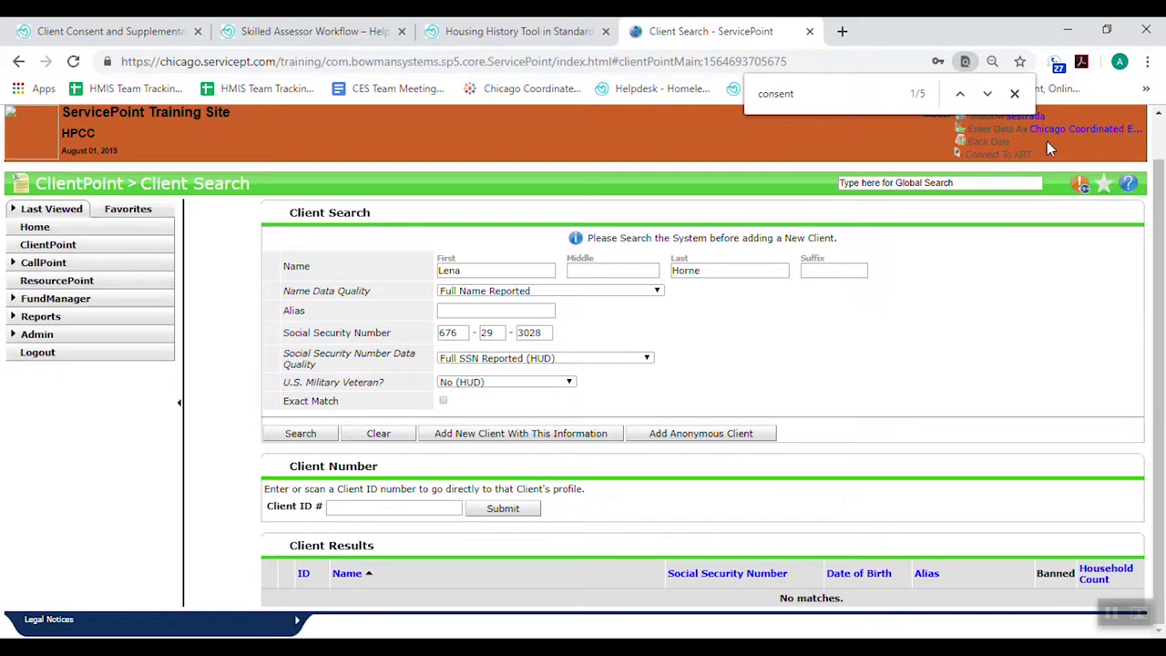
pyautogui.click(1015, 93)
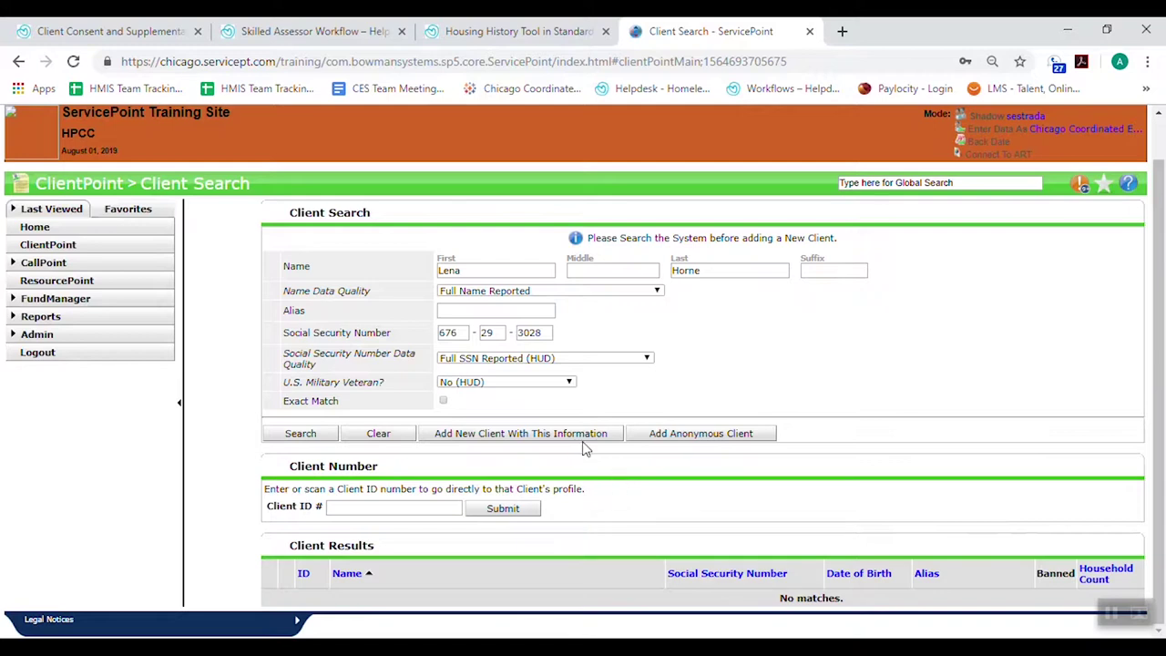
pyautogui.click(521, 436)
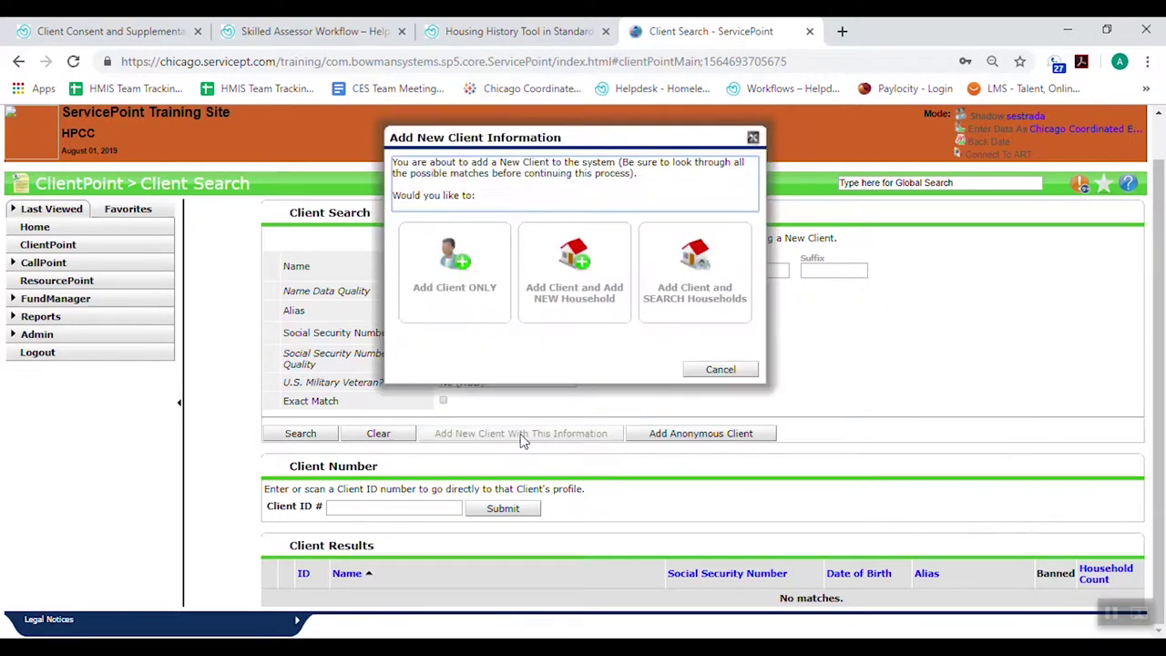
# Create a new Single Female household with the client as head of household, relationship Self
pyautogui.click(577, 314)
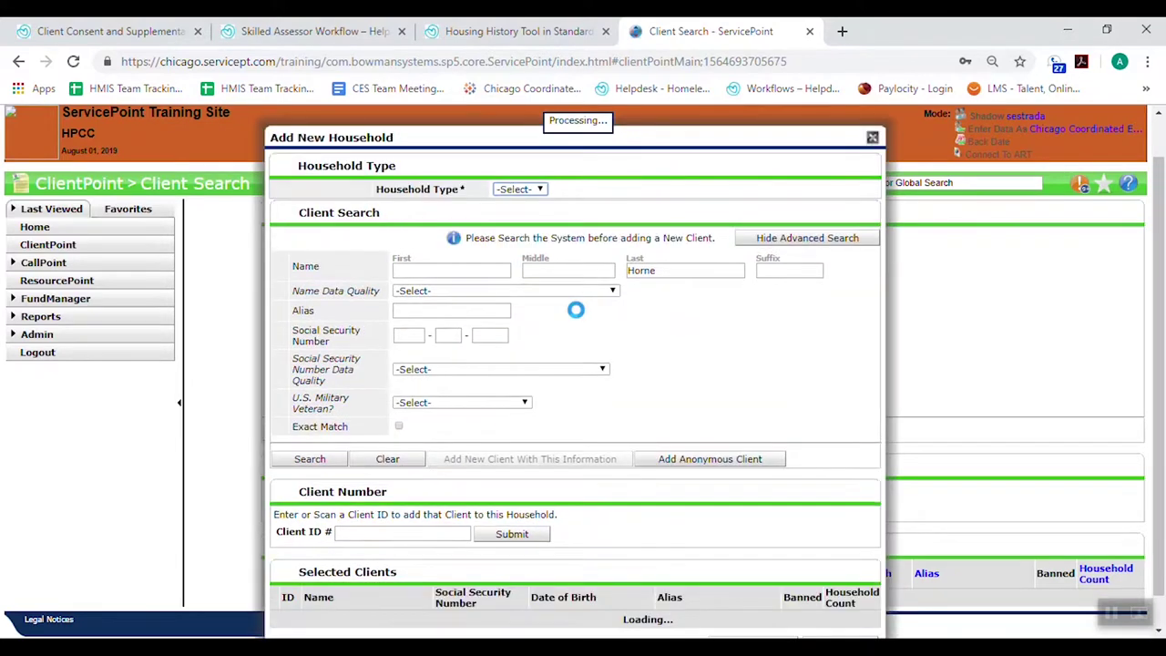
pyautogui.click(508, 192)
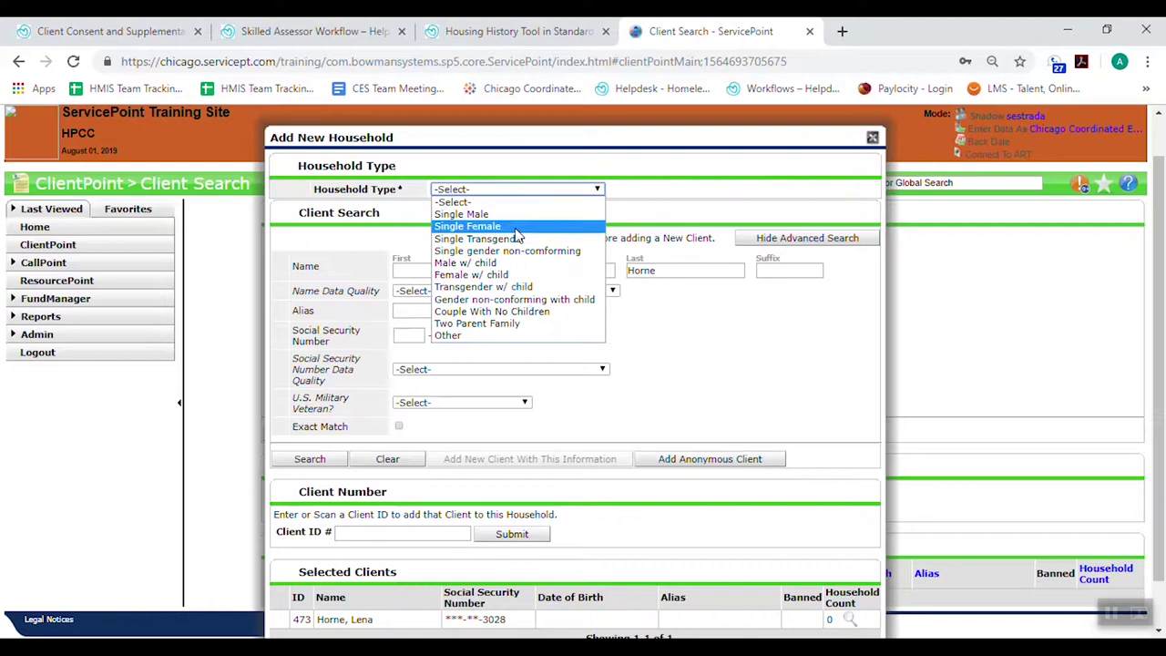
pyautogui.click(515, 227)
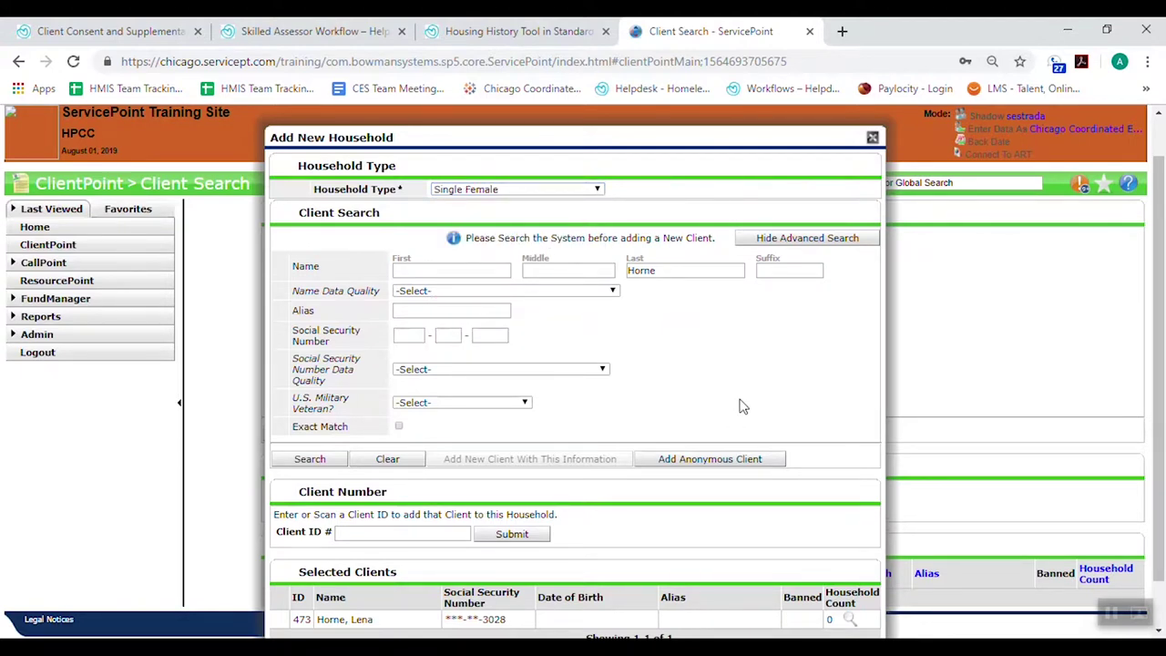
pyautogui.scroll(-1, 742, 406)
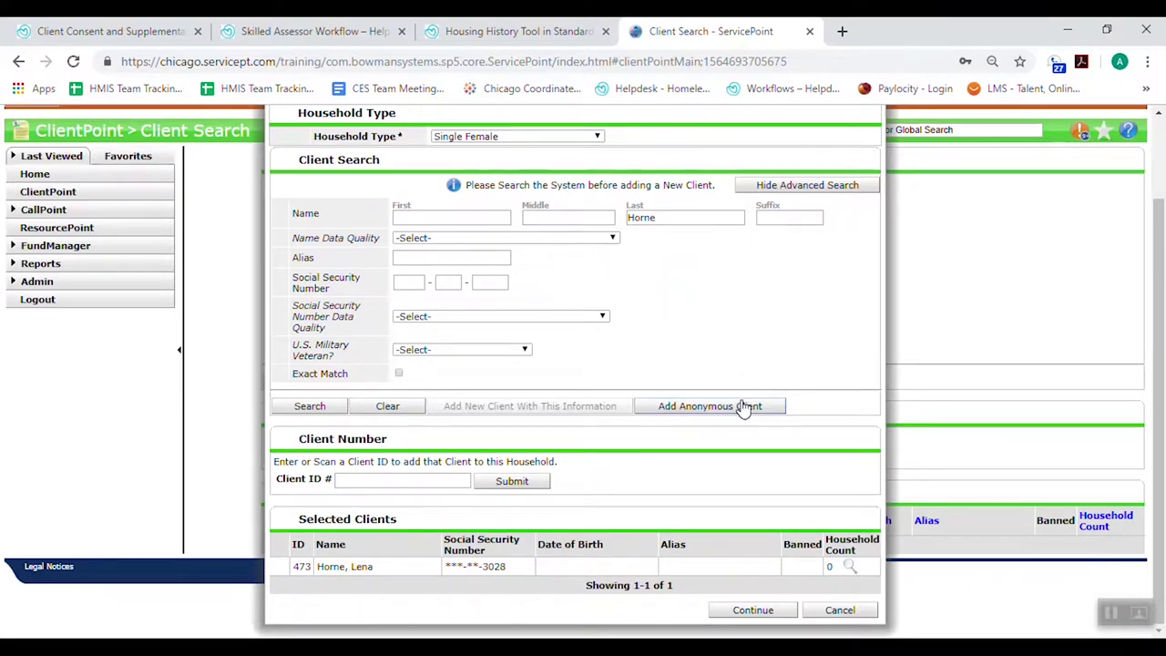
pyautogui.click(776, 610)
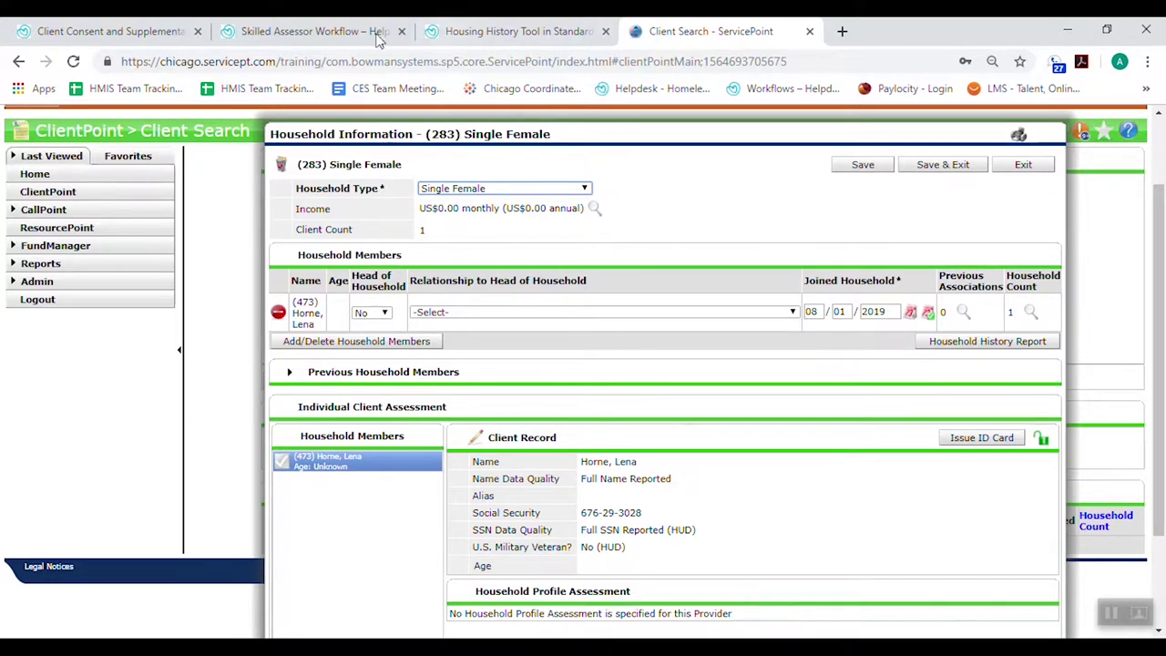
pyautogui.click(377, 315)
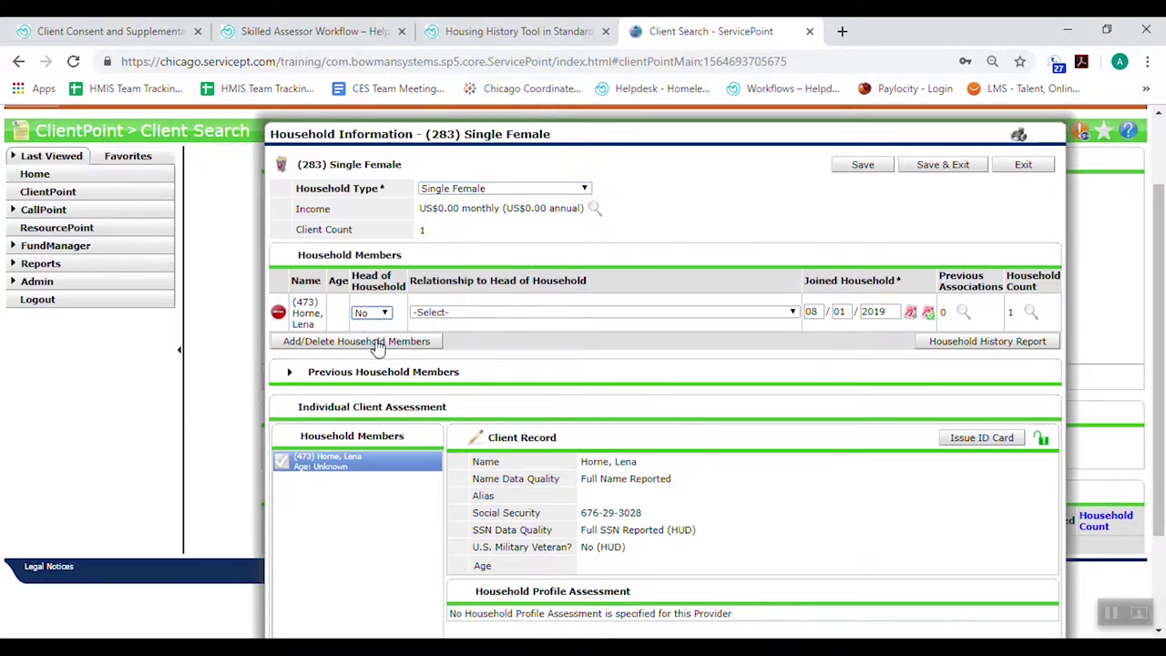
pyautogui.click(378, 348)
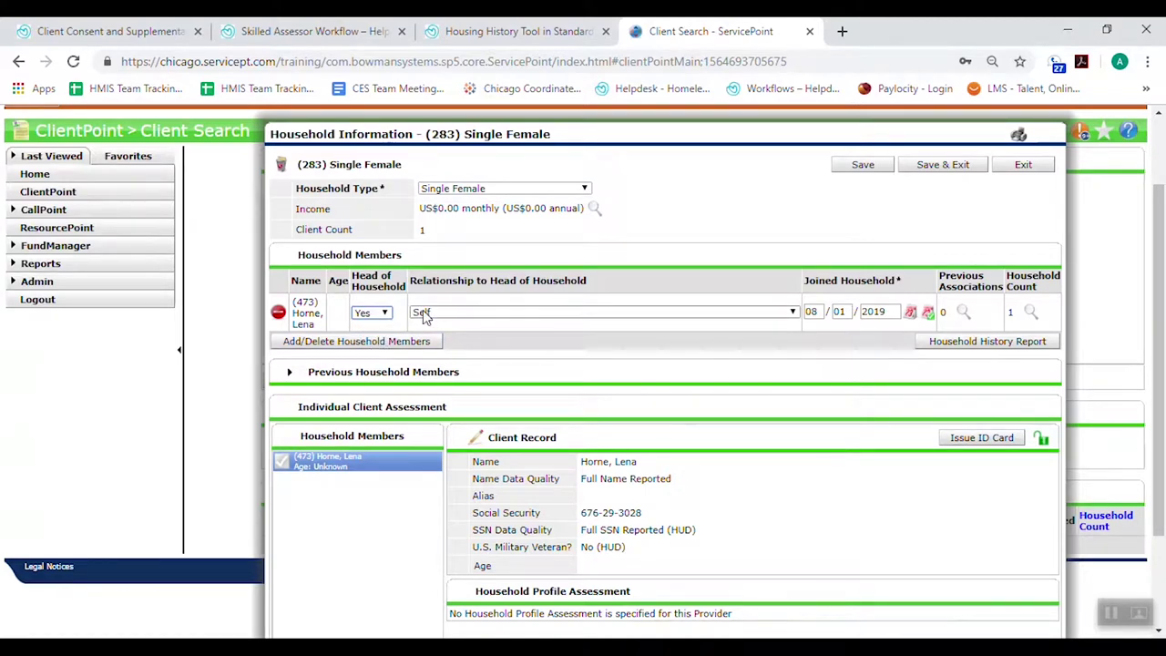
pyautogui.scroll(-3, 783, 455)
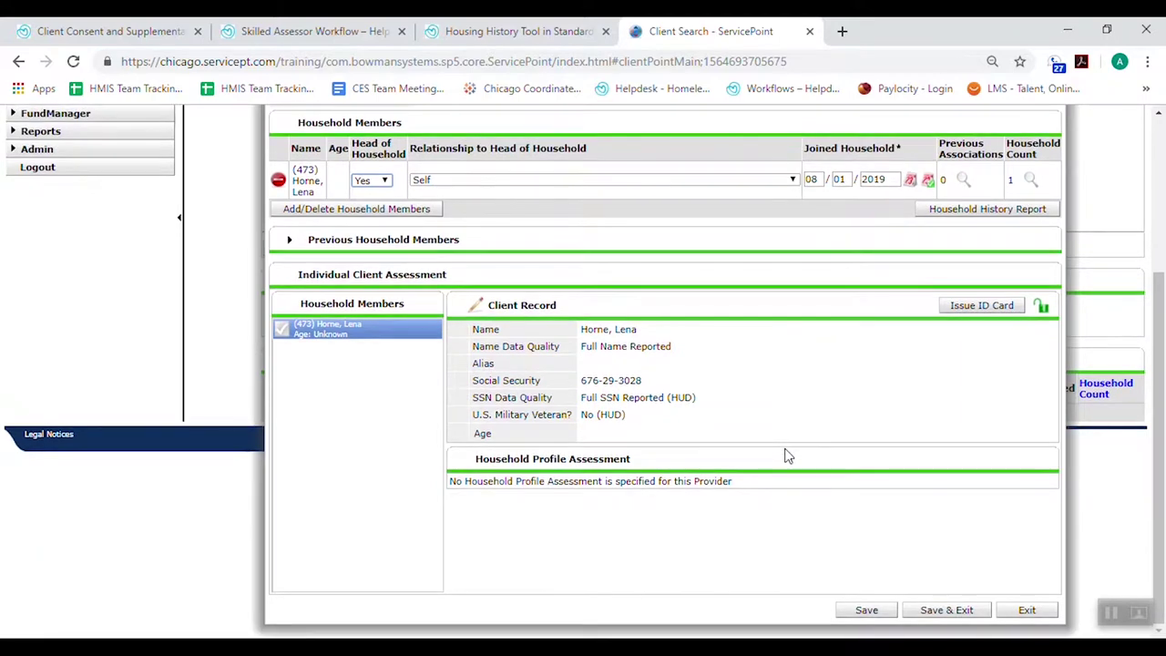
# Save the household and view the client's Summary and Client Profile
pyautogui.click(947, 610)
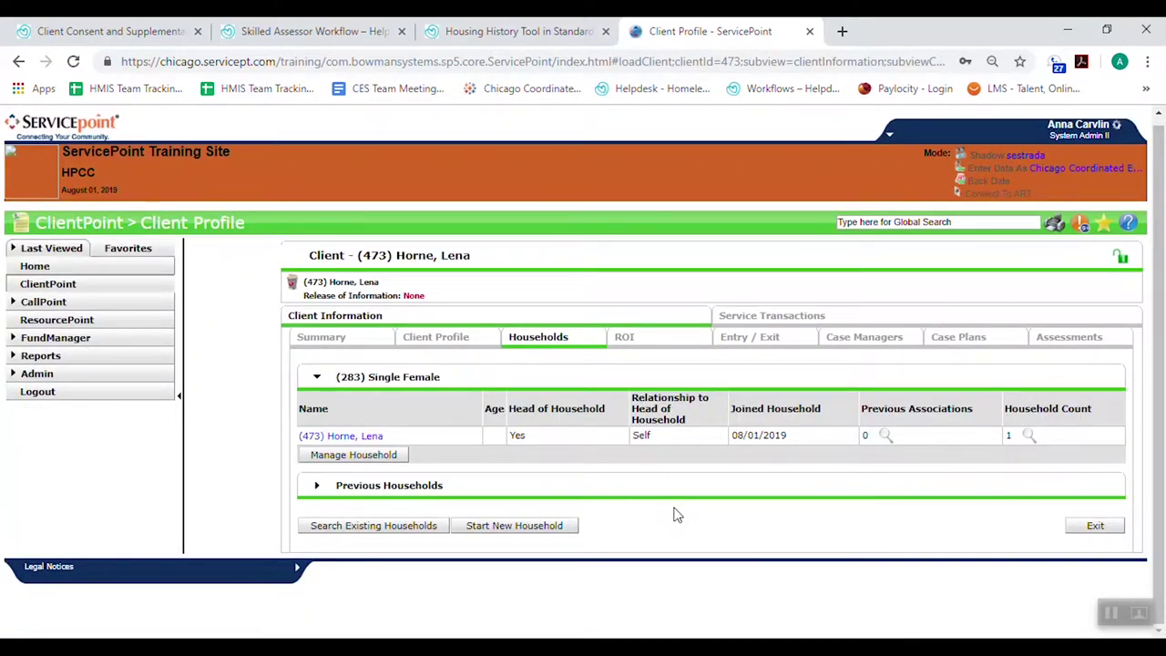
pyautogui.click(330, 338)
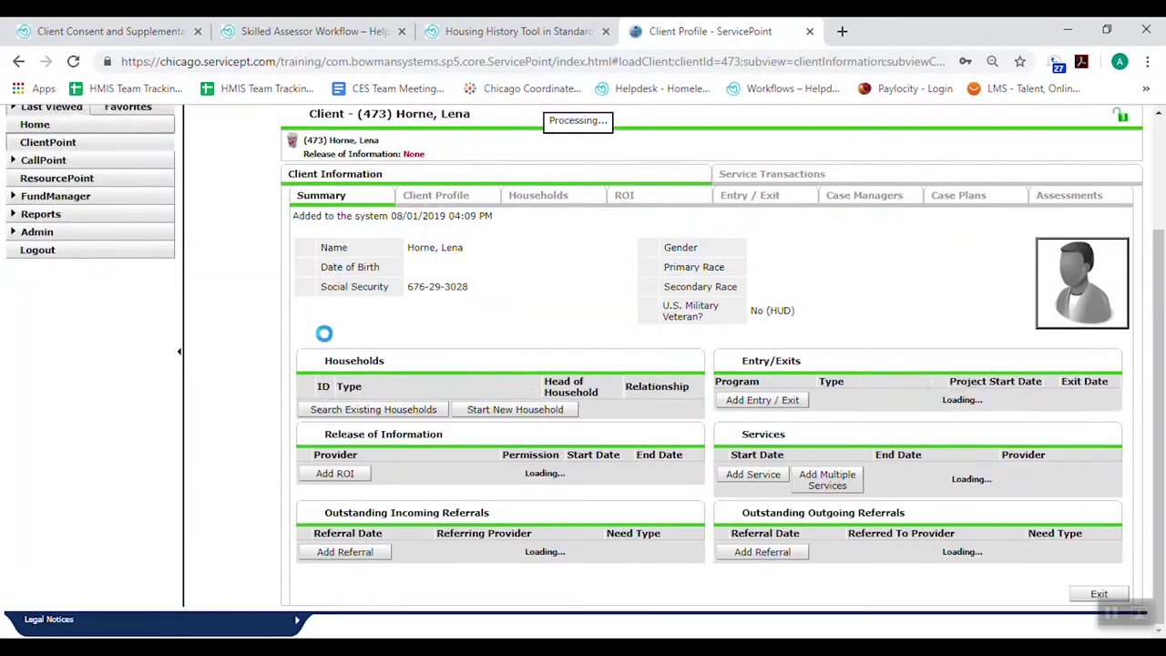
pyautogui.scroll(-2, 327, 341)
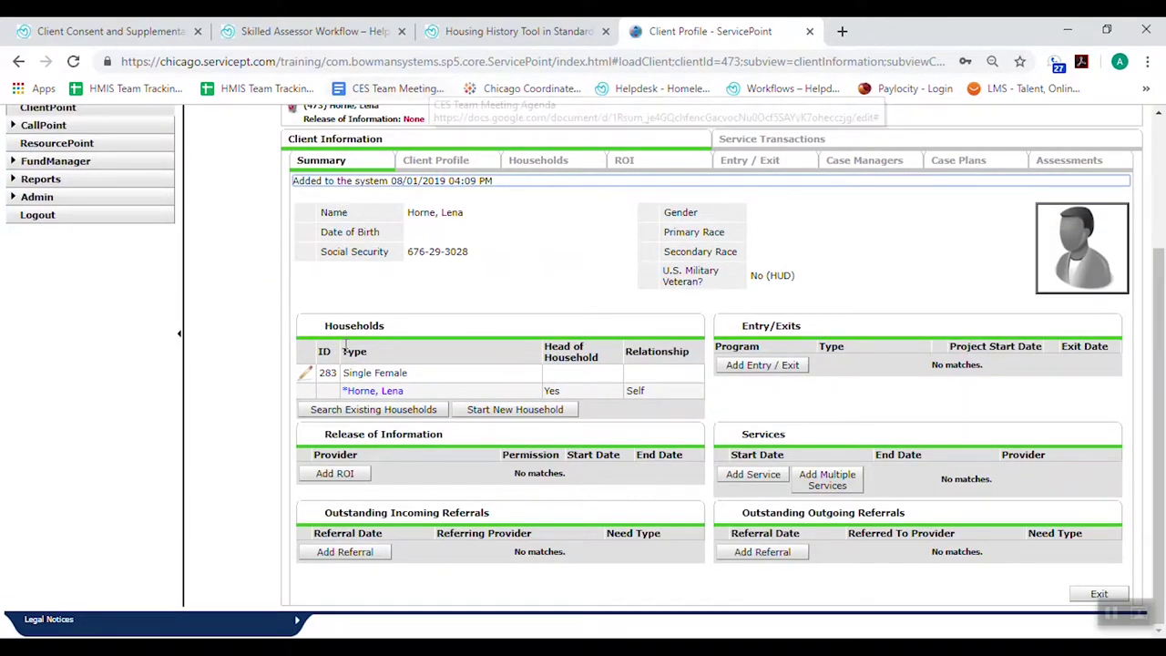
pyautogui.click(438, 167)
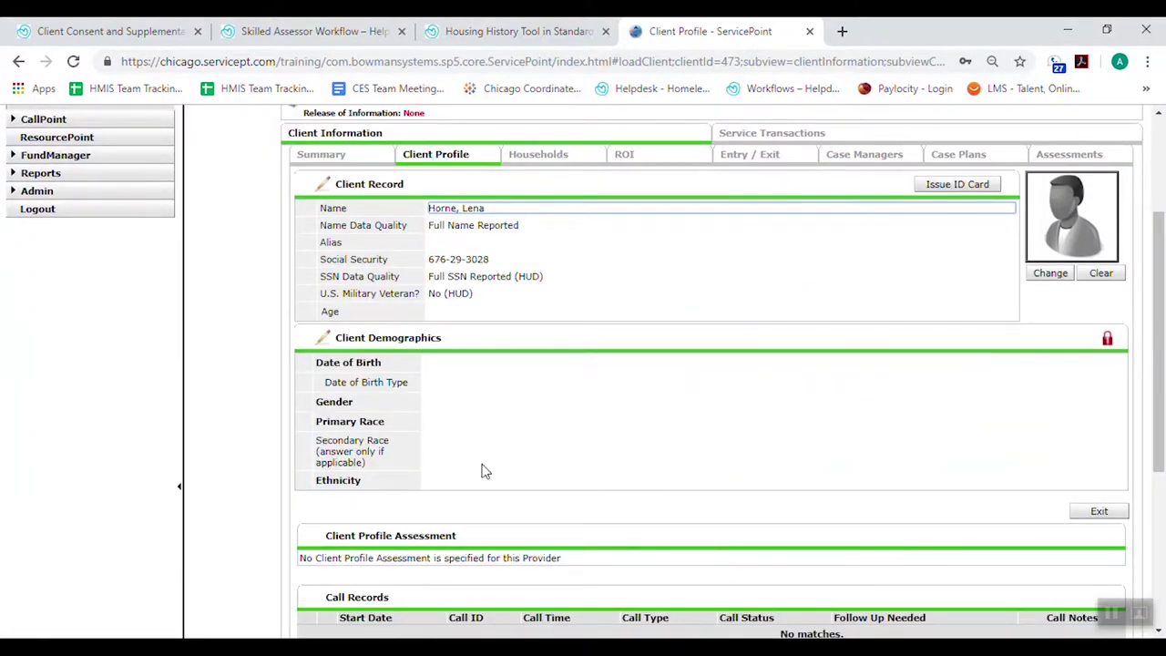
pyautogui.scroll(-2, 481, 468)
pyautogui.scroll(-2, 478, 481)
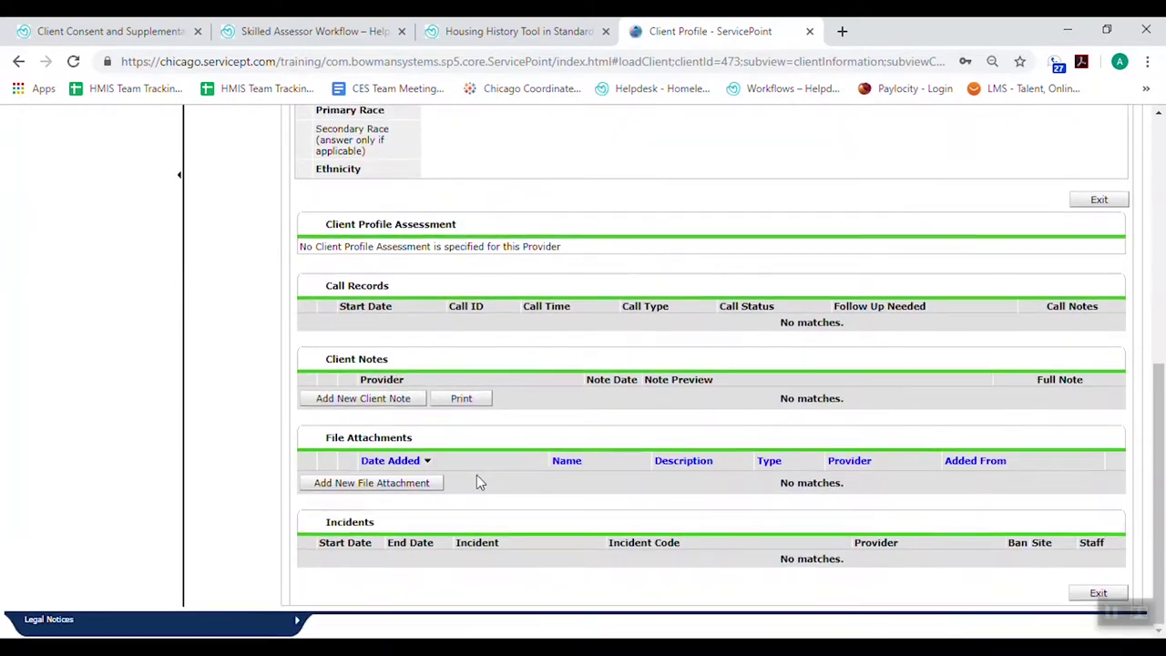
# Start a new file attachment, cancel it, and return to the top of the profile
pyautogui.click(397, 490)
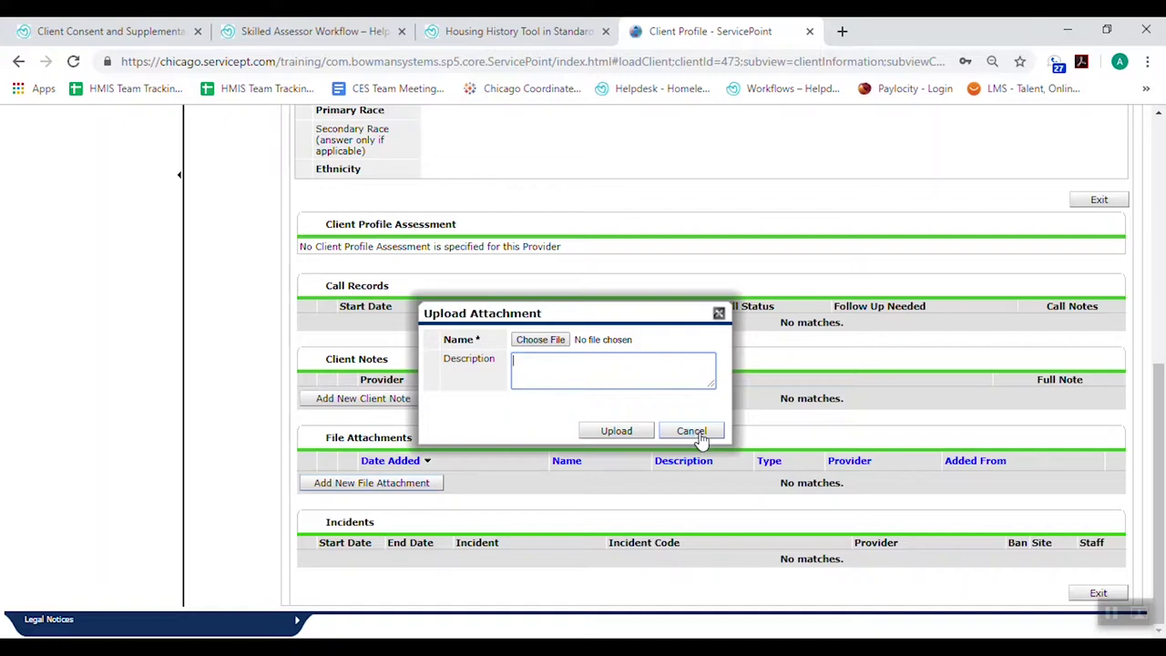
pyautogui.click(691, 432)
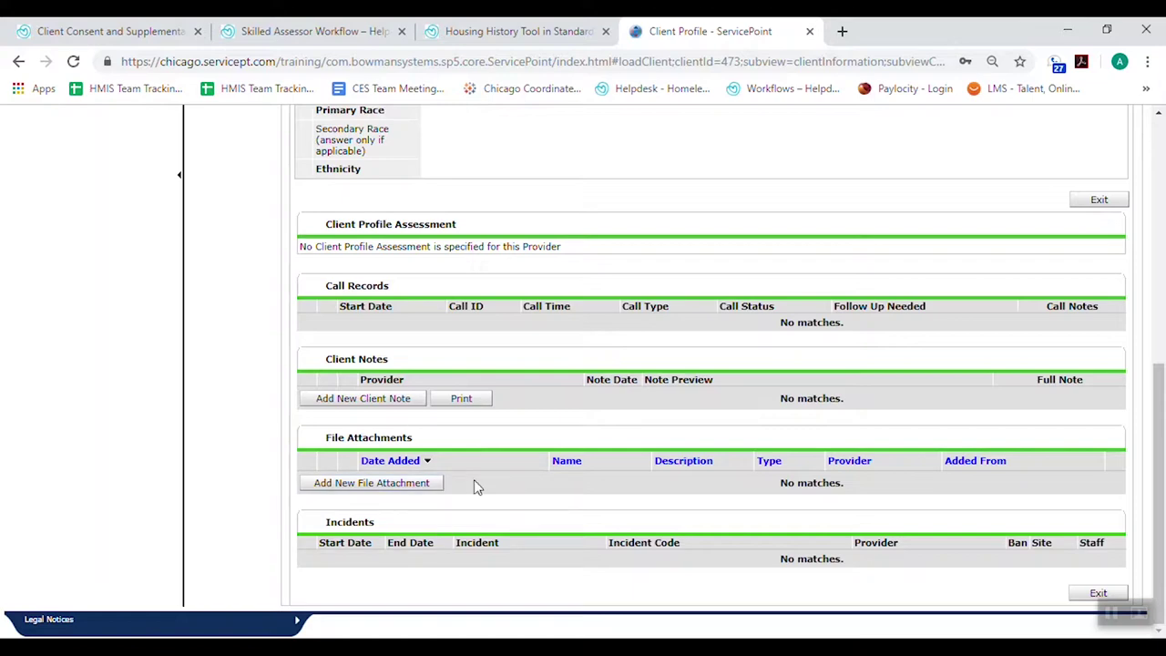
pyautogui.scroll(5, 615, 507)
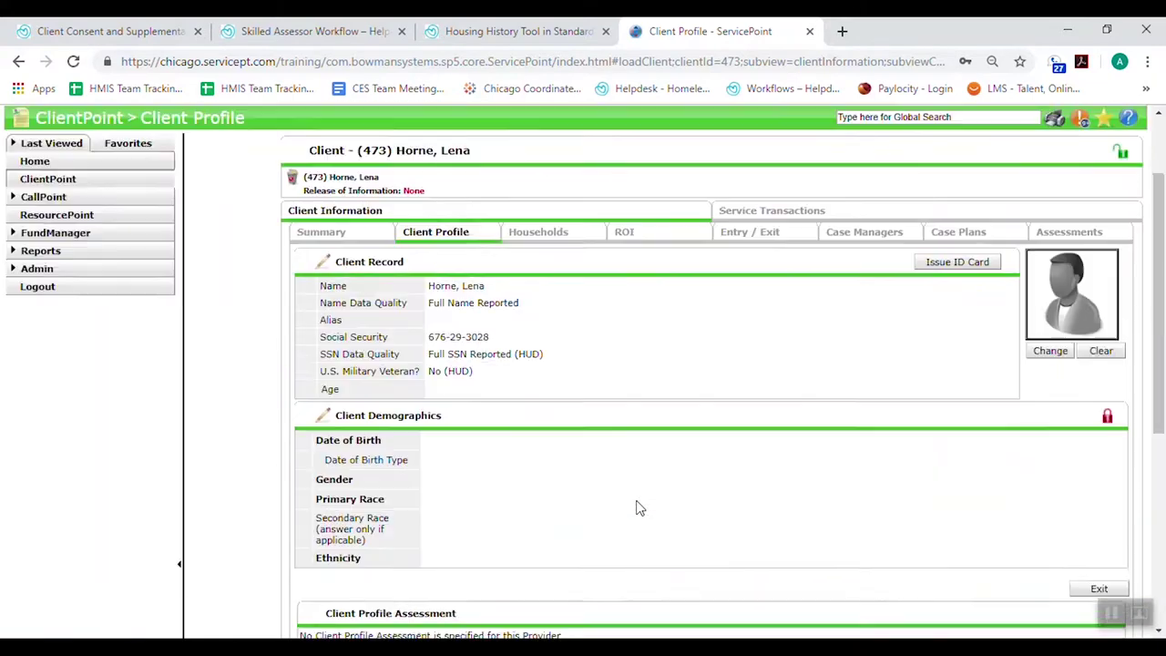
pyautogui.scroll(1, 637, 507)
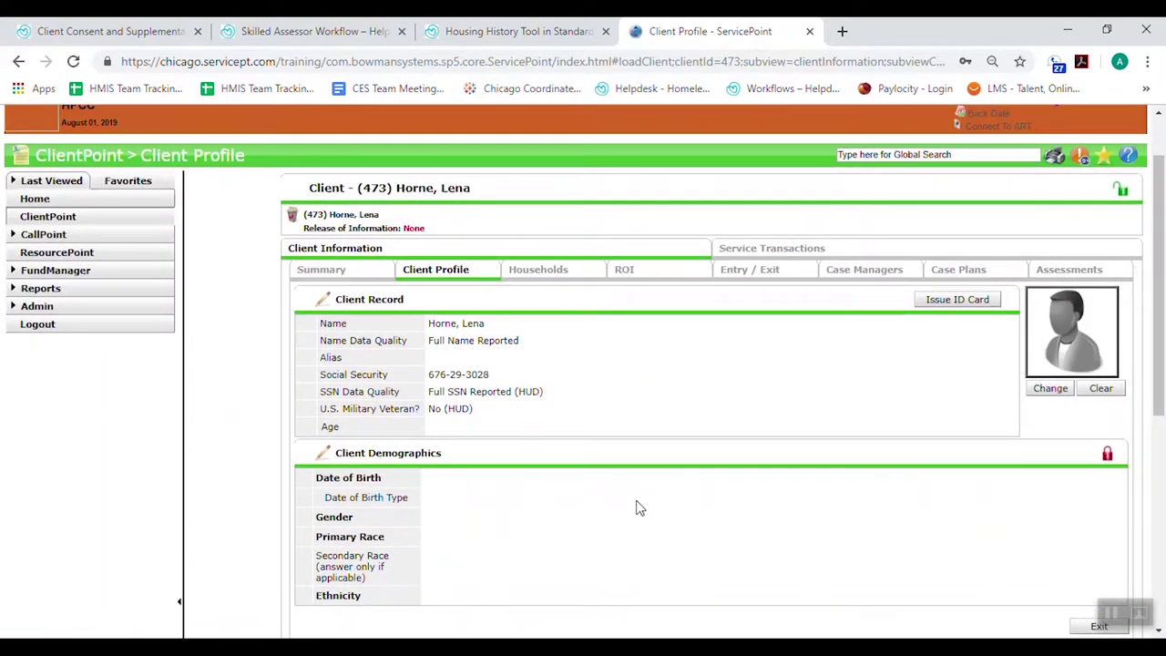
pyautogui.scroll(-1, 637, 507)
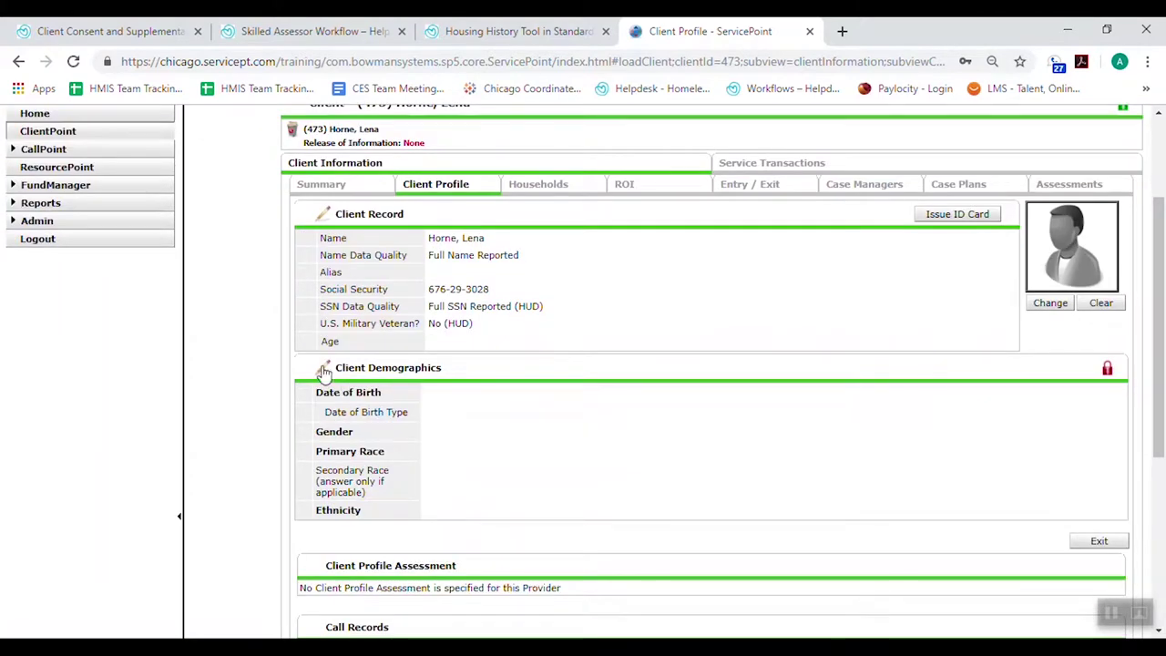
# Enter the client's date of birth and set its type to Full DOB reported
pyautogui.click(323, 369)
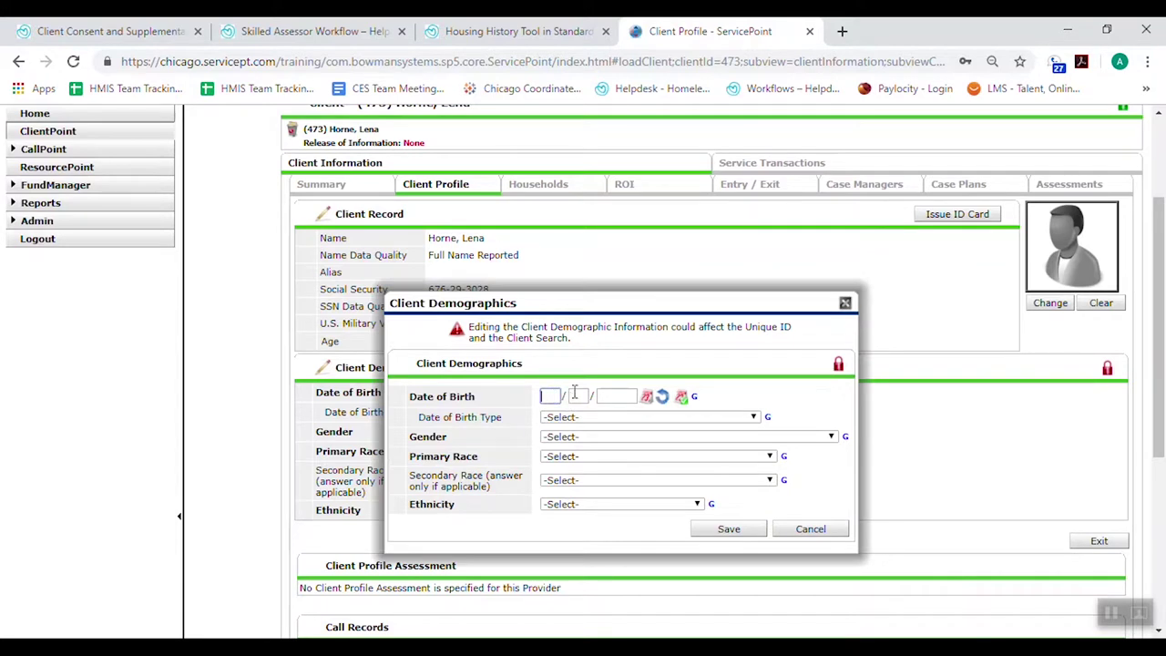
pyautogui.click(681, 397)
pyautogui.press('BackSpace')
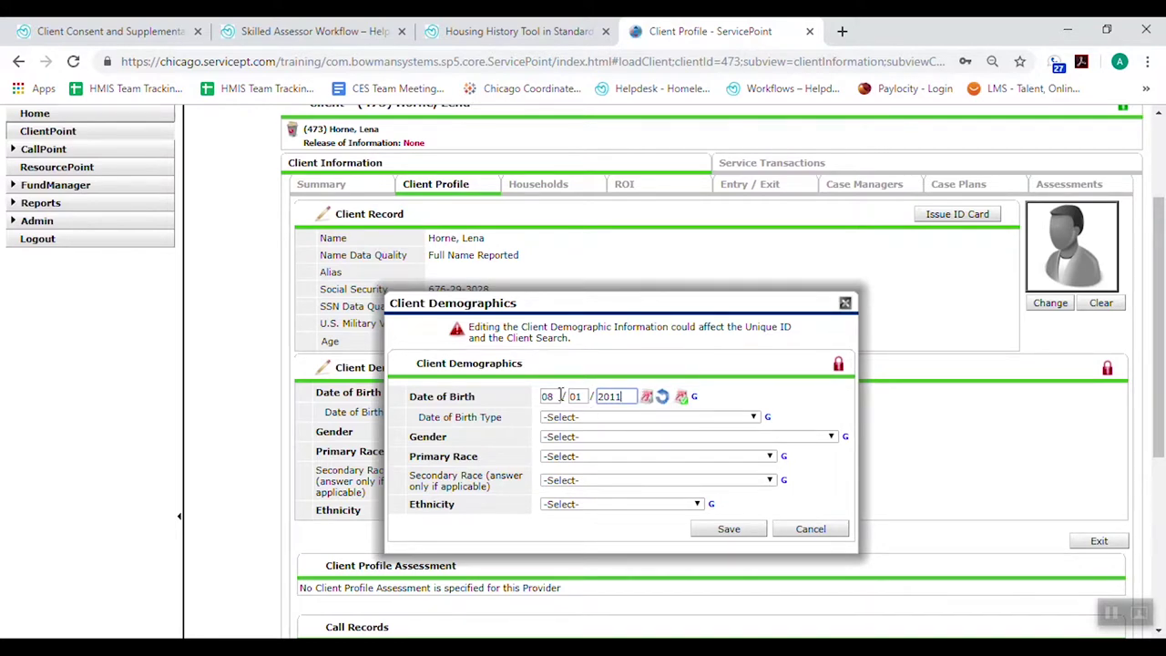
pyautogui.click(557, 396)
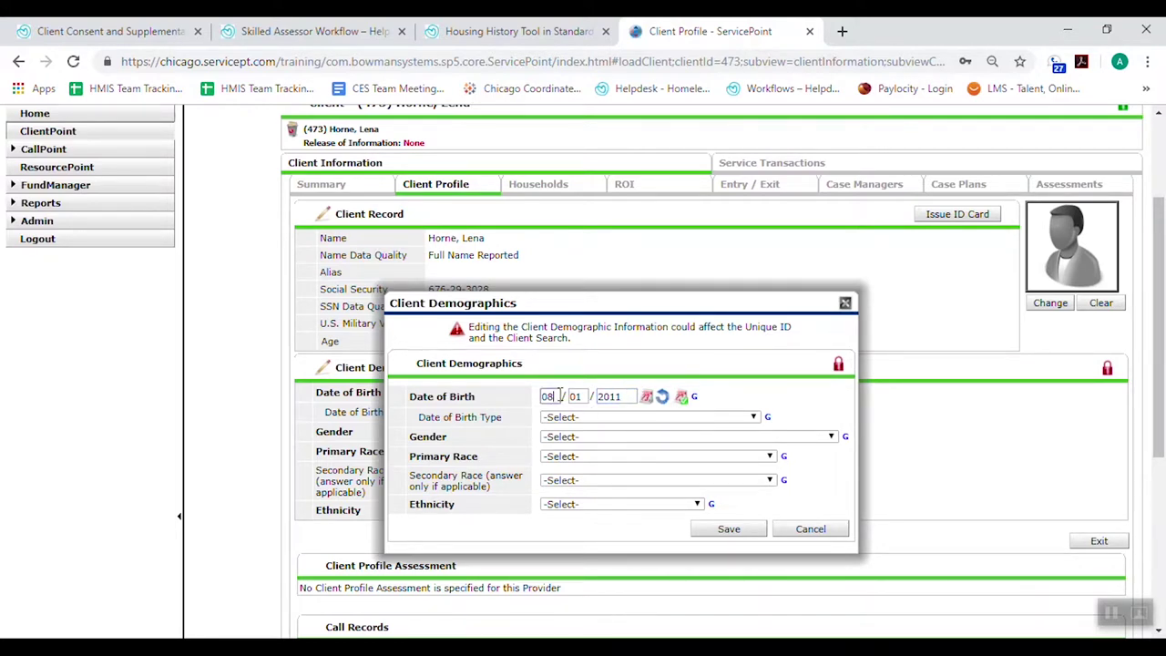
pyautogui.click(557, 416)
pyautogui.click(576, 441)
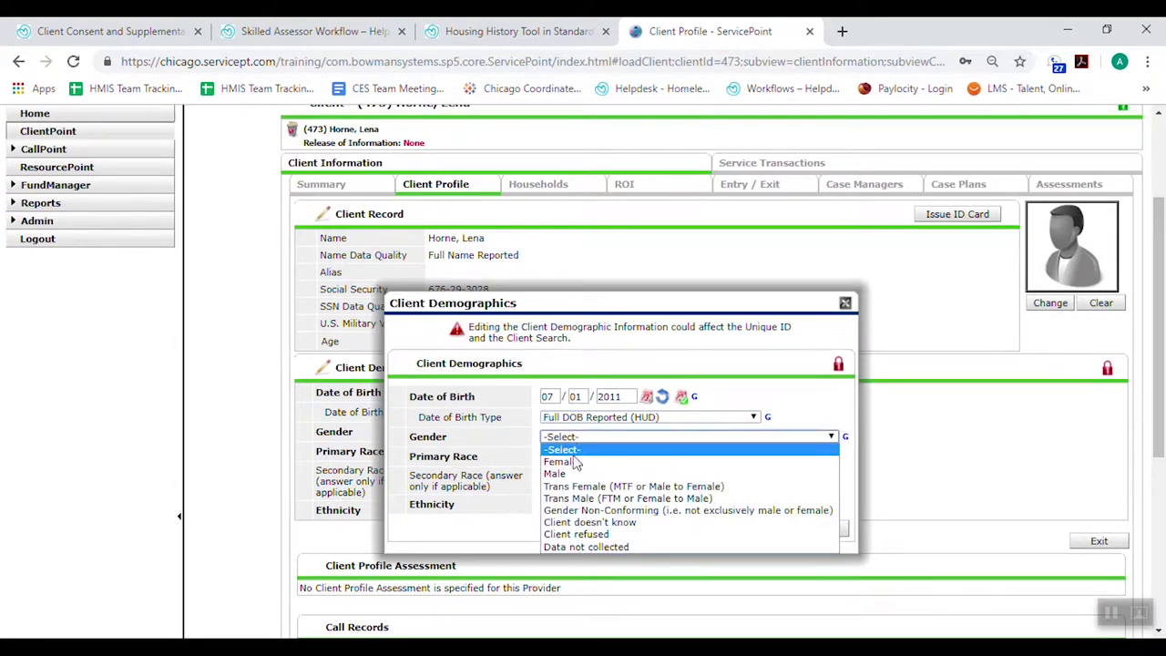
# Set Female, primary race Black or African American, secondary race Client refused, Non-Hispanic/Non-Latino, and save
pyautogui.click(574, 460)
pyautogui.click(574, 458)
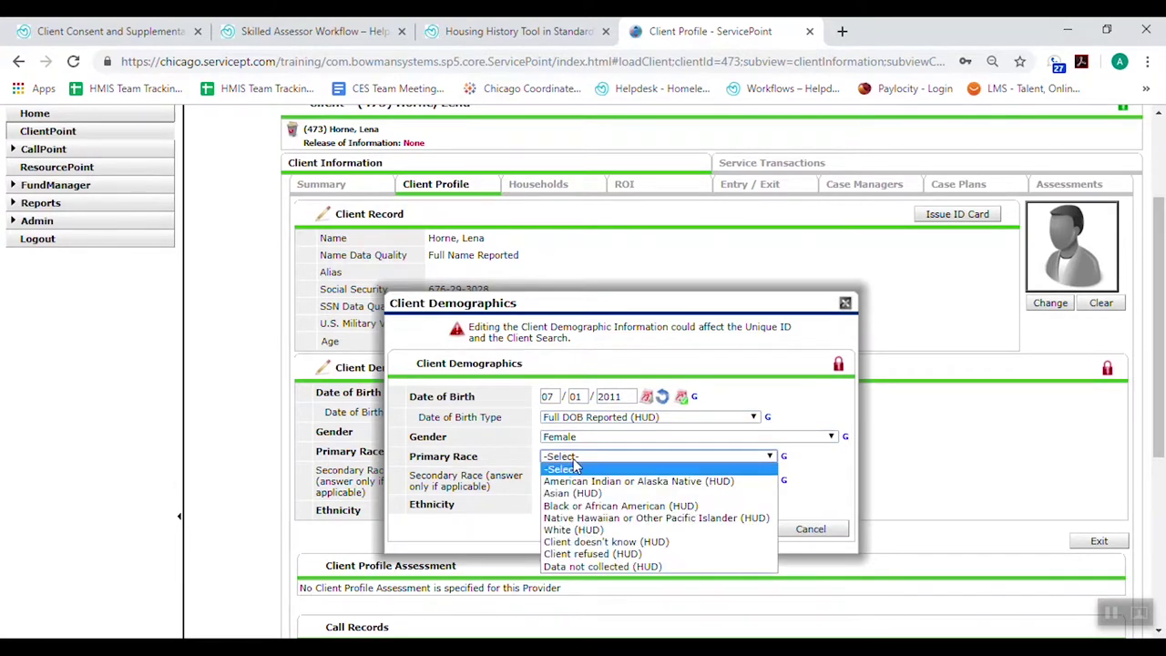
pyautogui.click(601, 505)
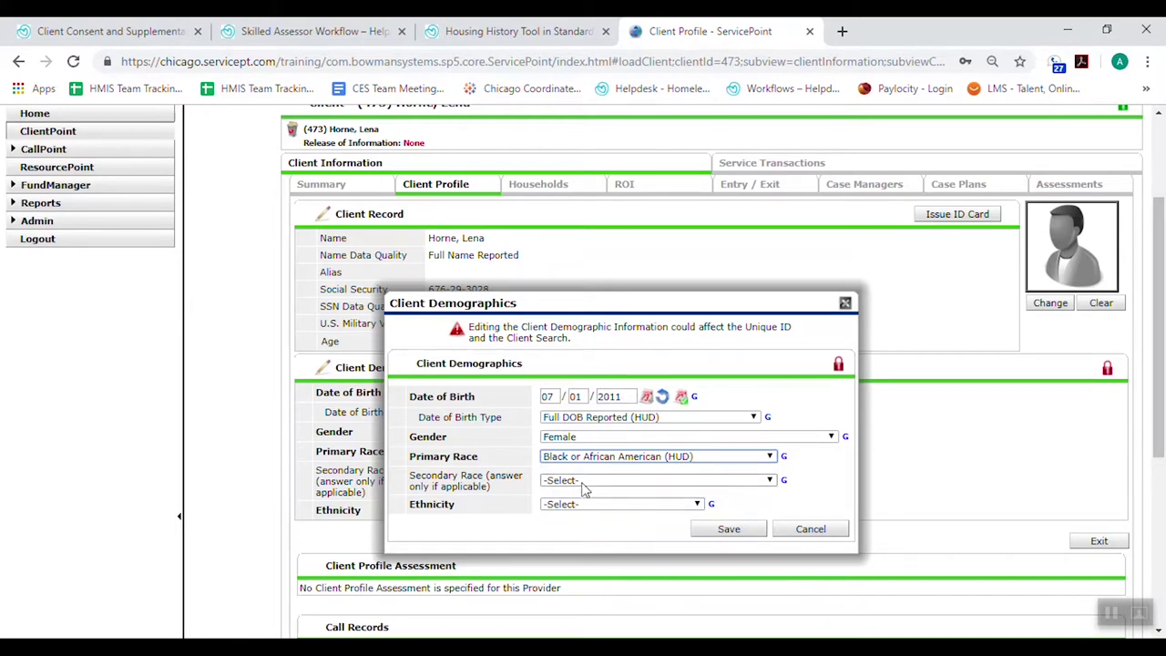
pyautogui.click(577, 483)
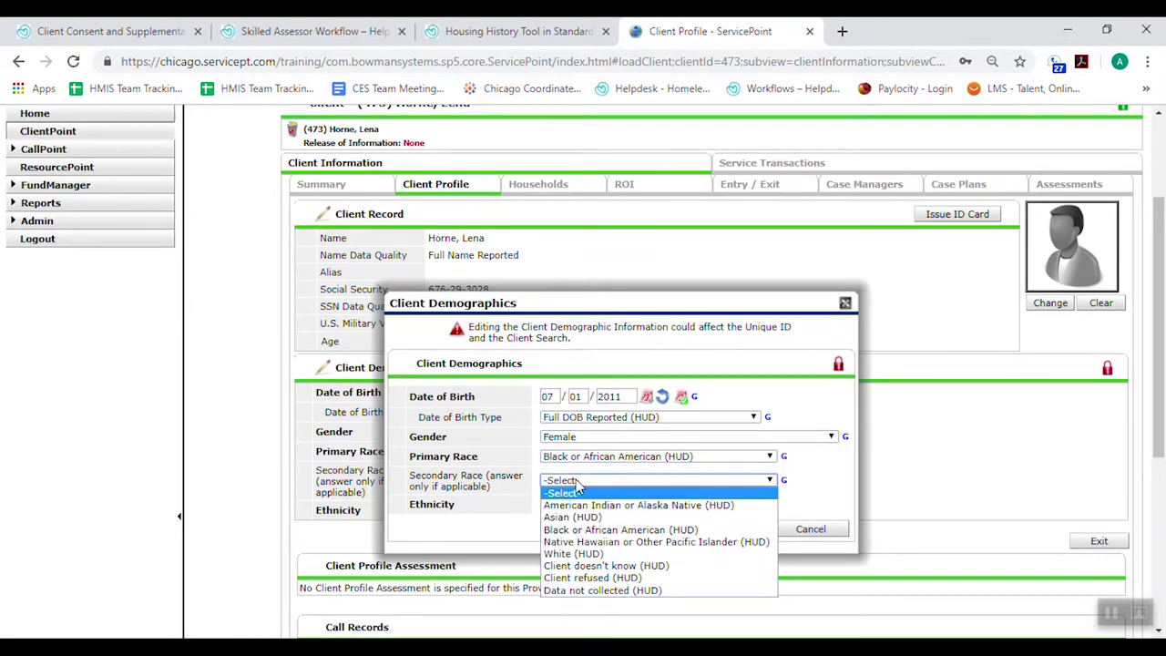
pyautogui.click(632, 577)
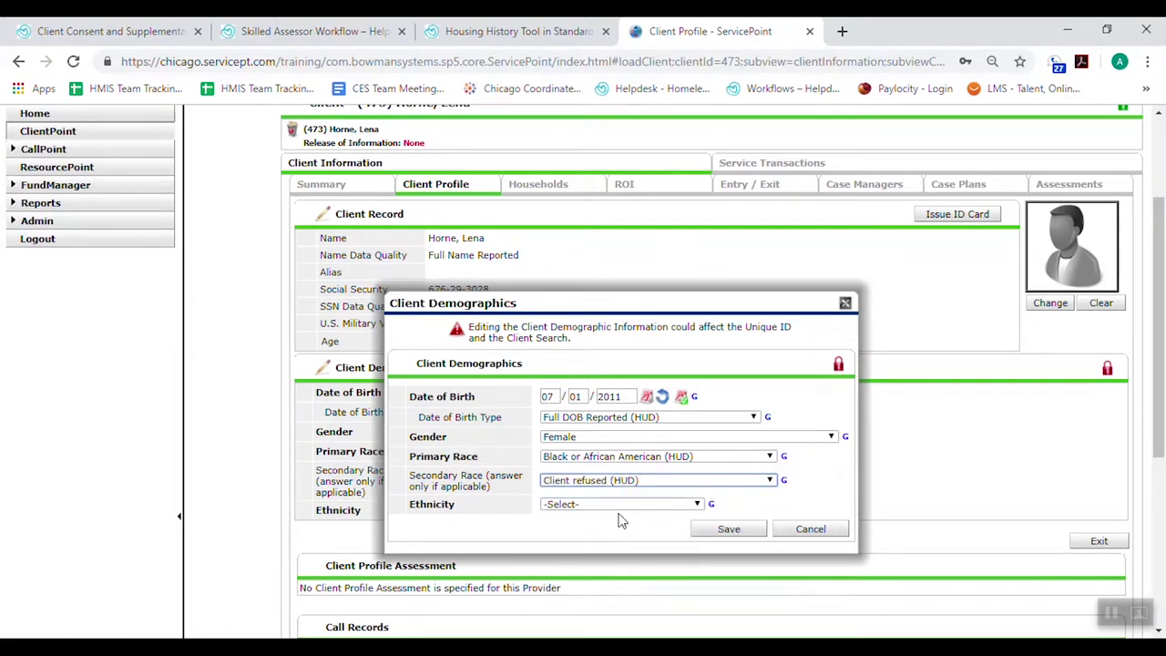
pyautogui.click(617, 508)
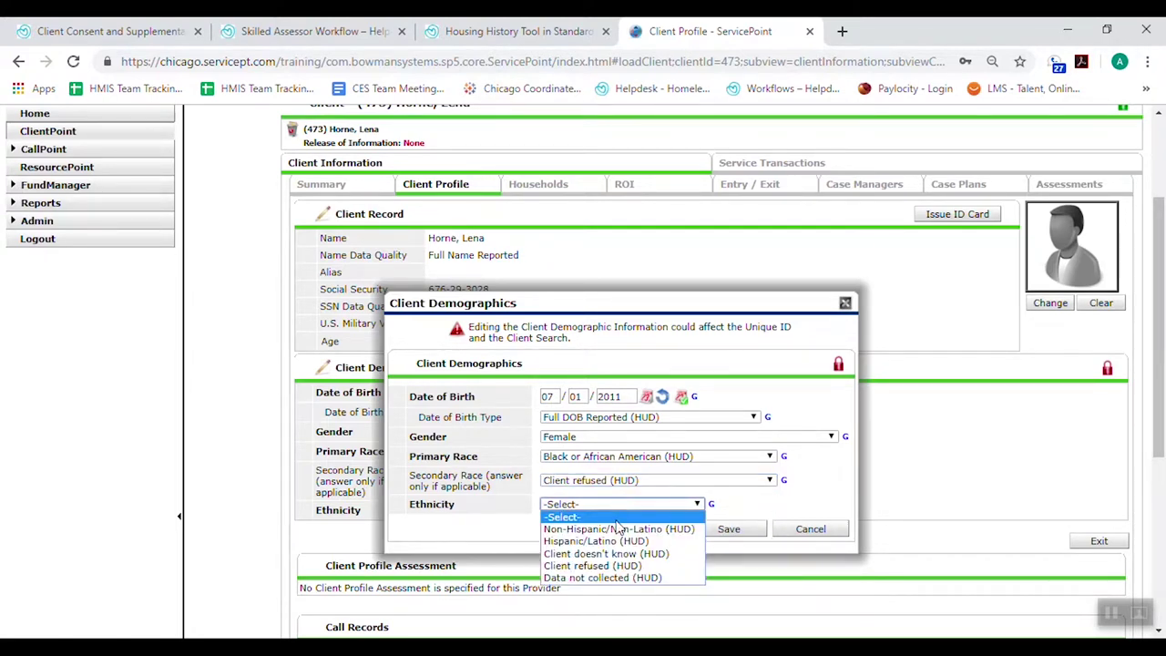
pyautogui.click(619, 529)
pyautogui.click(728, 529)
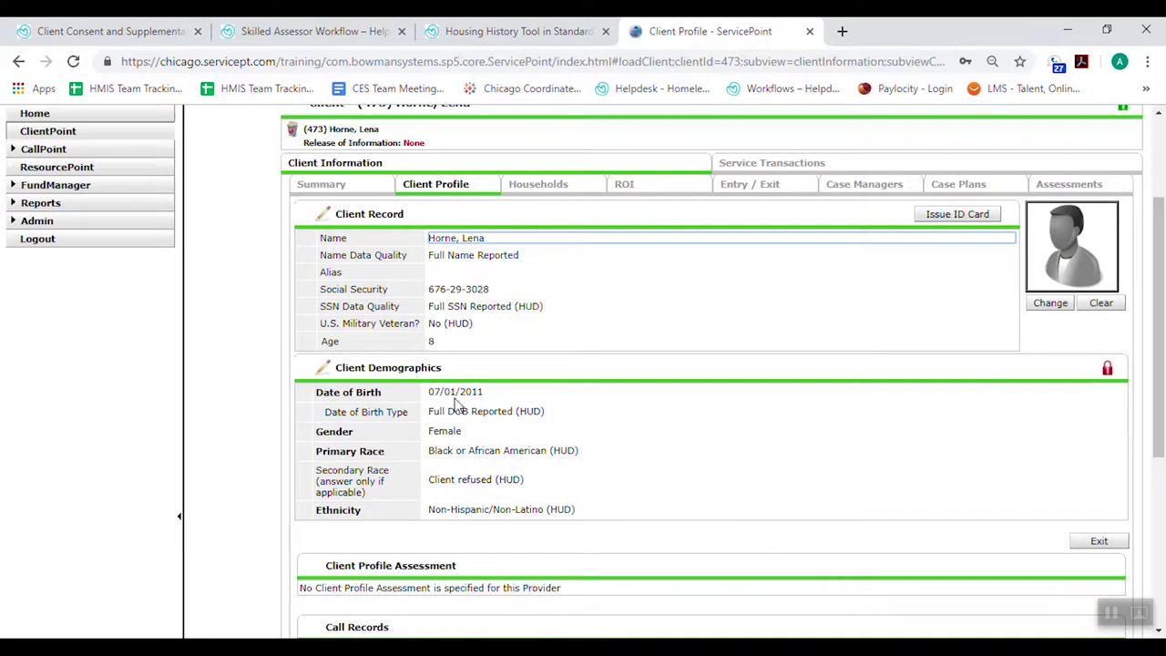
# Correct the birth year to 1991 and save the demographics again
pyautogui.click(322, 370)
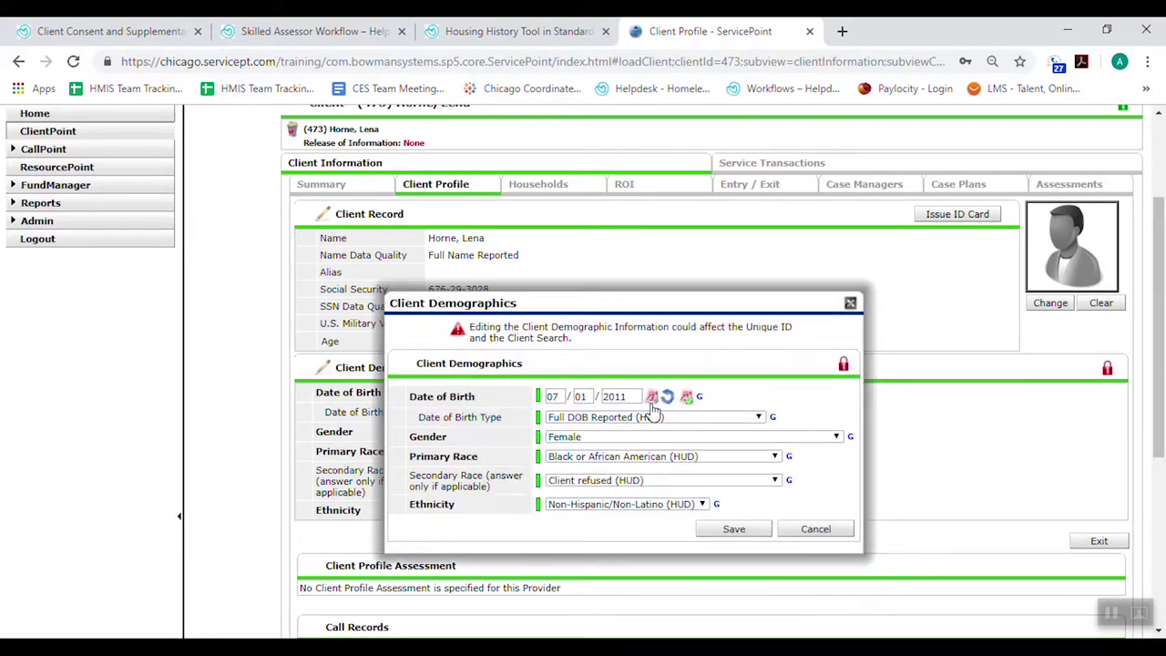
pyautogui.doubleClick(625, 397)
pyautogui.write('20')
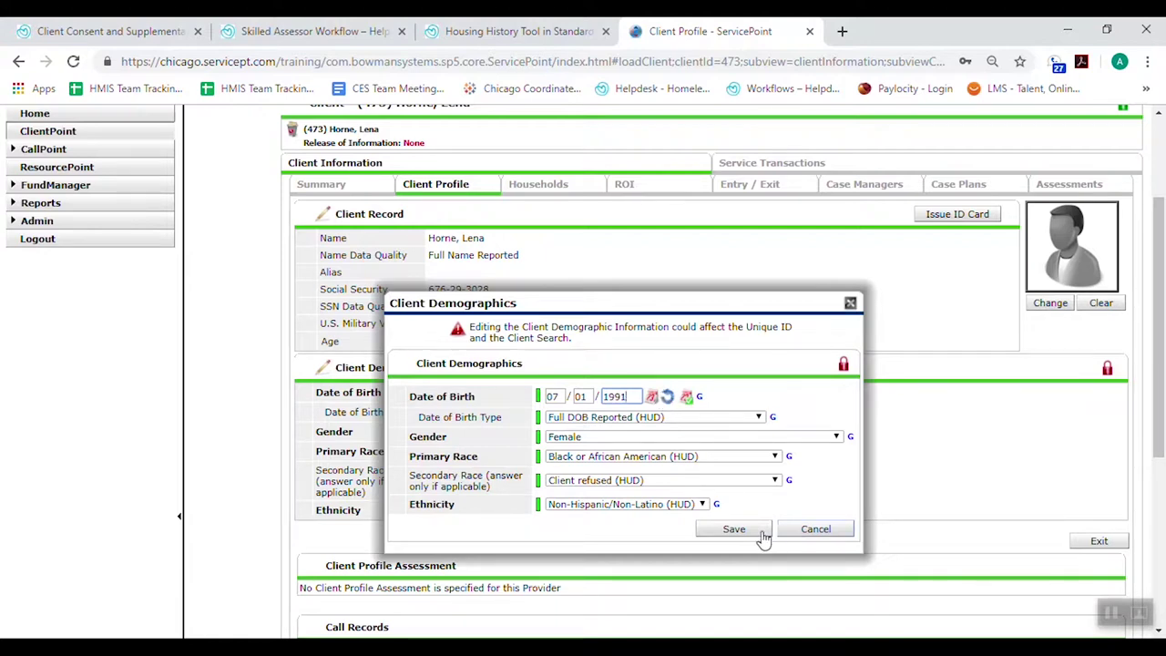
pyautogui.click(734, 529)
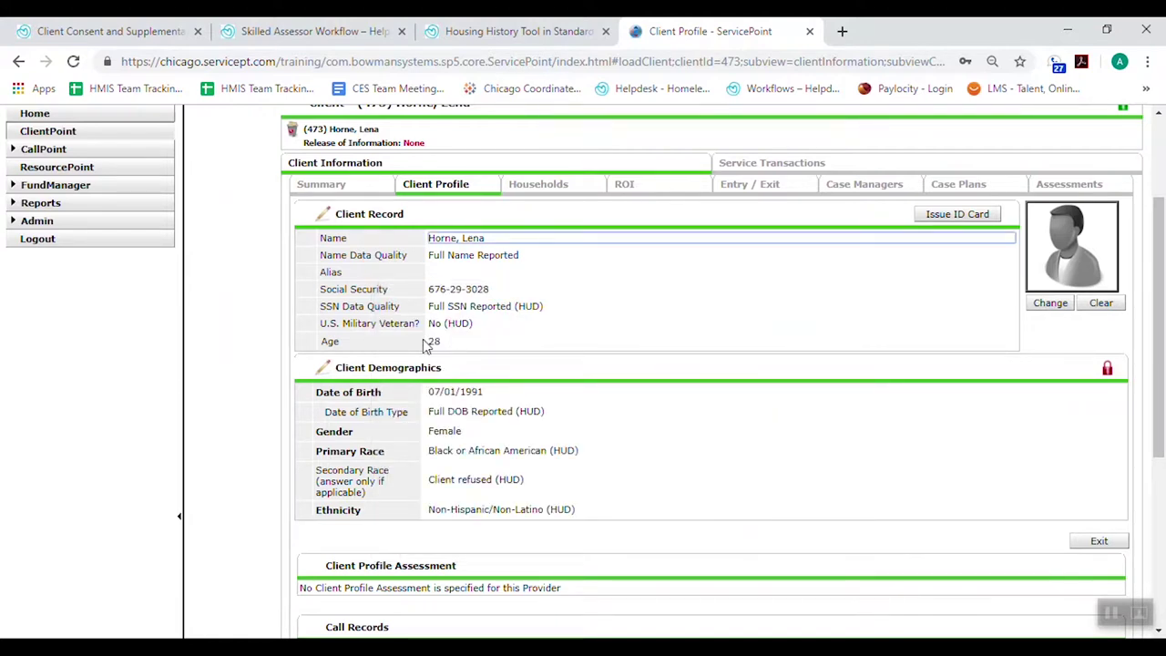
# Start a new HUD project entry under Skilled Assessors Project (1474) dated 08/01/2019
pyautogui.scroll(1, 434, 340)
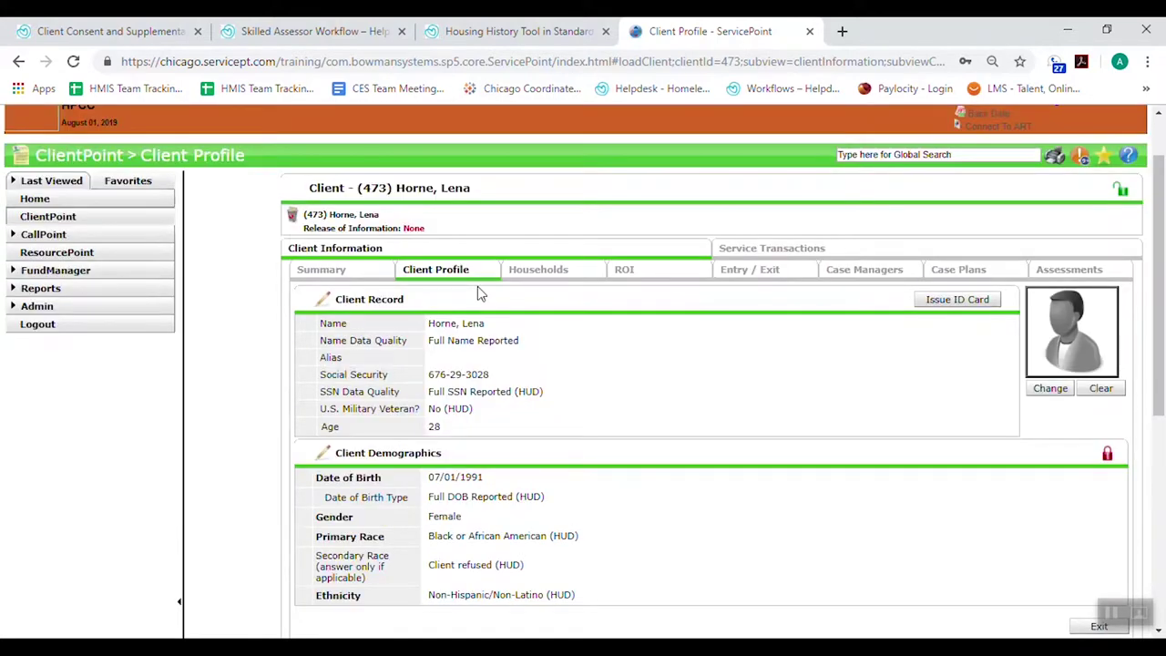
pyautogui.click(763, 275)
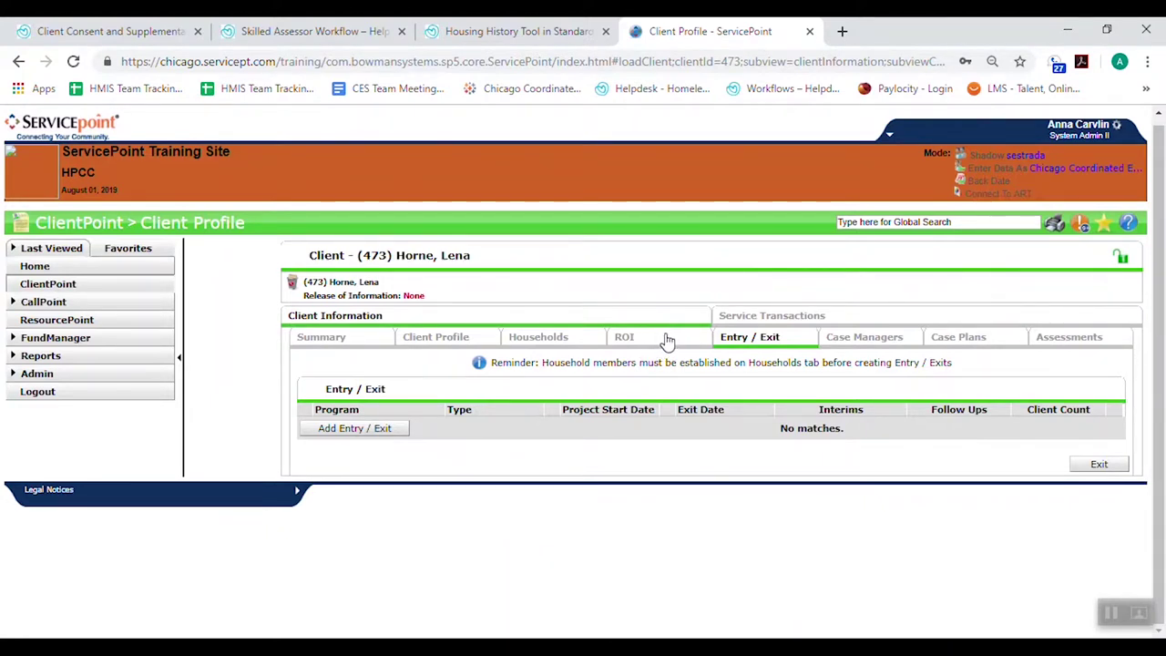
pyautogui.click(332, 431)
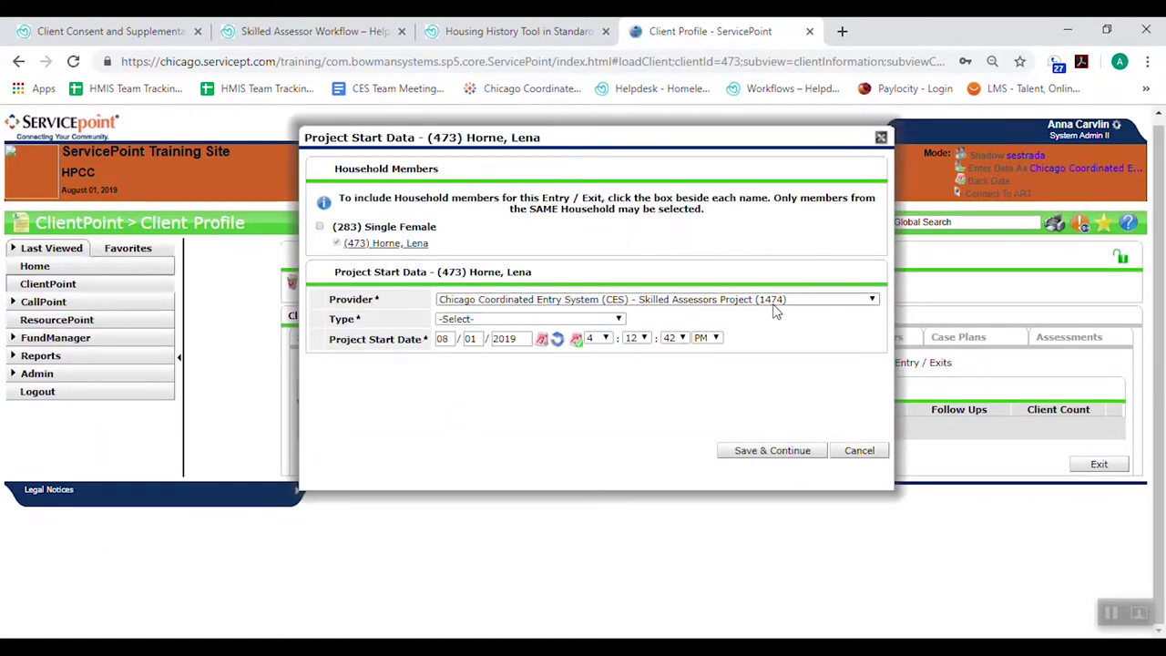
pyautogui.click(526, 321)
pyautogui.click(459, 369)
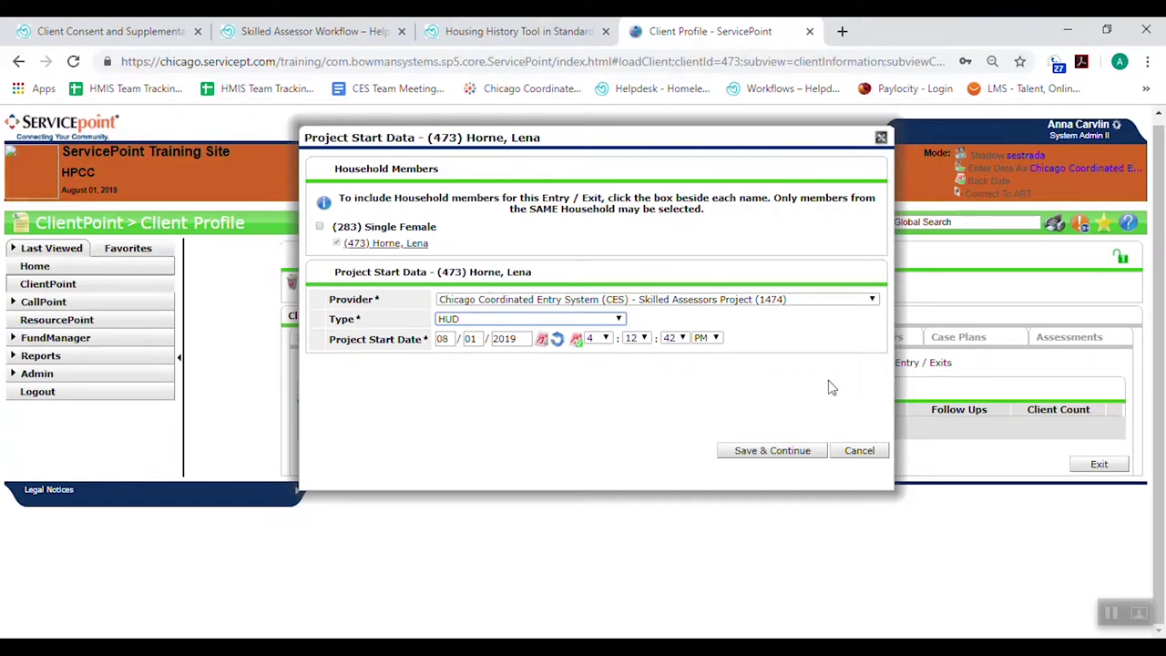
# Save the project start and load the Diversion Pre-Screener, dismissing the Encouraged Answer Alert
pyautogui.click(771, 451)
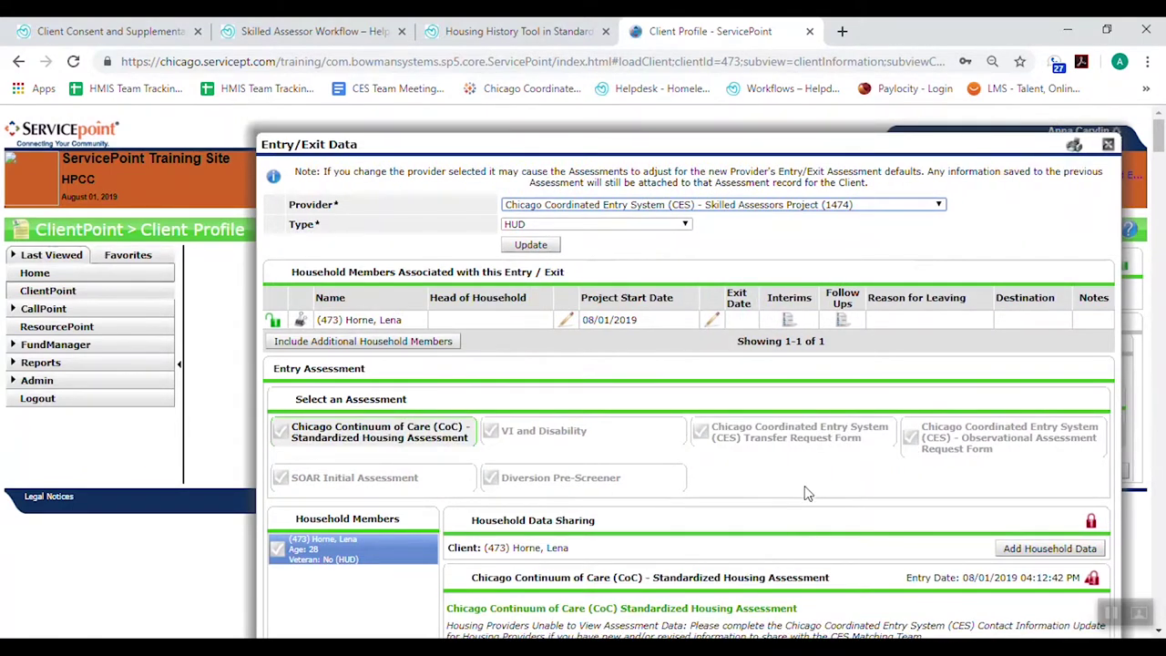
pyautogui.scroll(-2, 804, 493)
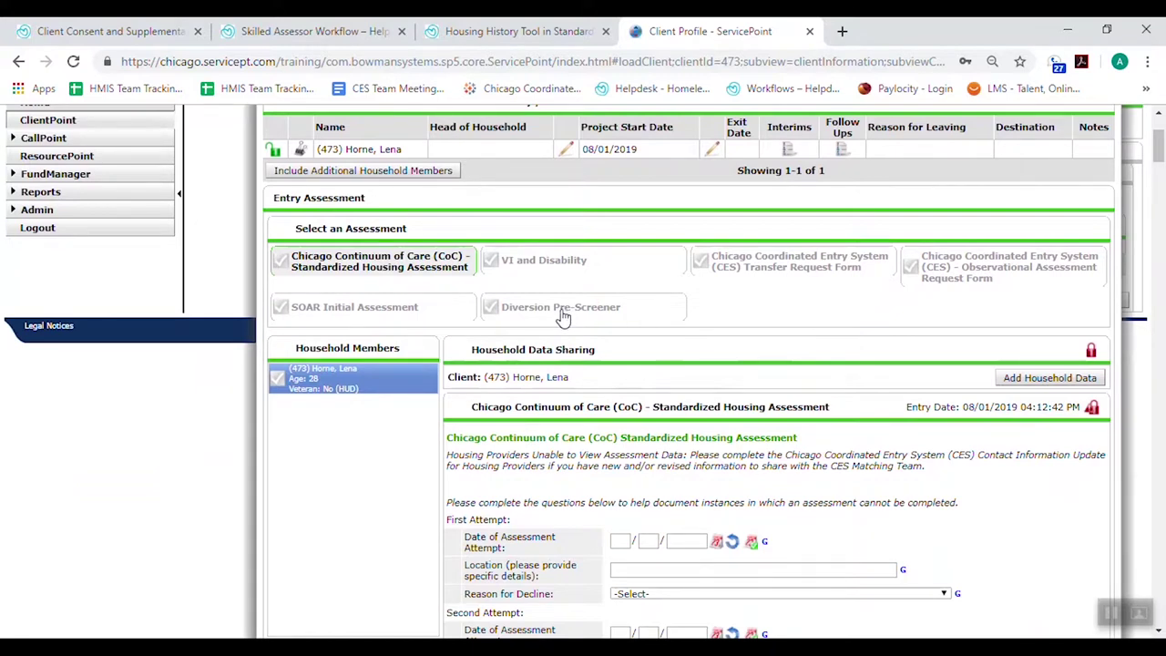
pyautogui.click(563, 313)
pyautogui.click(736, 237)
pyautogui.scroll(-3, 744, 397)
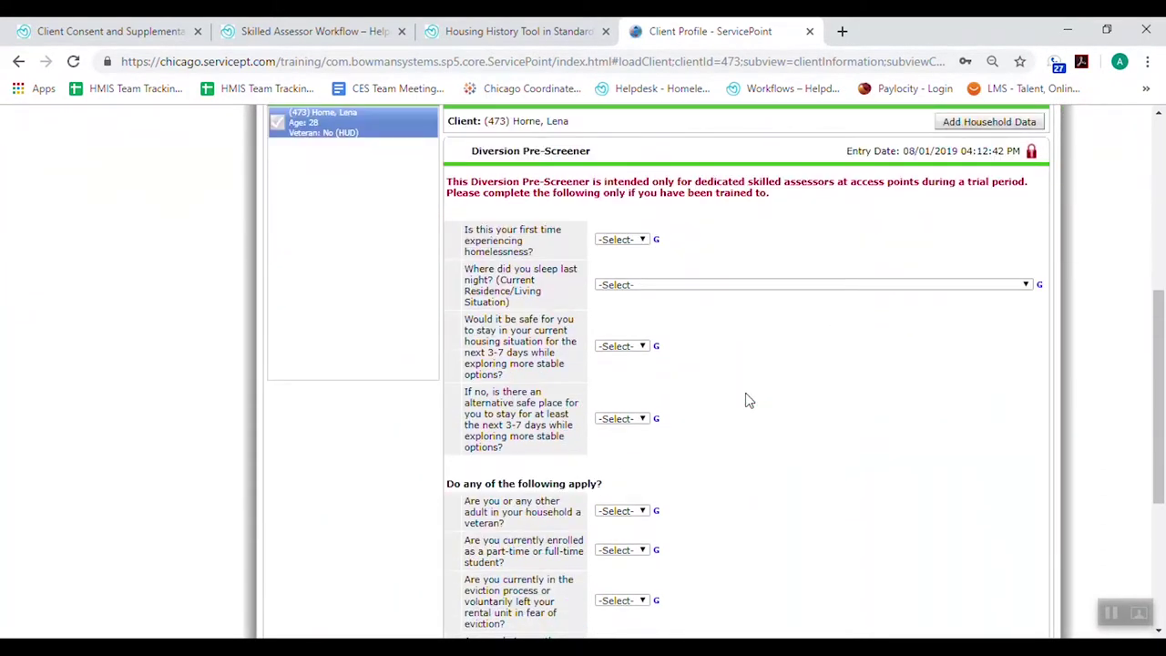
pyautogui.scroll(-3, 745, 401)
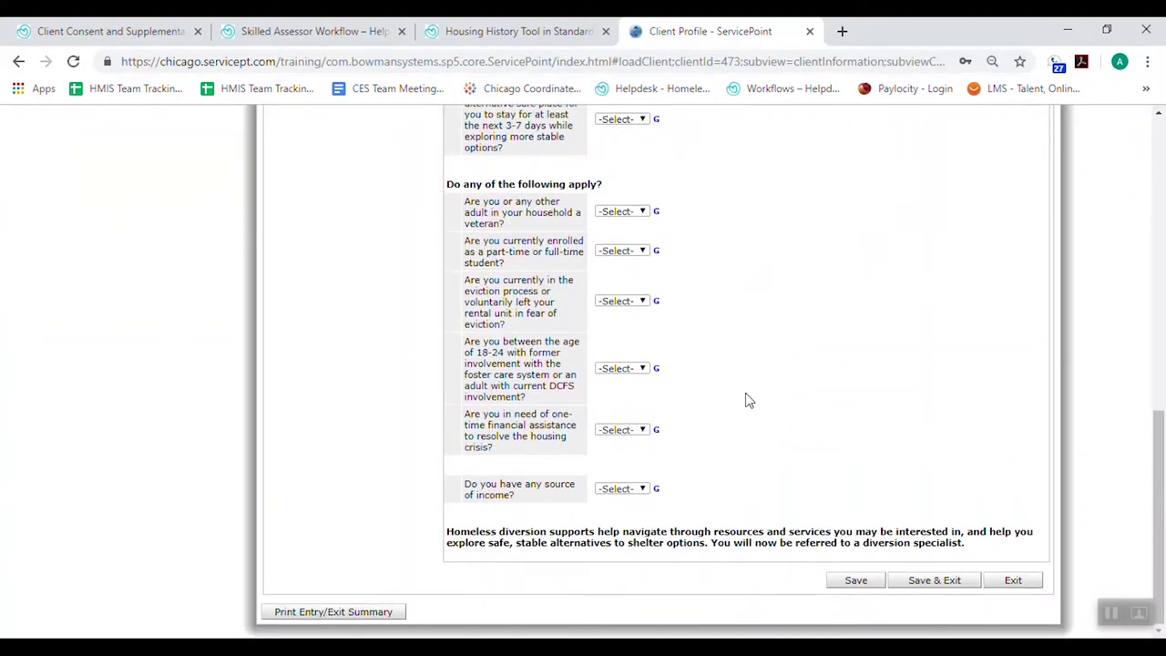
pyautogui.scroll(4, 745, 400)
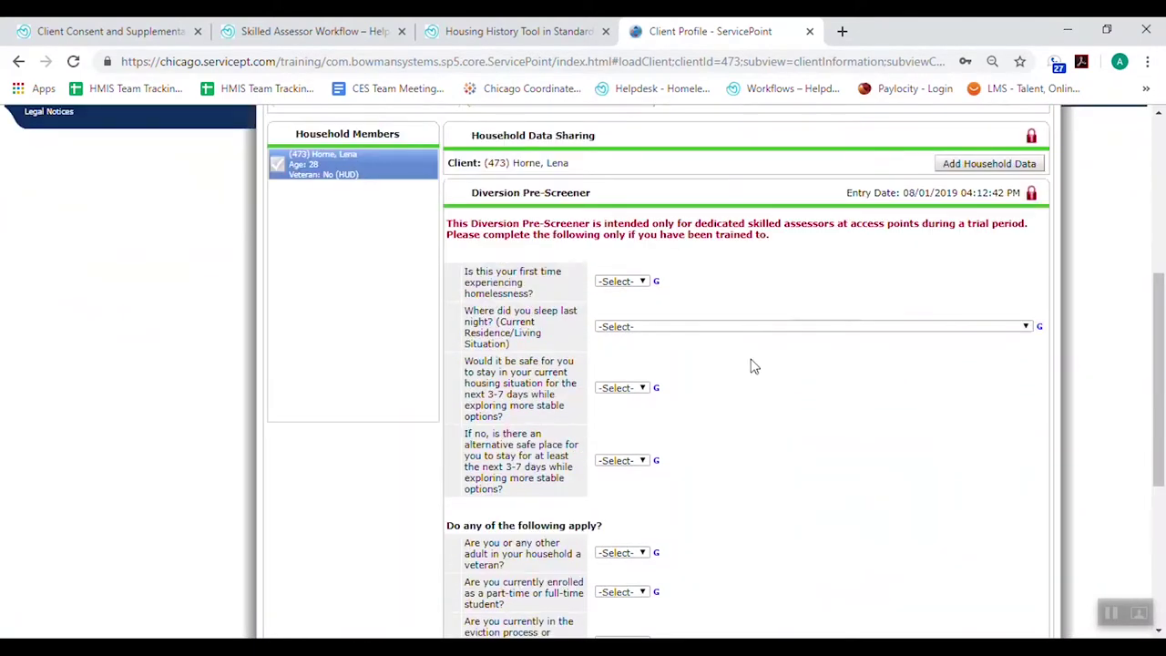
pyautogui.scroll(2, 713, 257)
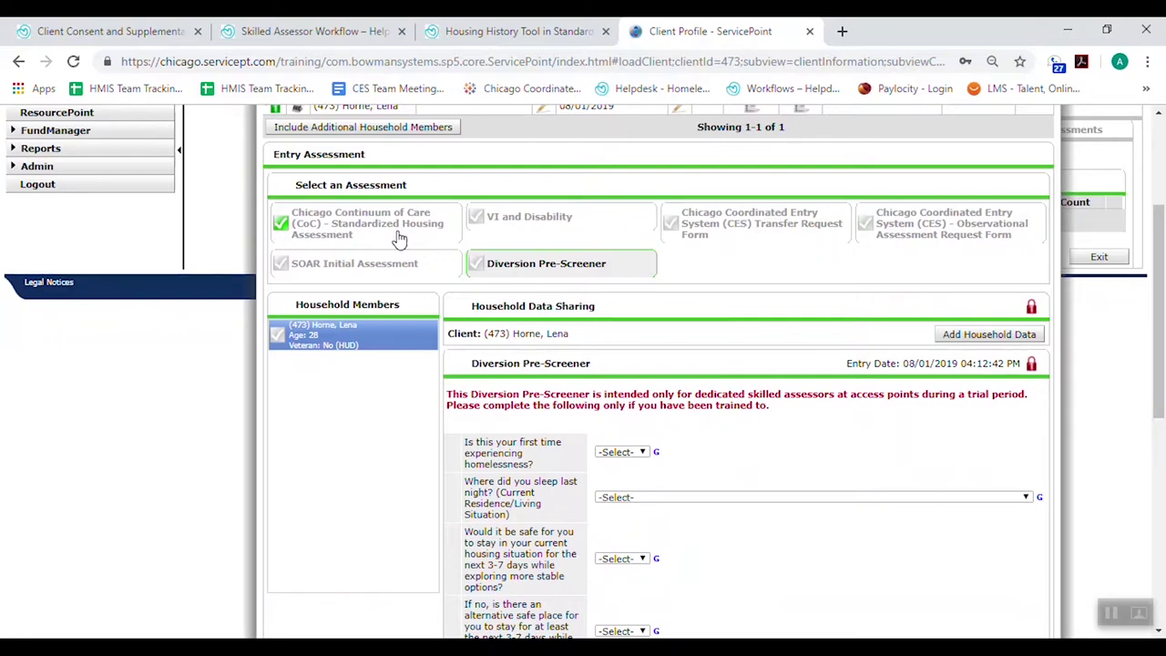
# Load the blank Chicago CoC Standardized Housing Assessment down to its consent question
pyautogui.click(398, 239)
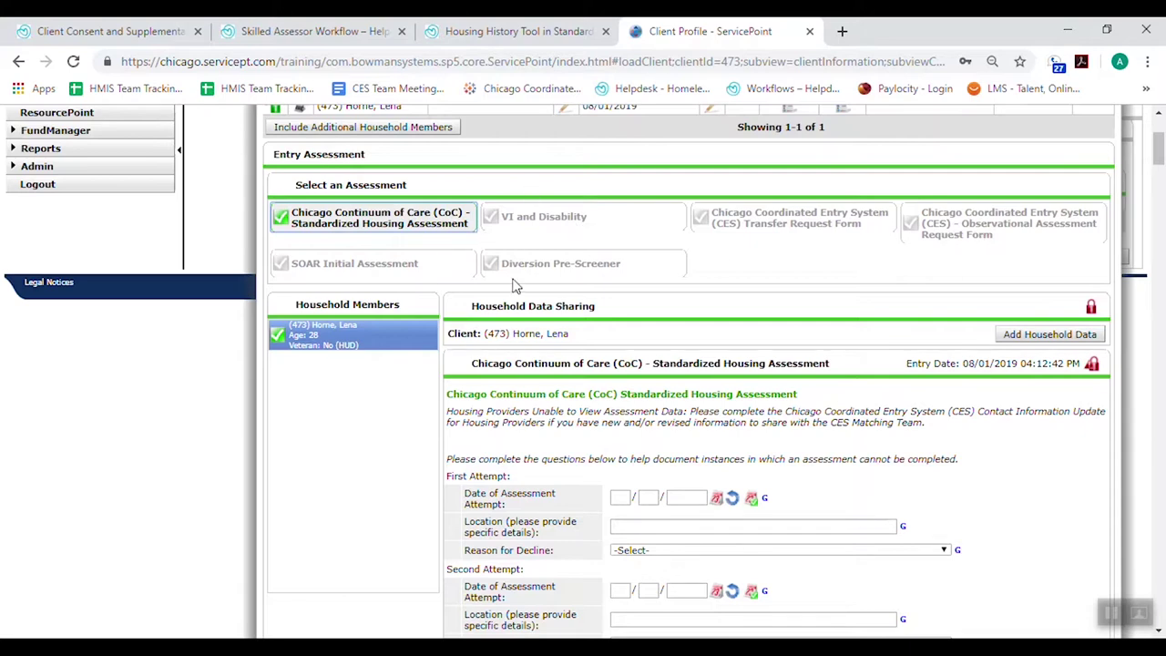
pyautogui.scroll(-3, 1023, 486)
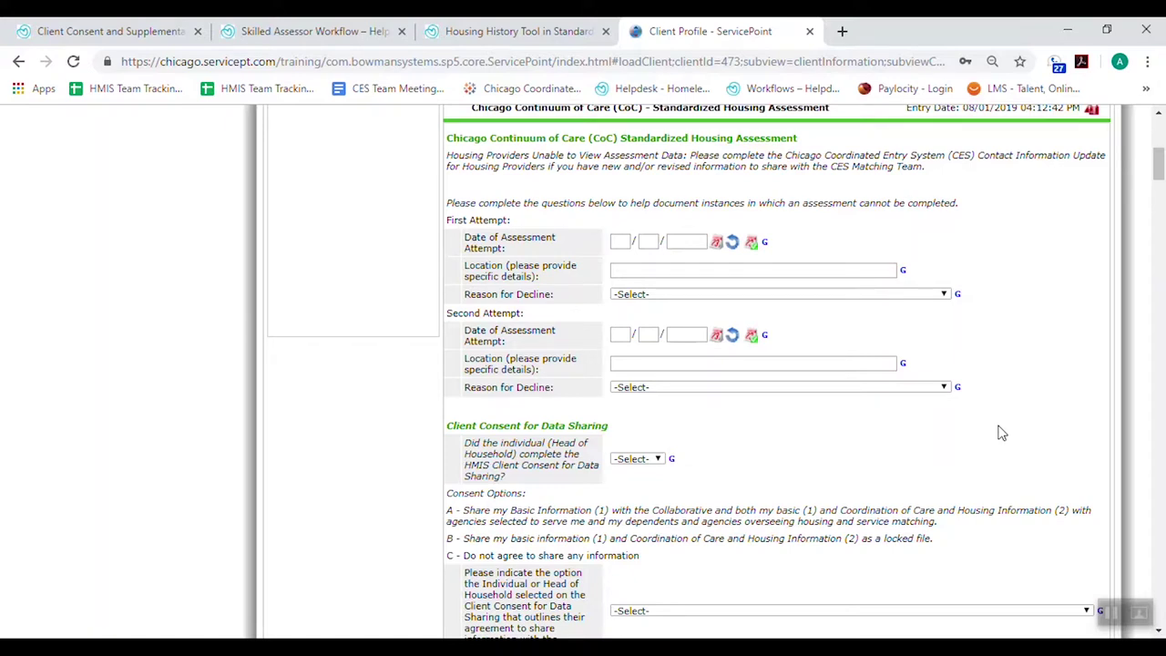
# Mark HMIS consent completed as Yes and choose option B - Share 1 and 2 as a locked file
pyautogui.scroll(-3, 1002, 434)
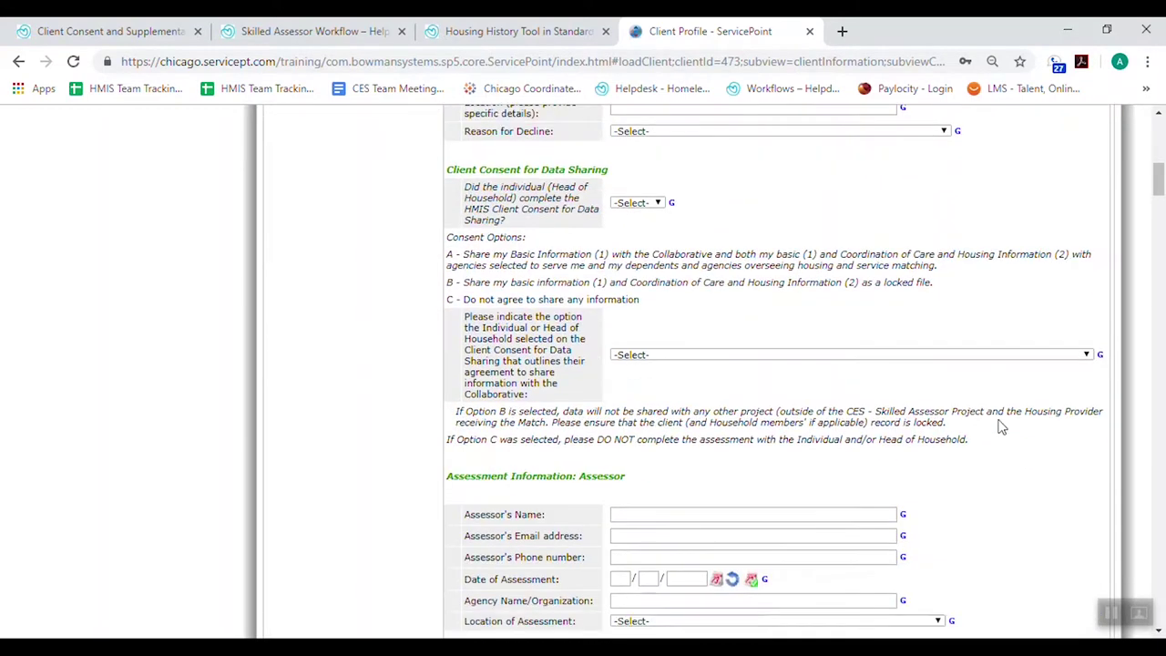
pyautogui.click(649, 205)
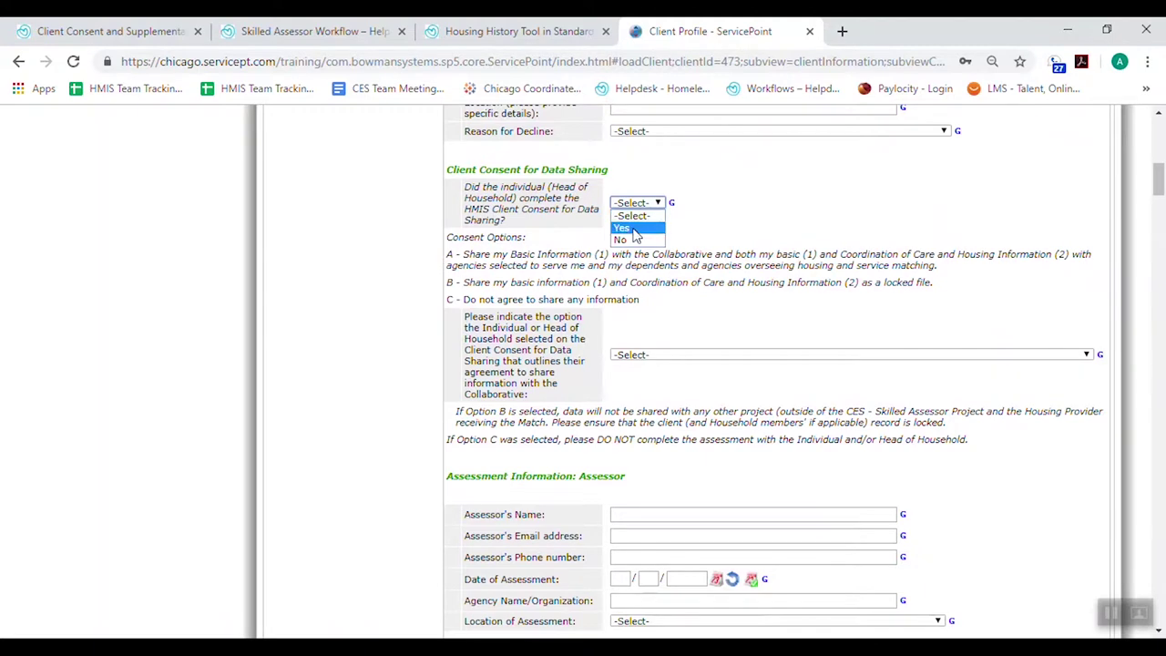
pyautogui.click(634, 229)
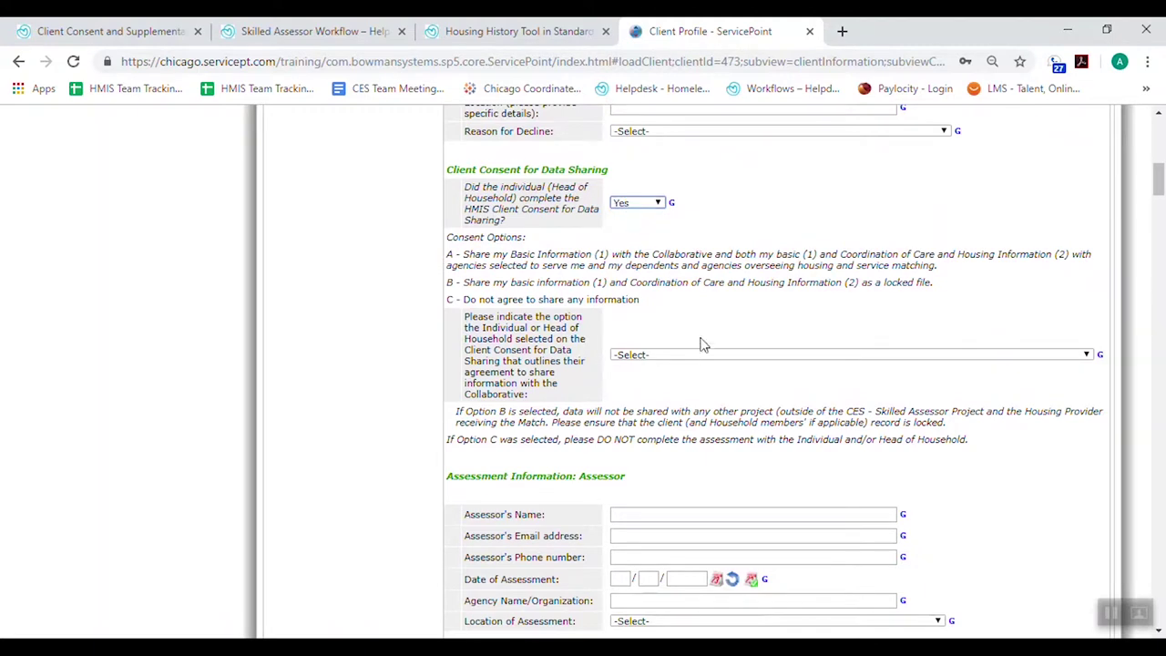
pyautogui.scroll(-1, 701, 343)
pyautogui.moveTo(446, 168); pyautogui.dragTo(947, 207)
pyautogui.click(847, 253)
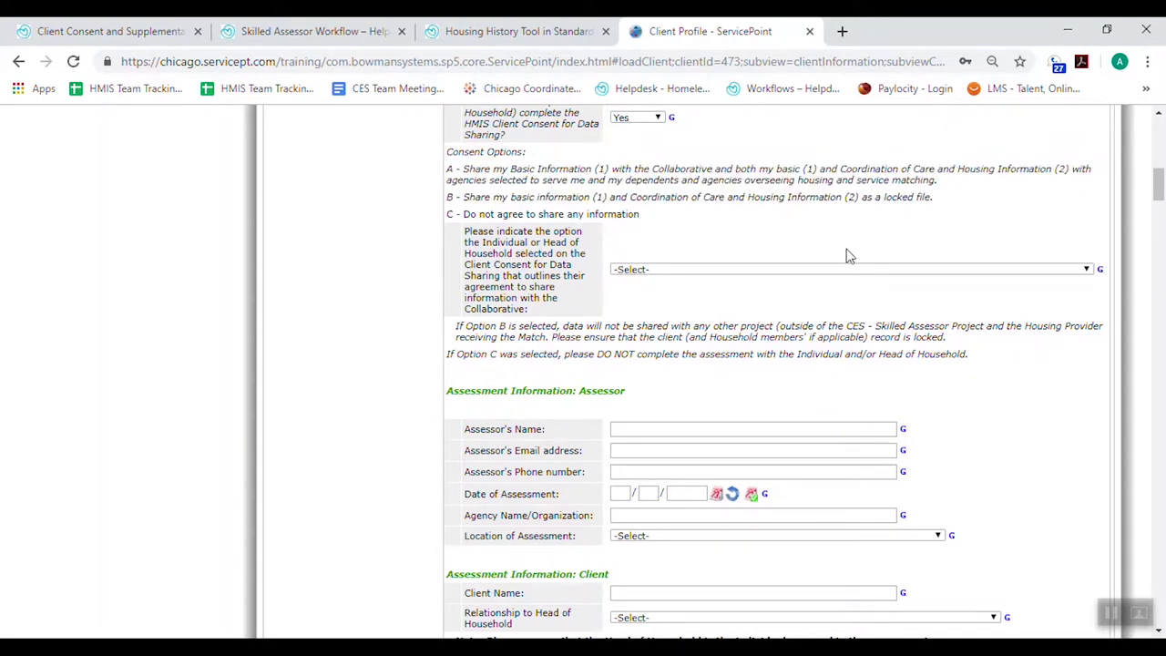
pyautogui.click(674, 269)
pyautogui.click(672, 308)
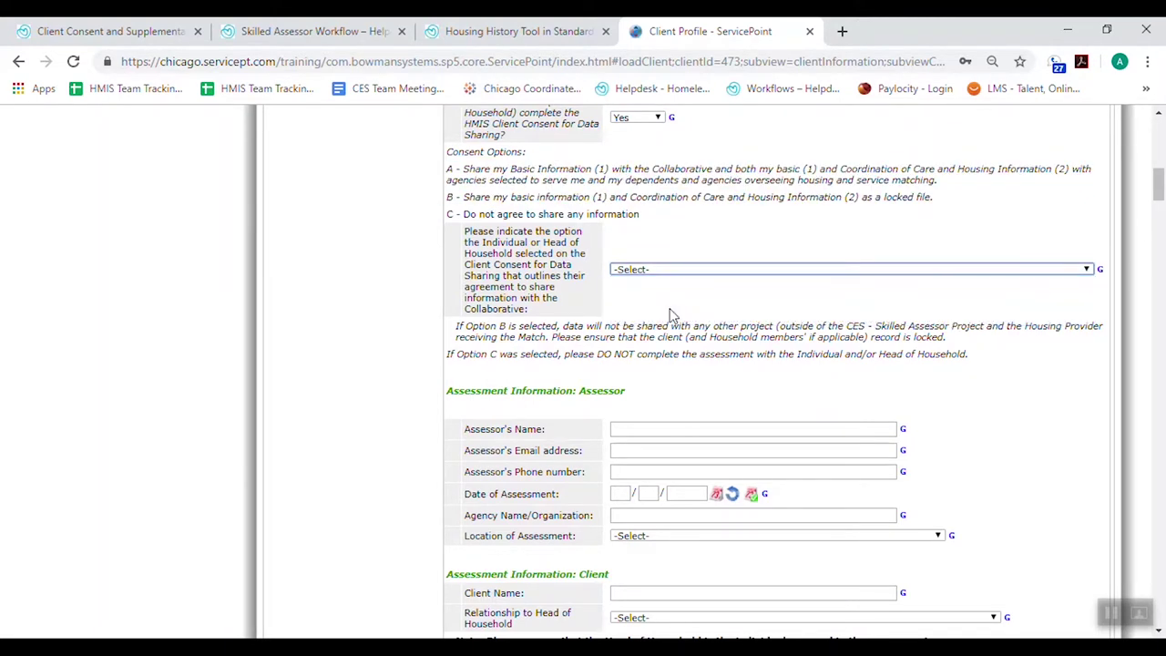
pyautogui.scroll(-1, 669, 314)
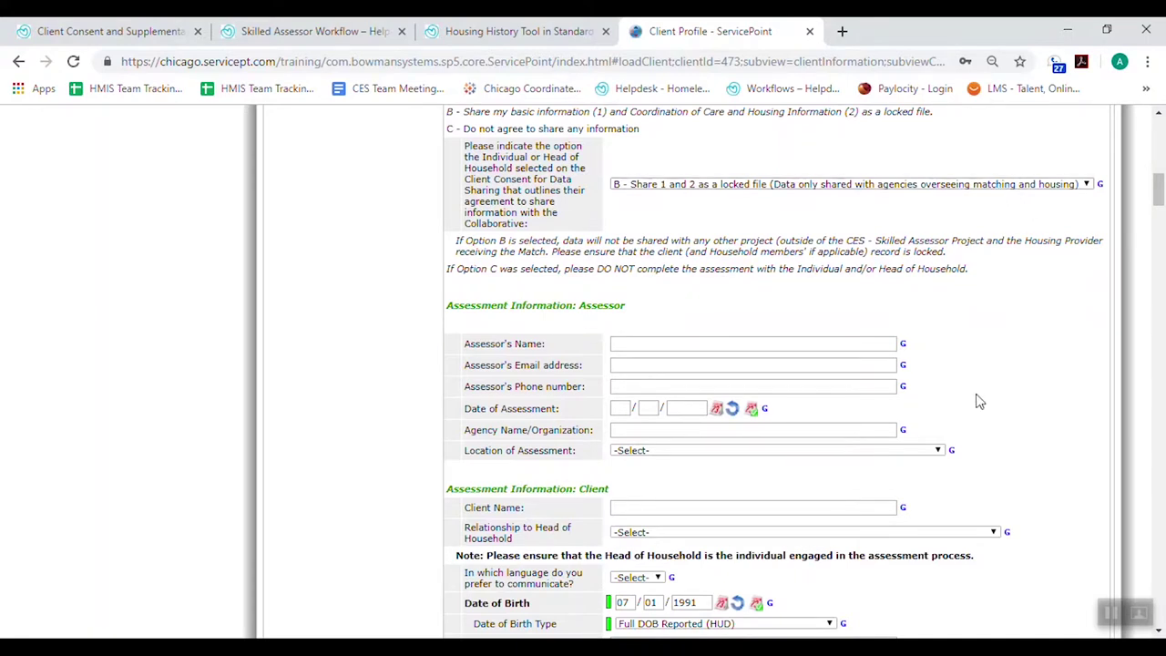
# Scroll past the Assessor, Client, Military and Contact sections to Household Composition's Household Size box
pyautogui.scroll(-2, 975, 401)
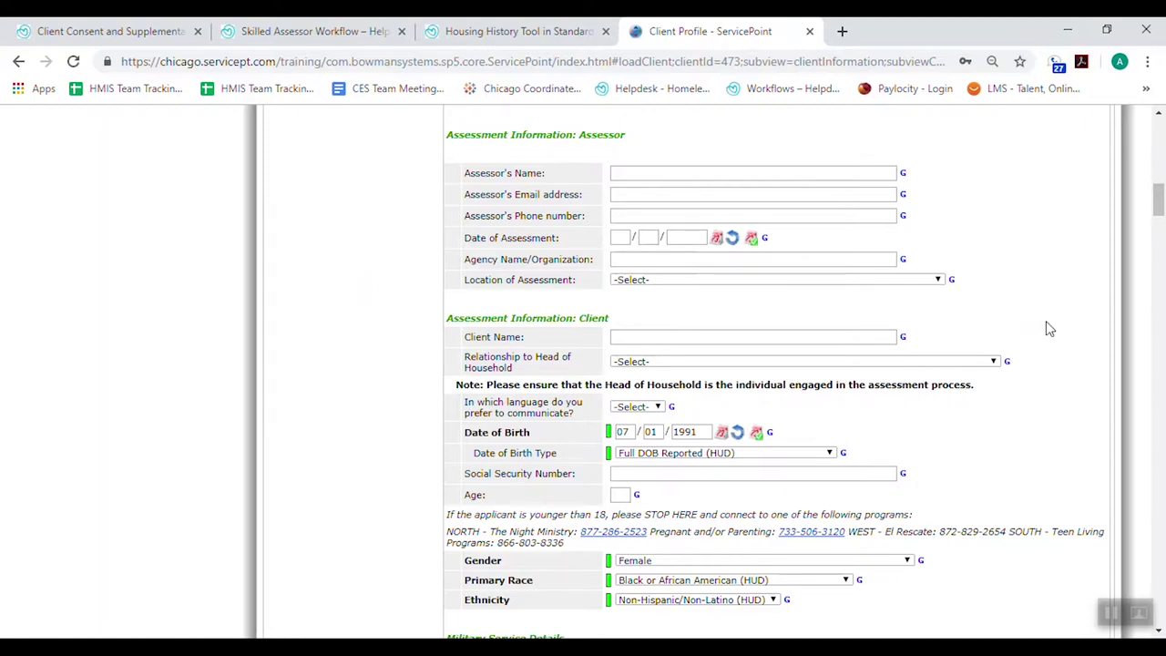
pyautogui.scroll(-2, 1045, 326)
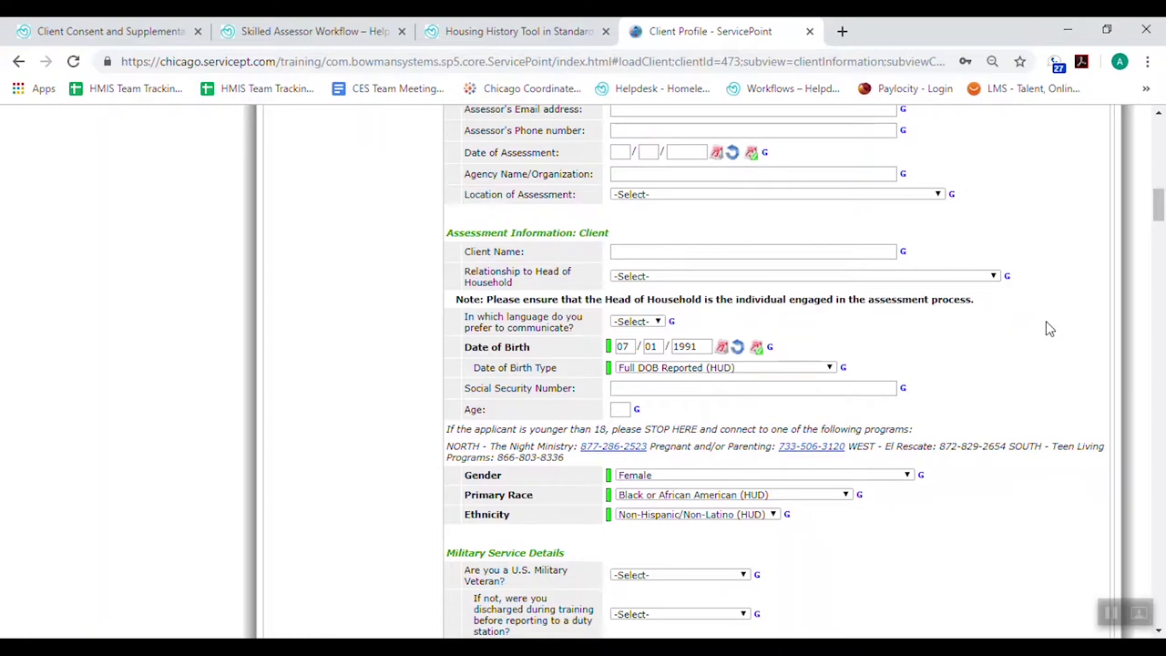
pyautogui.scroll(-2, 1046, 320)
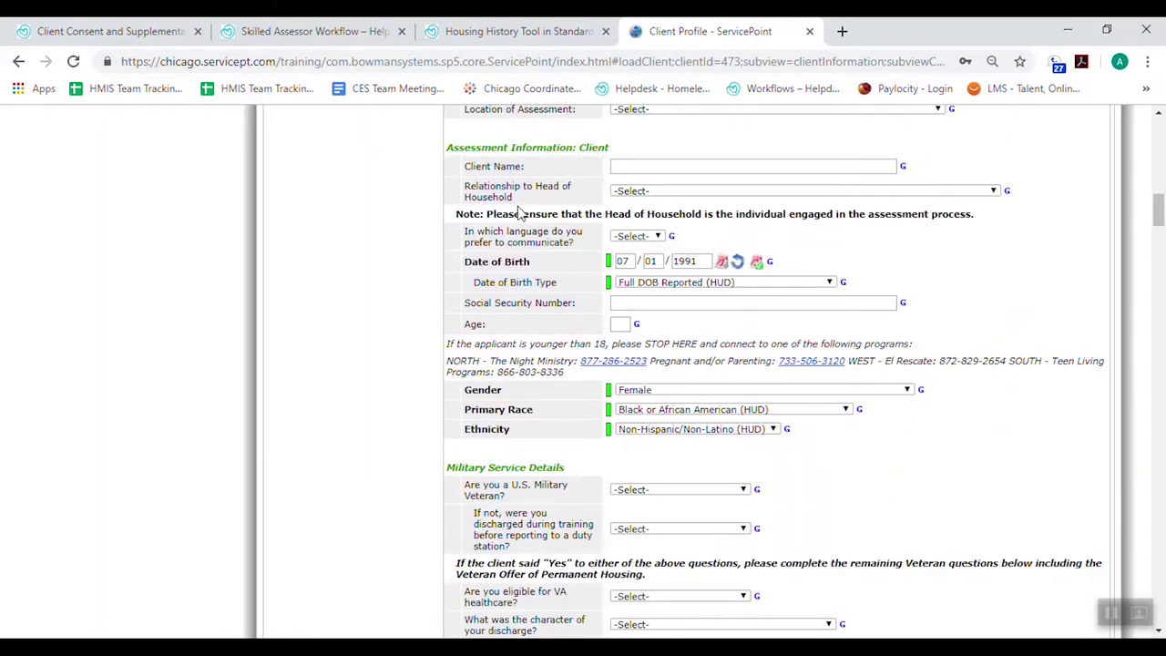
pyautogui.scroll(-2, 518, 211)
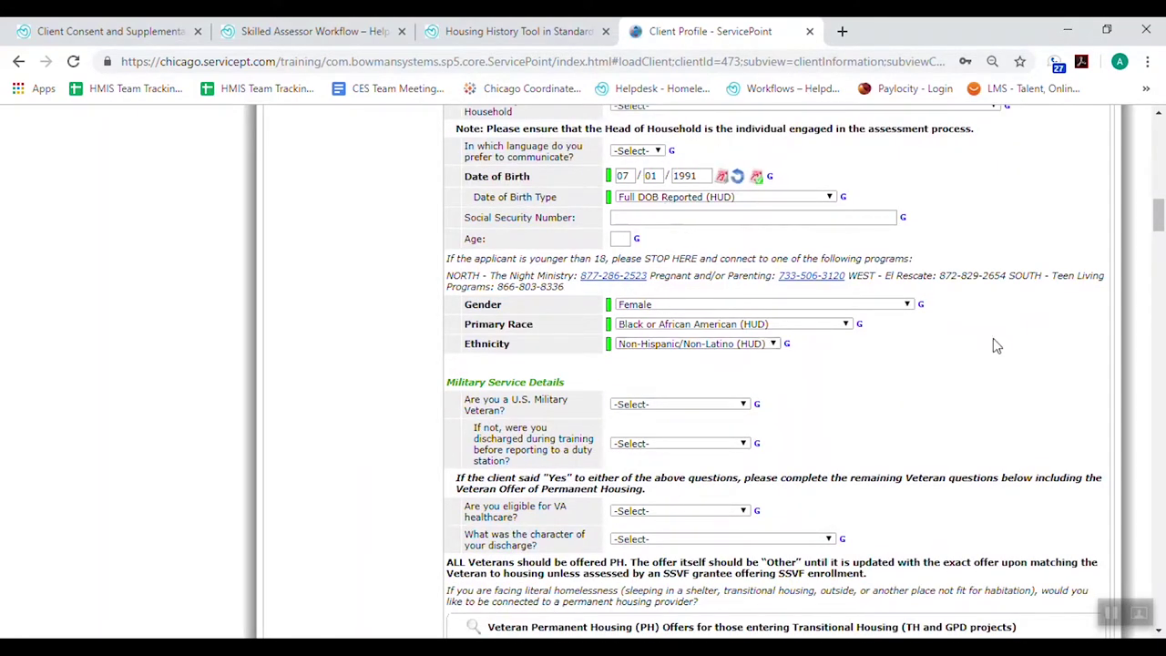
pyautogui.scroll(-4, 994, 340)
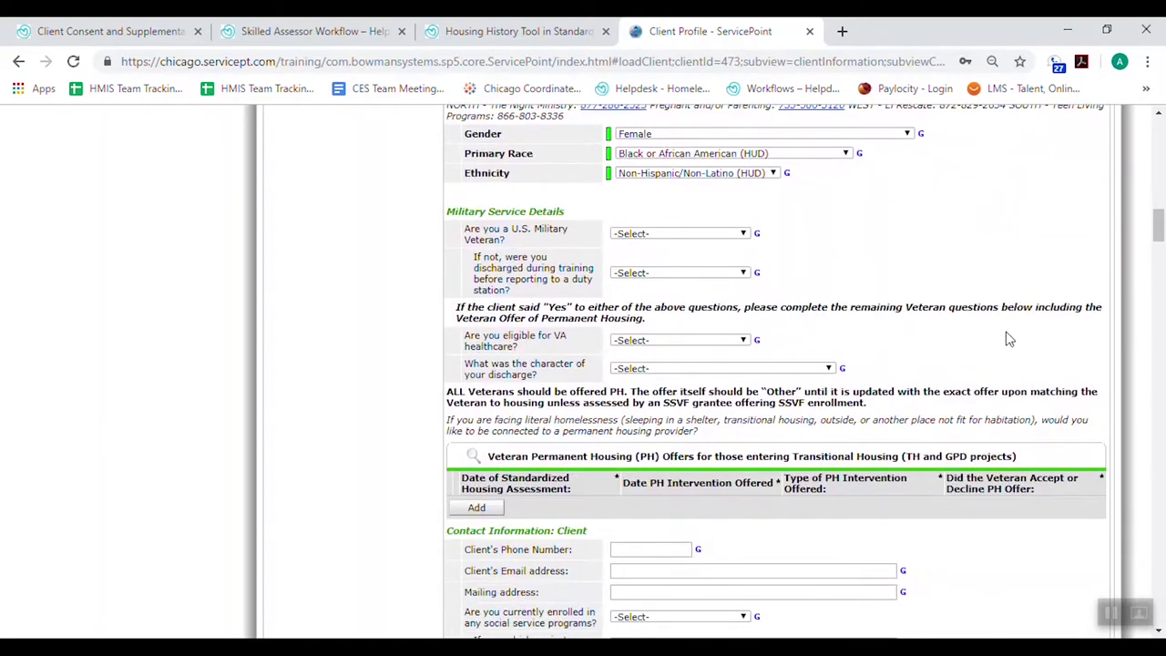
pyautogui.scroll(-2, 1022, 263)
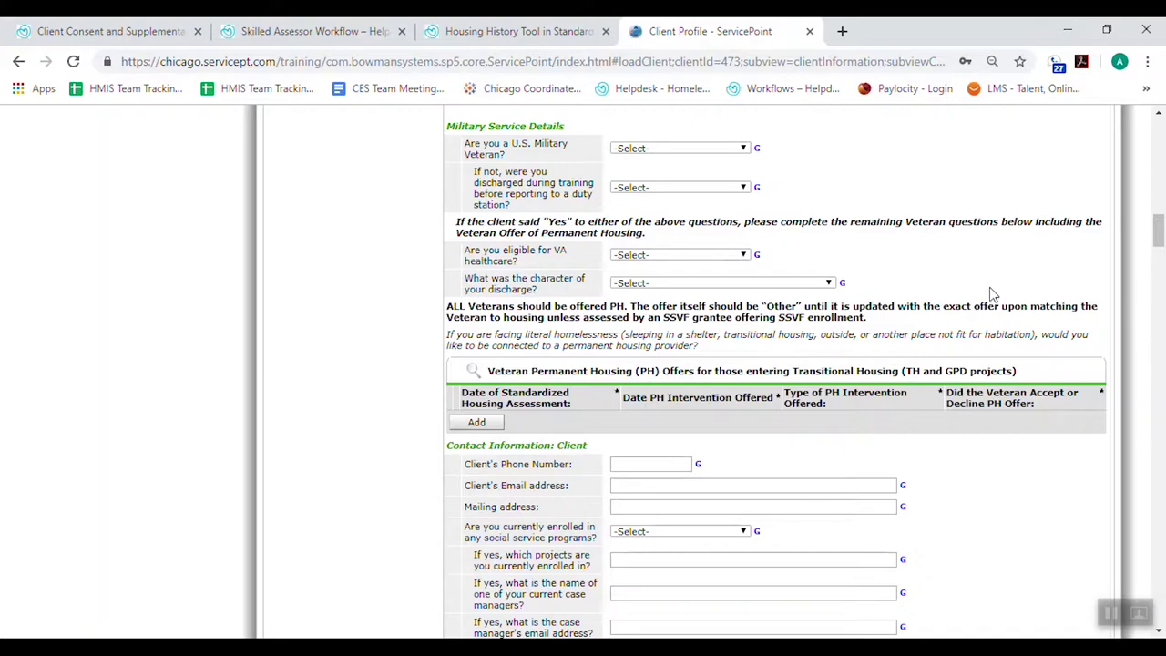
pyautogui.scroll(-3, 993, 294)
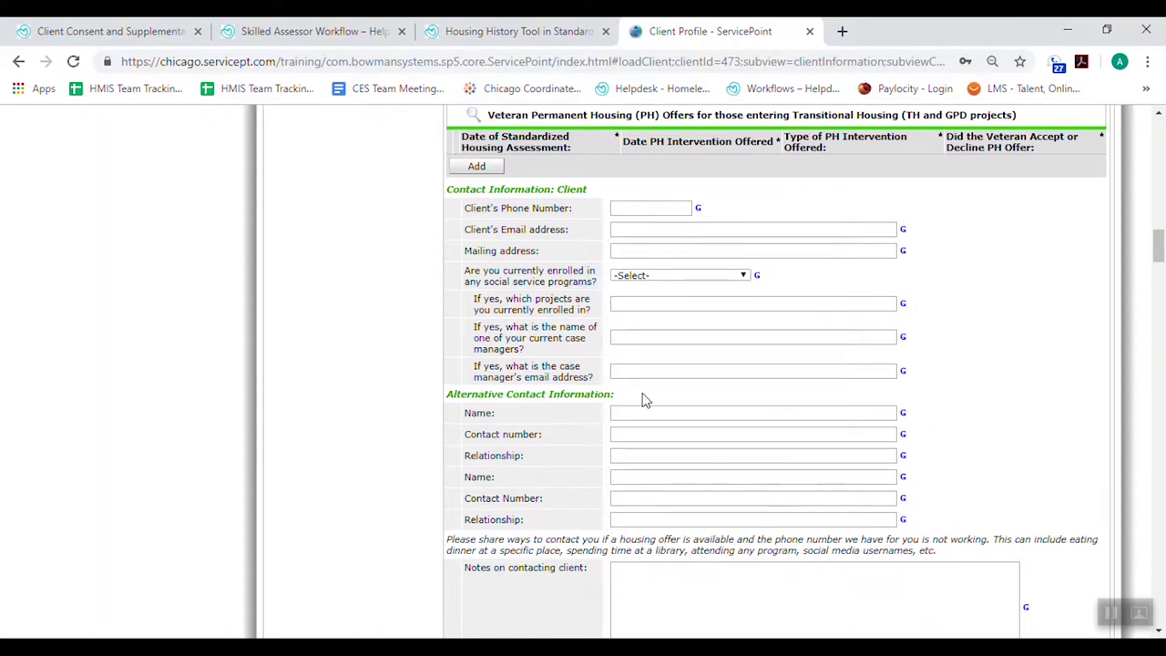
pyautogui.scroll(-1, 775, 513)
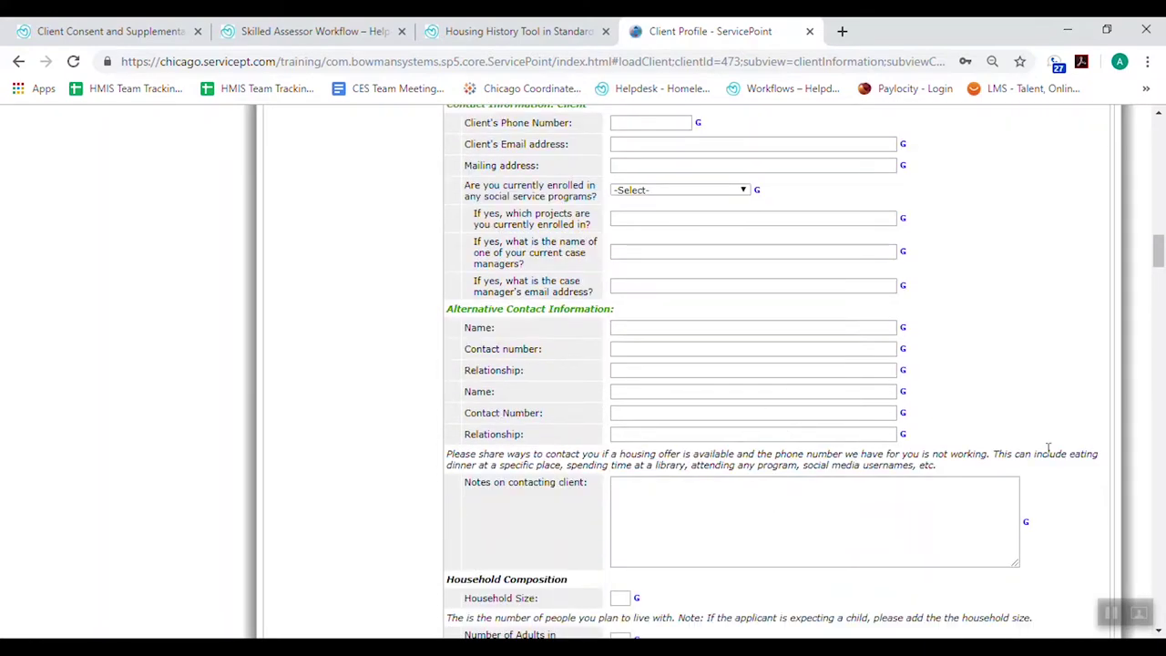
pyautogui.scroll(-4, 1081, 451)
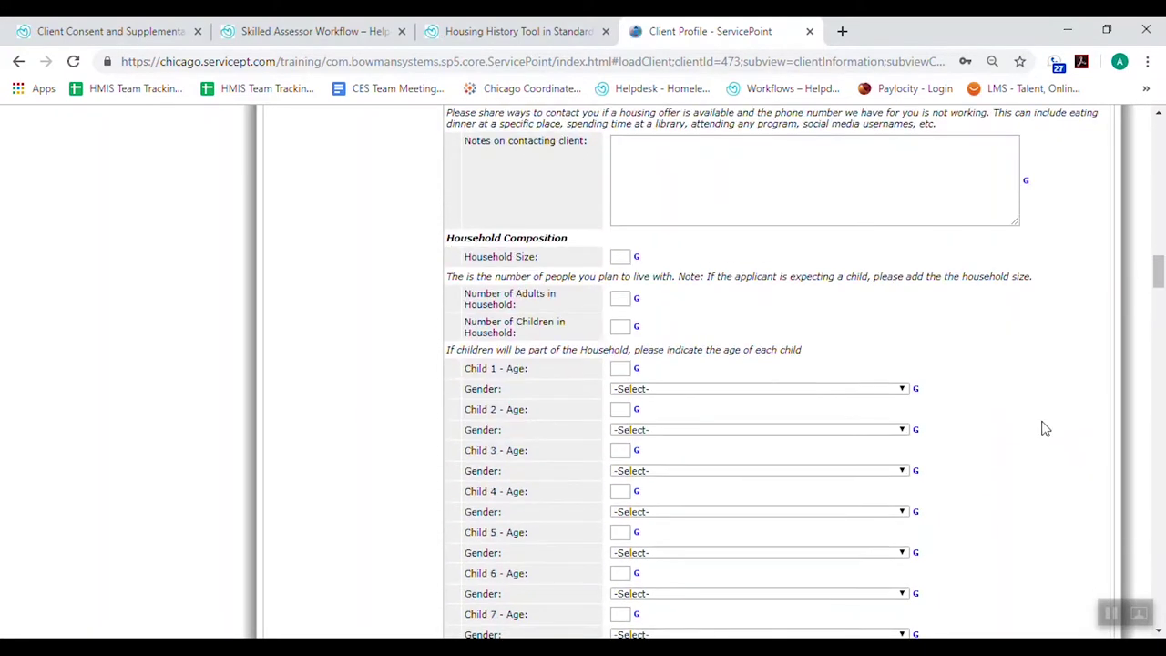
pyautogui.click(621, 257)
# Enter household size 2, 1 adult, 1 child, Child 1 age 2 and gender Male
pyautogui.write('2')
pyautogui.click(620, 299)
pyautogui.write('1')
pyautogui.click(619, 326)
pyautogui.click(623, 368)
pyautogui.write('2')
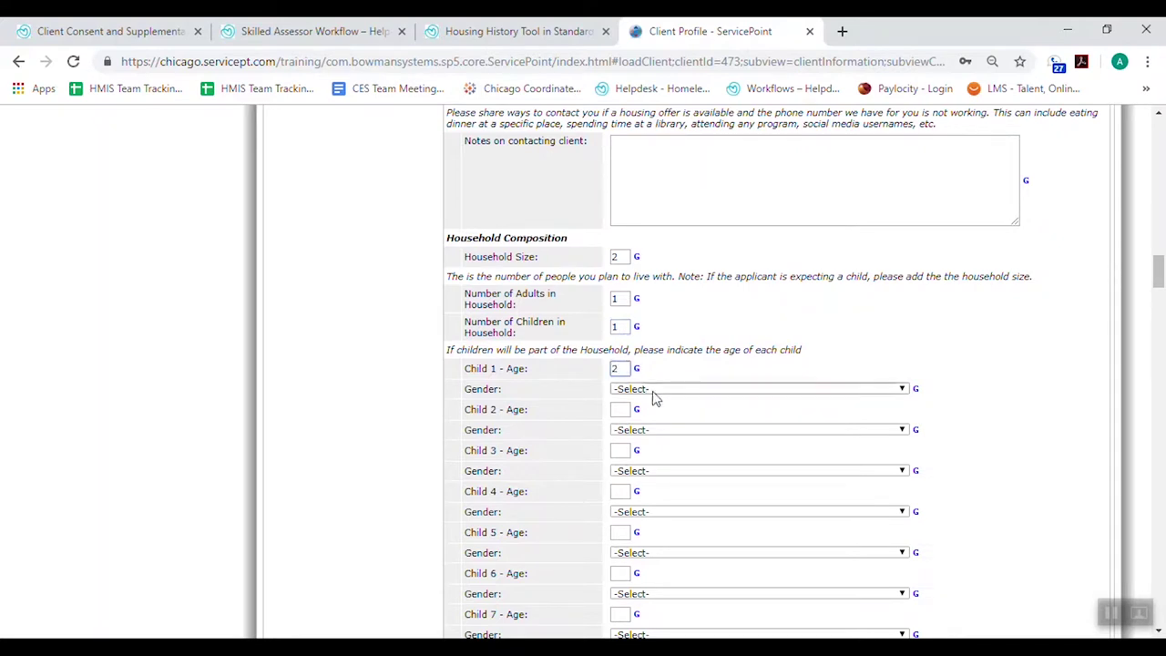
pyautogui.click(648, 390)
pyautogui.click(659, 425)
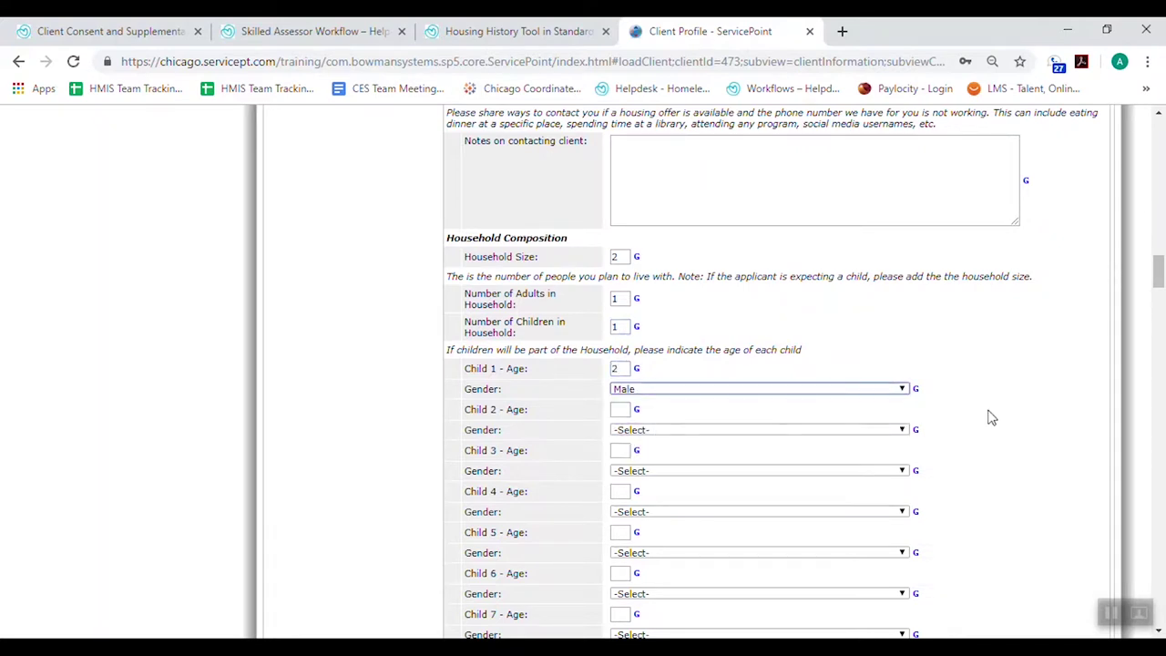
# Set the Household Type to Female w/ child
pyautogui.scroll(-1, 991, 417)
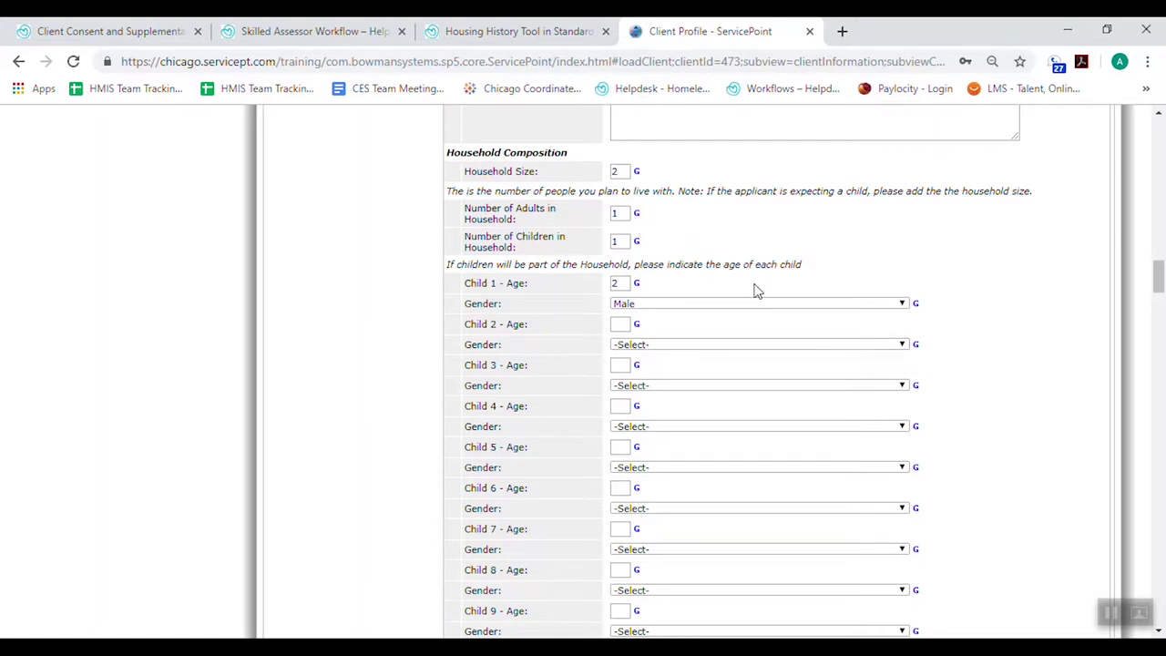
pyautogui.scroll(-6, 988, 419)
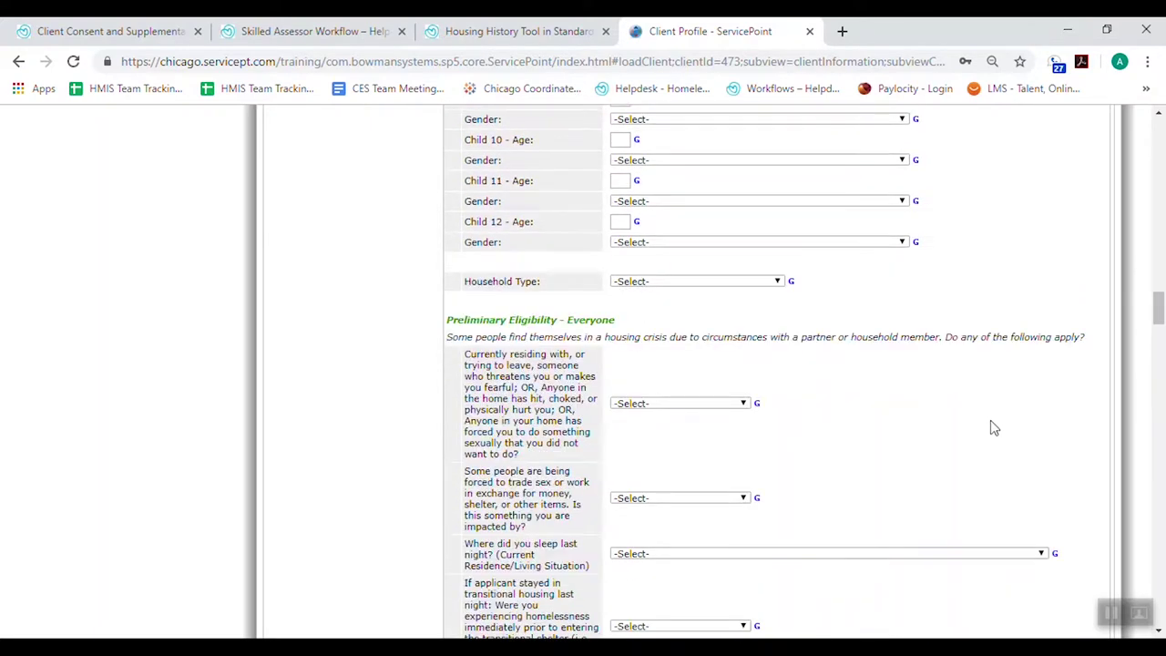
pyautogui.click(645, 284)
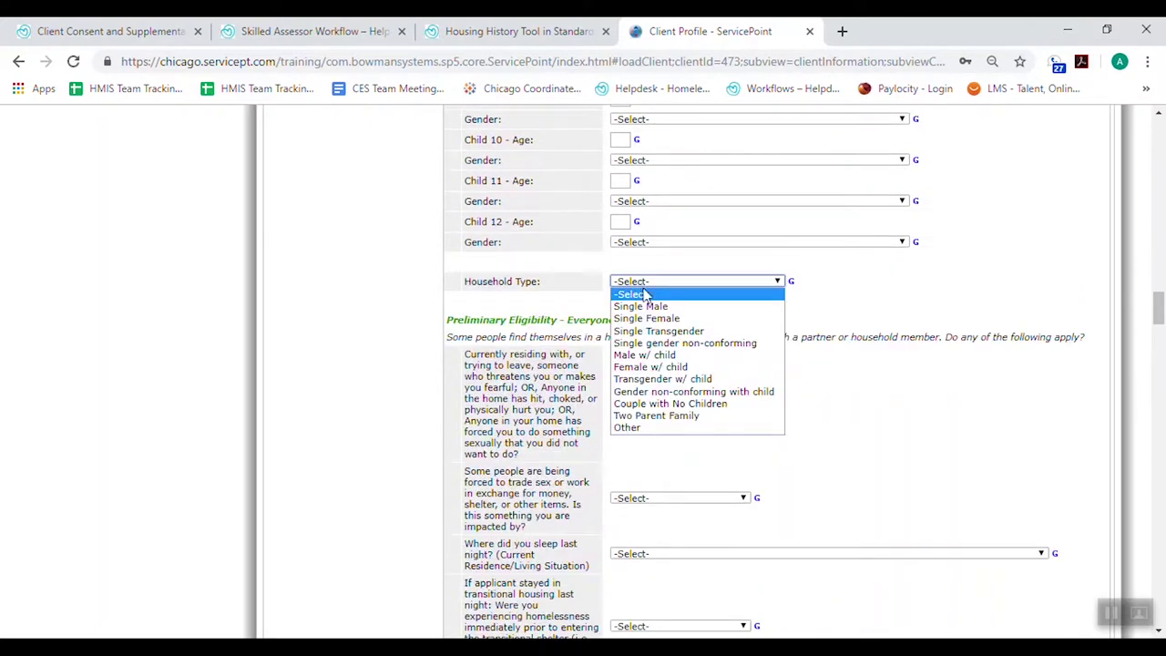
pyautogui.click(662, 366)
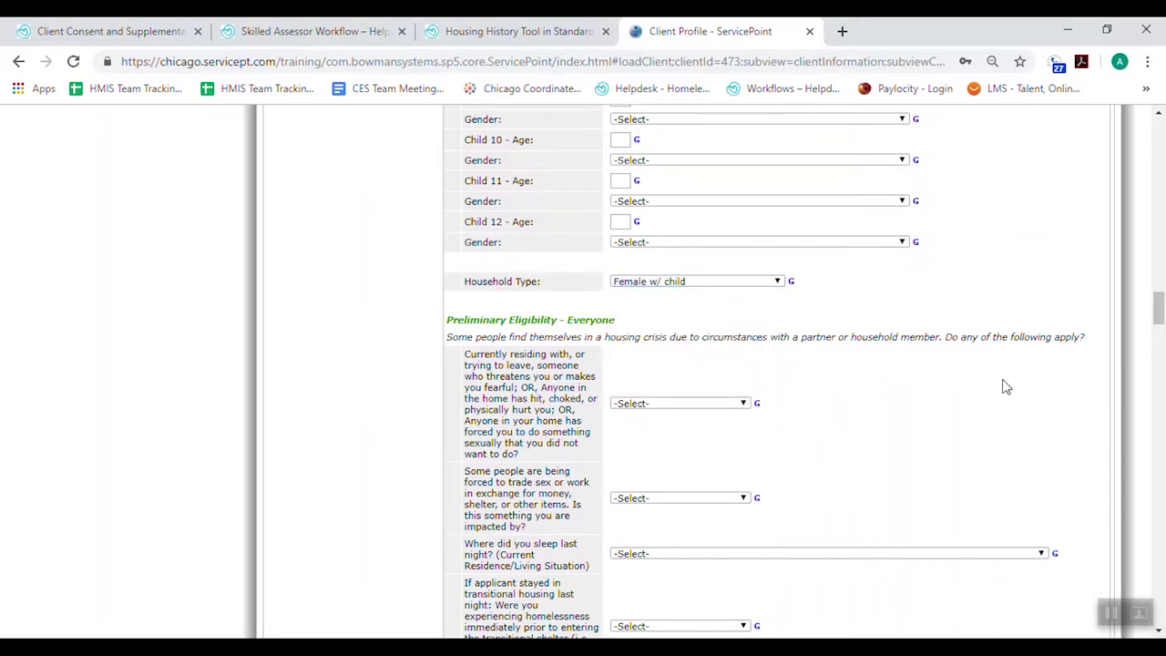
pyautogui.scroll(-3, 1006, 387)
pyautogui.scroll(-4, 945, 403)
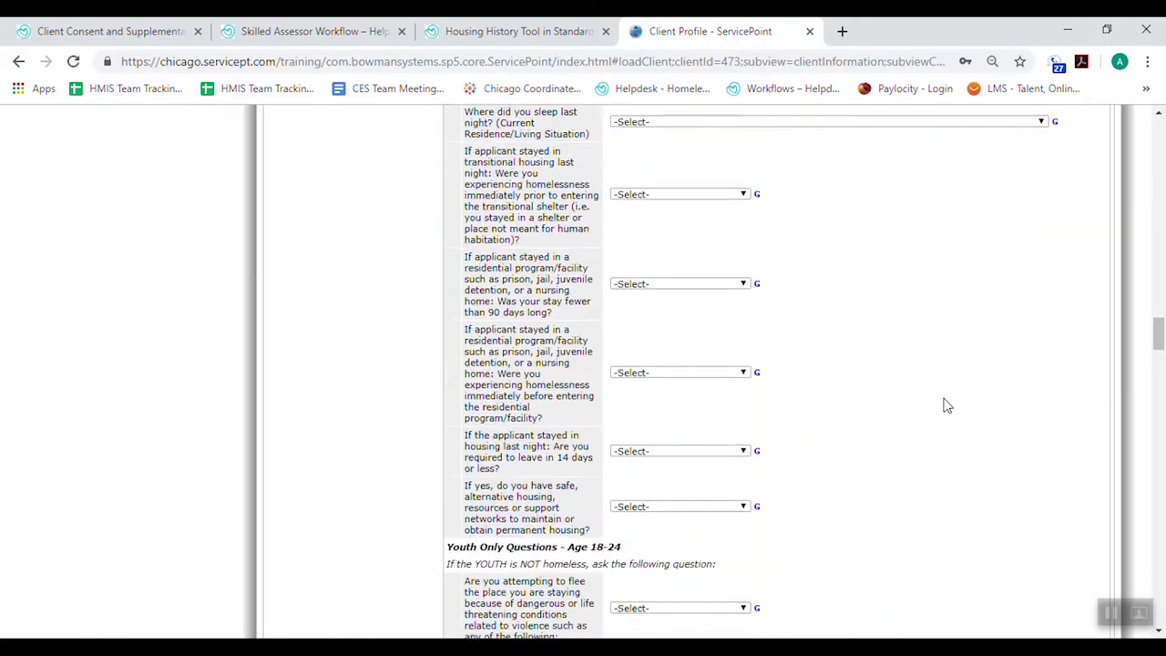
pyautogui.scroll(-4, 944, 404)
pyautogui.scroll(-1, 945, 404)
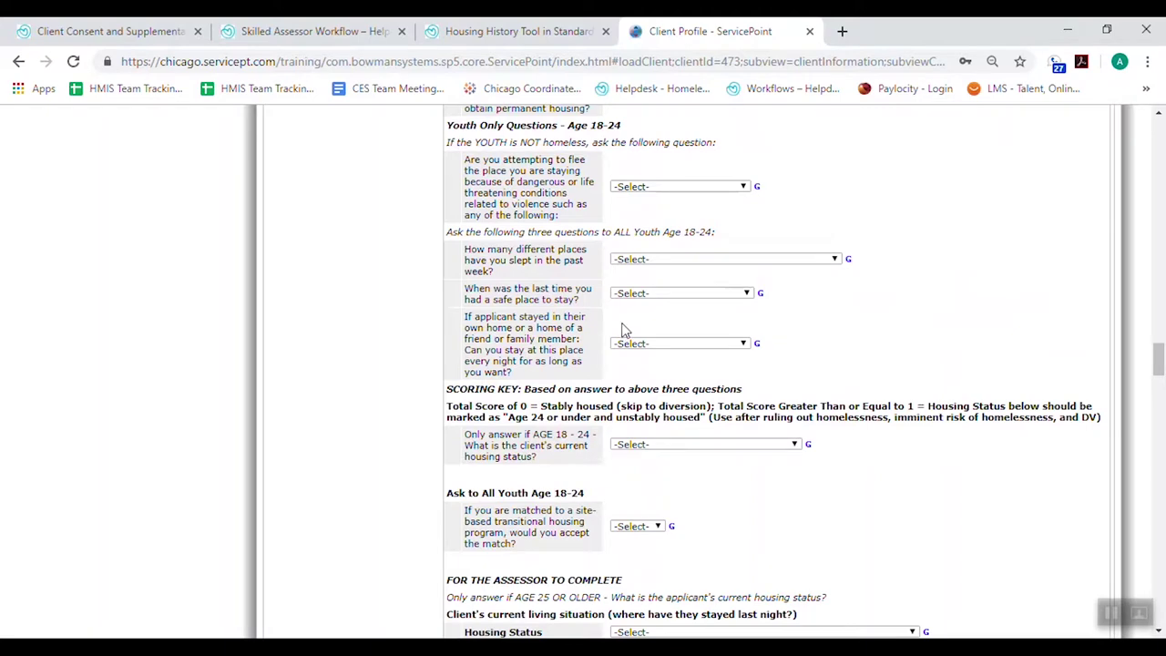
pyautogui.scroll(-2, 952, 343)
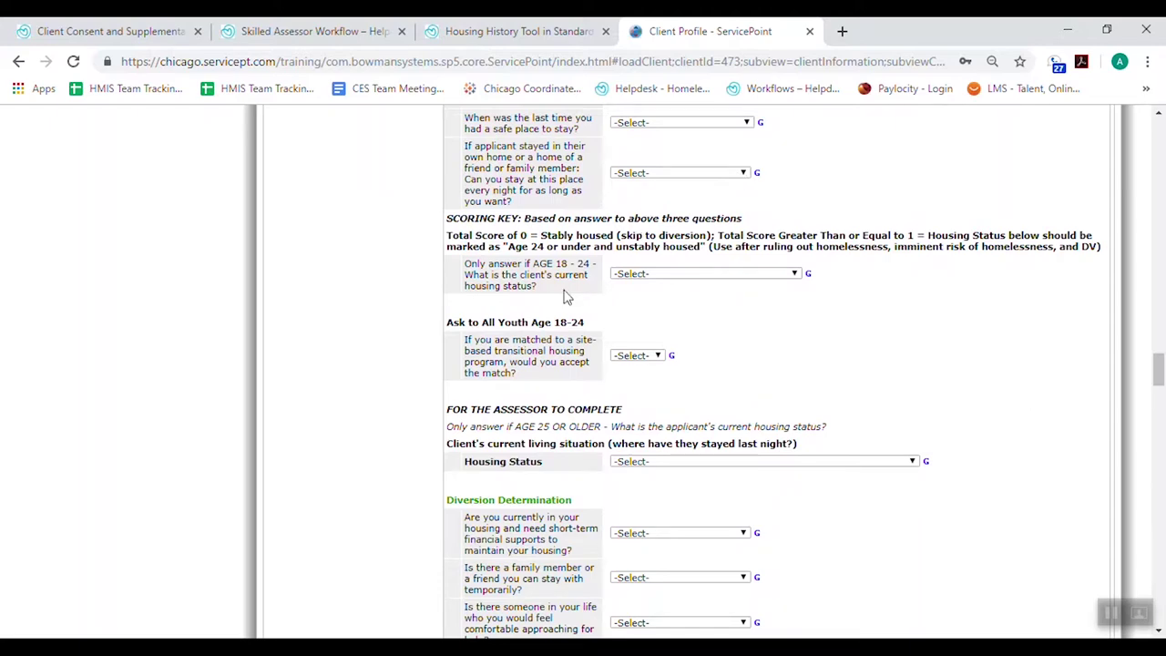
pyautogui.scroll(-1, 905, 318)
pyautogui.scroll(-2, 905, 318)
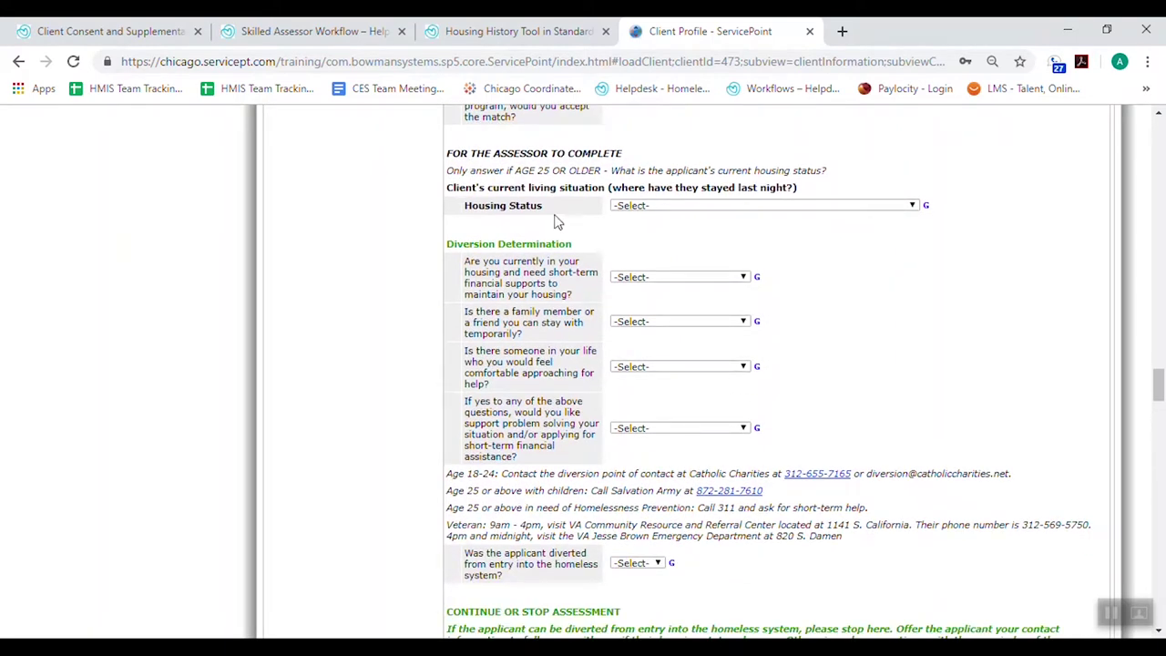
pyautogui.click(658, 208)
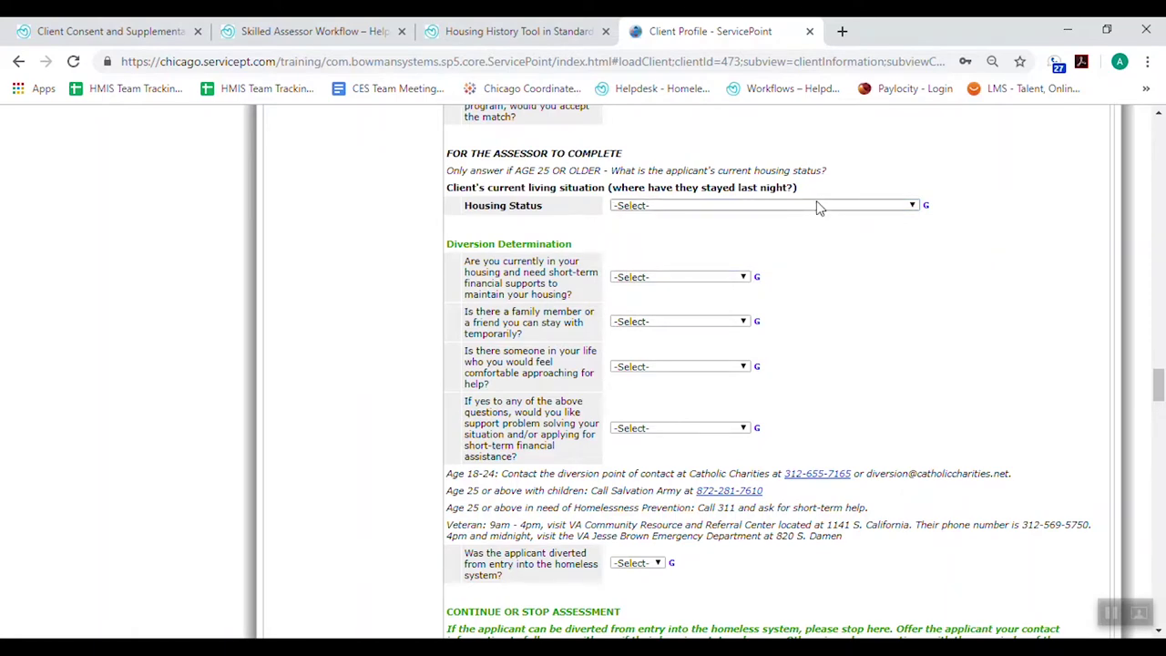
pyautogui.scroll(-1, 981, 304)
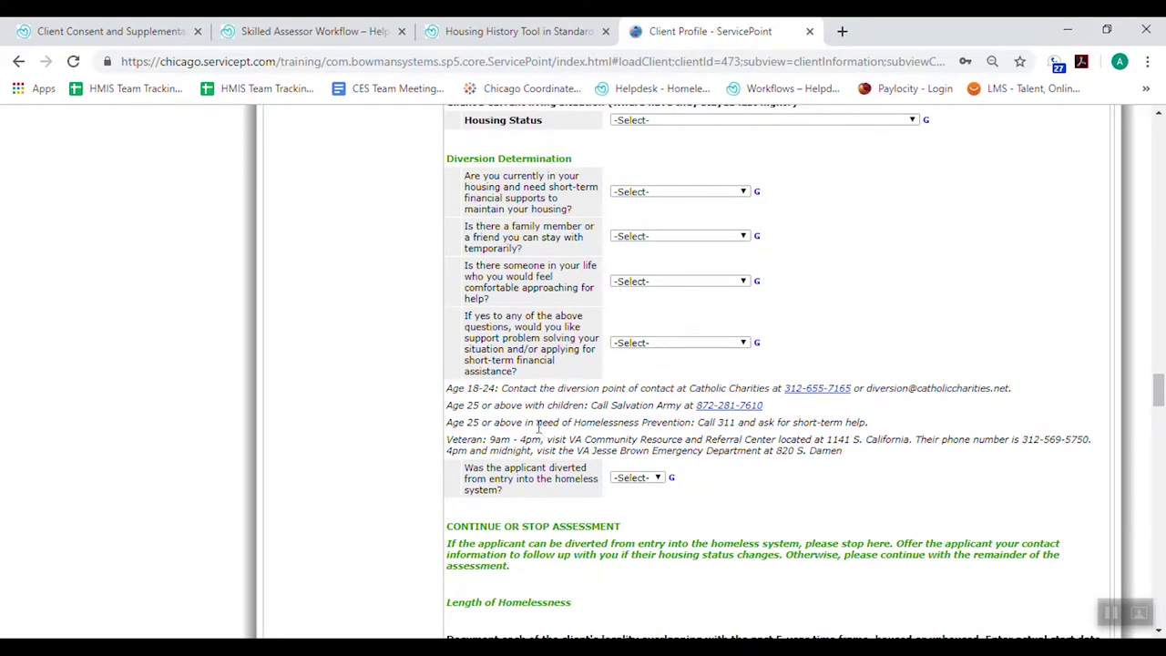
pyautogui.scroll(-1, 539, 427)
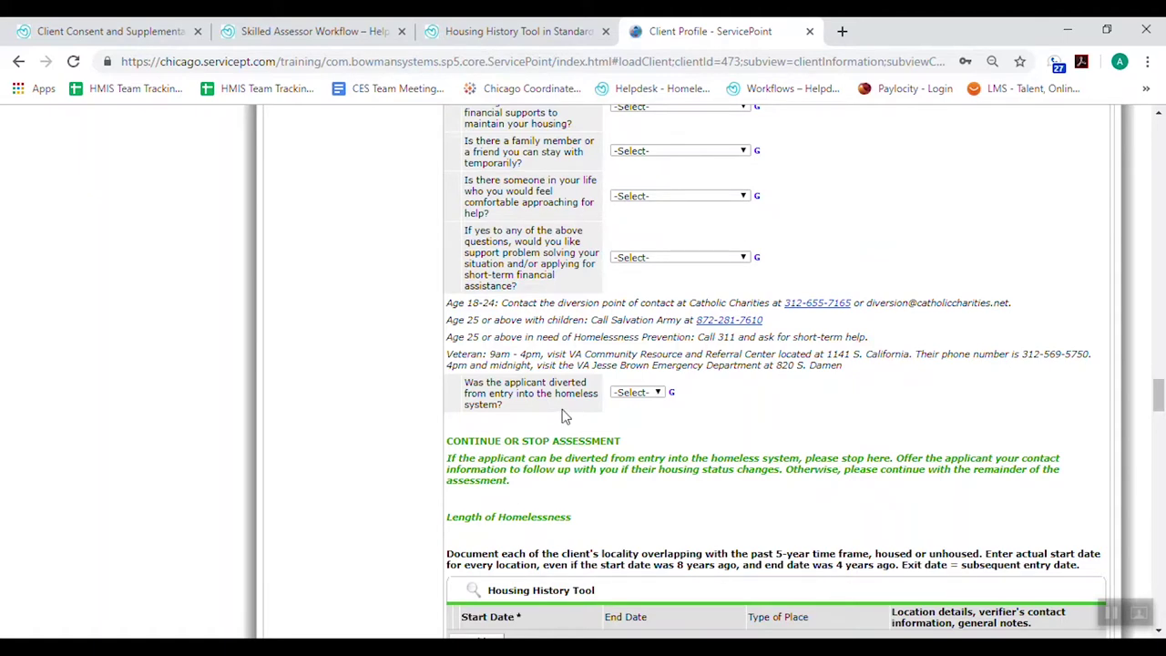
pyautogui.scroll(-2, 562, 416)
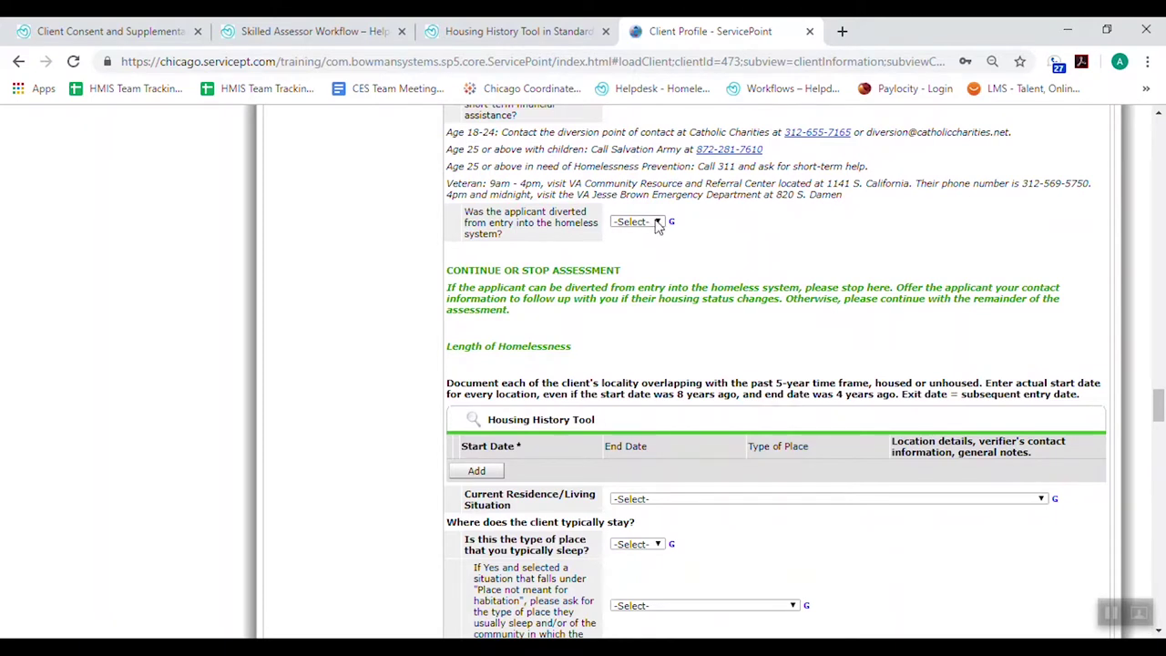
pyautogui.click(657, 224)
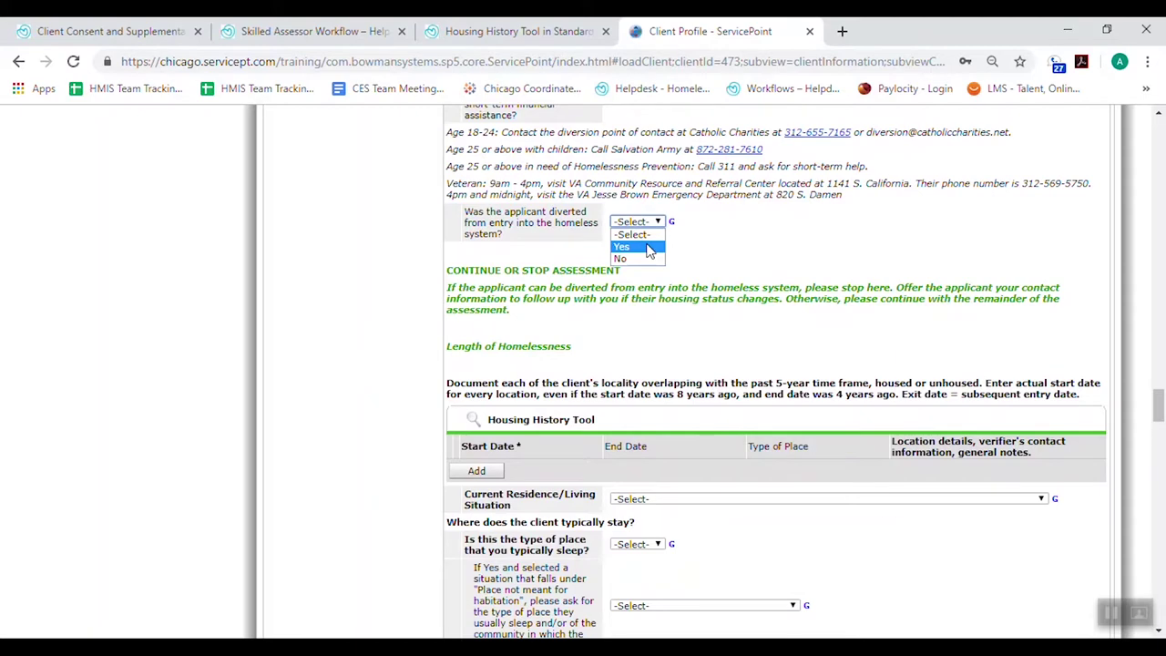
pyautogui.click(720, 237)
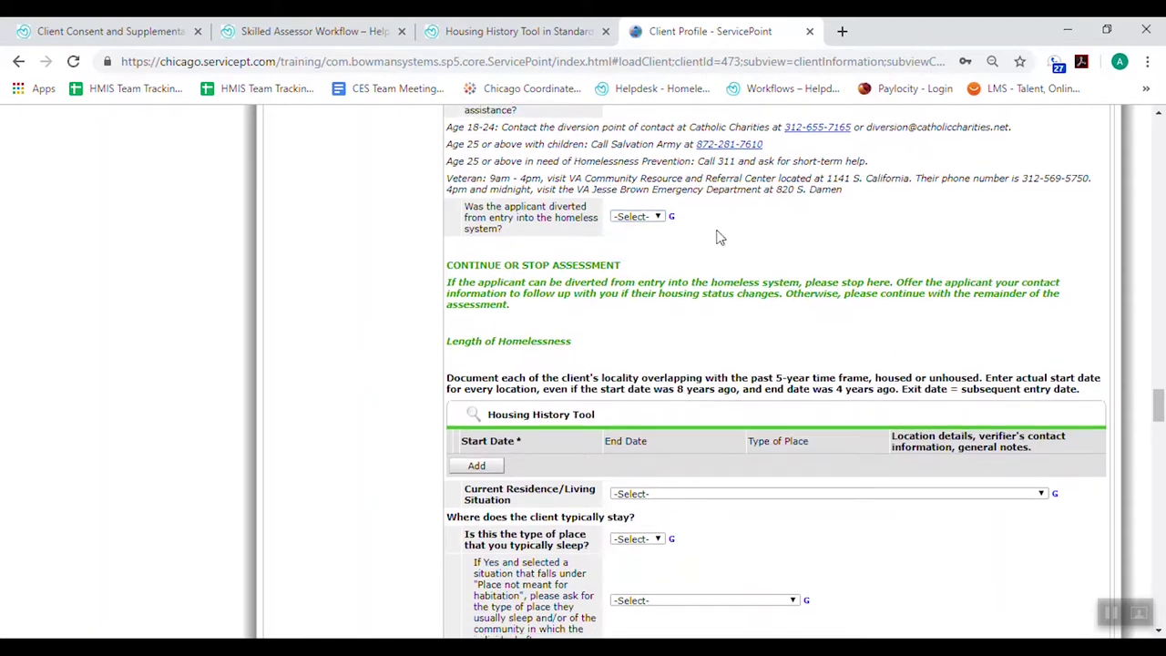
pyautogui.scroll(-1, 719, 237)
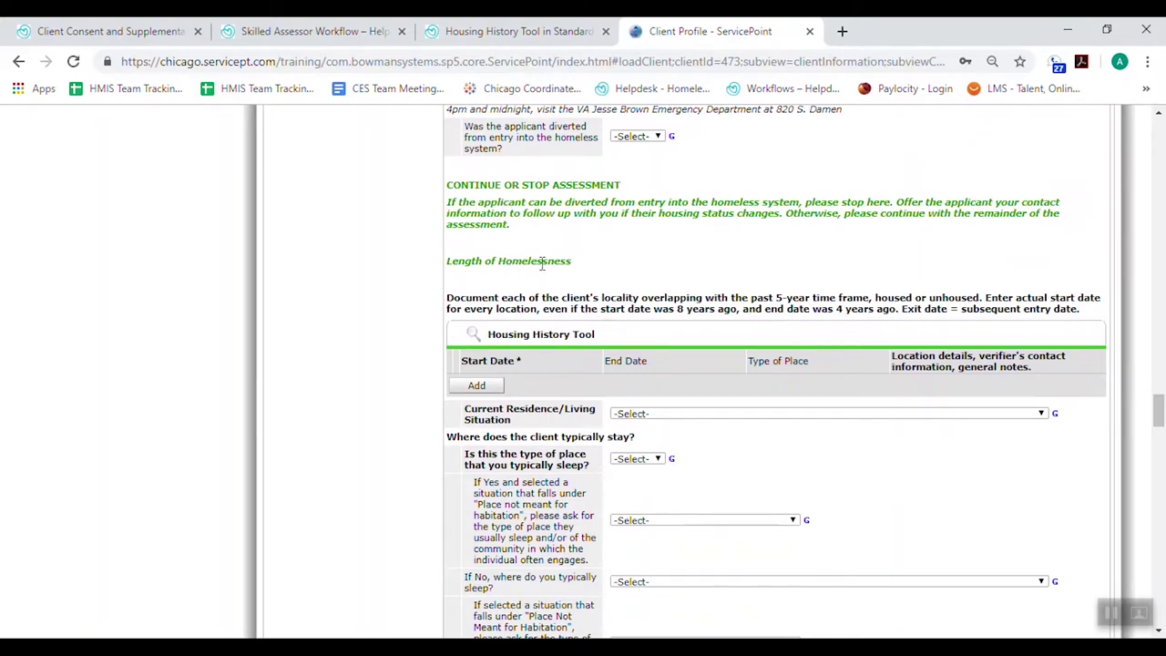
pyautogui.scroll(-1, 546, 264)
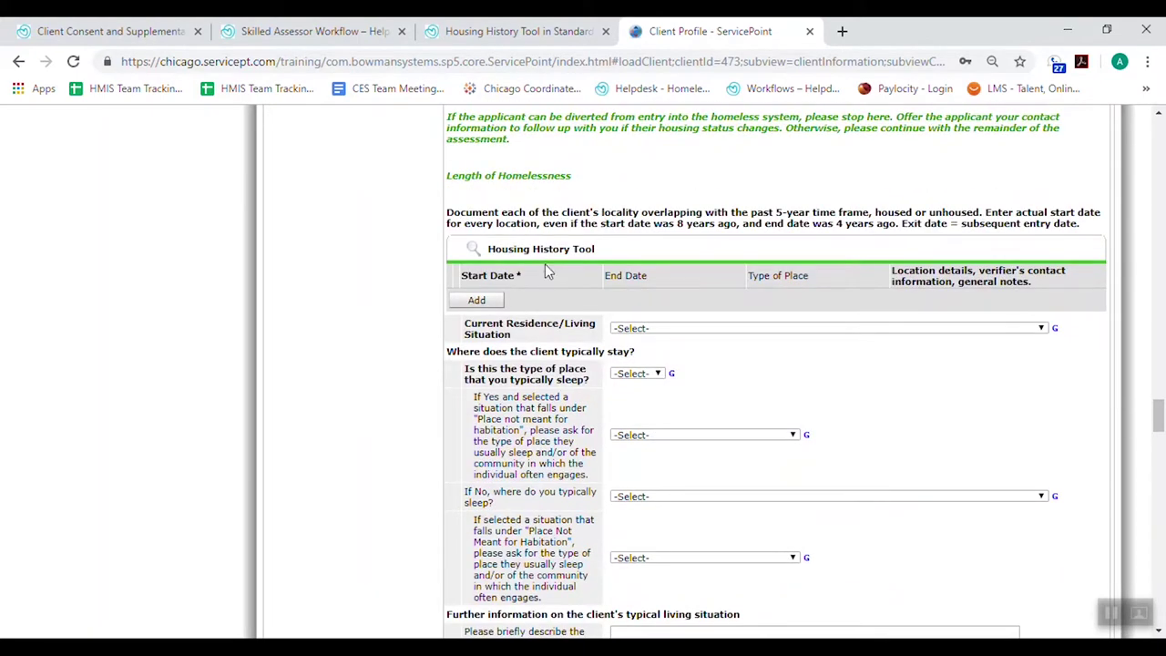
pyautogui.scroll(-1, 547, 271)
pyautogui.scroll(1, 546, 270)
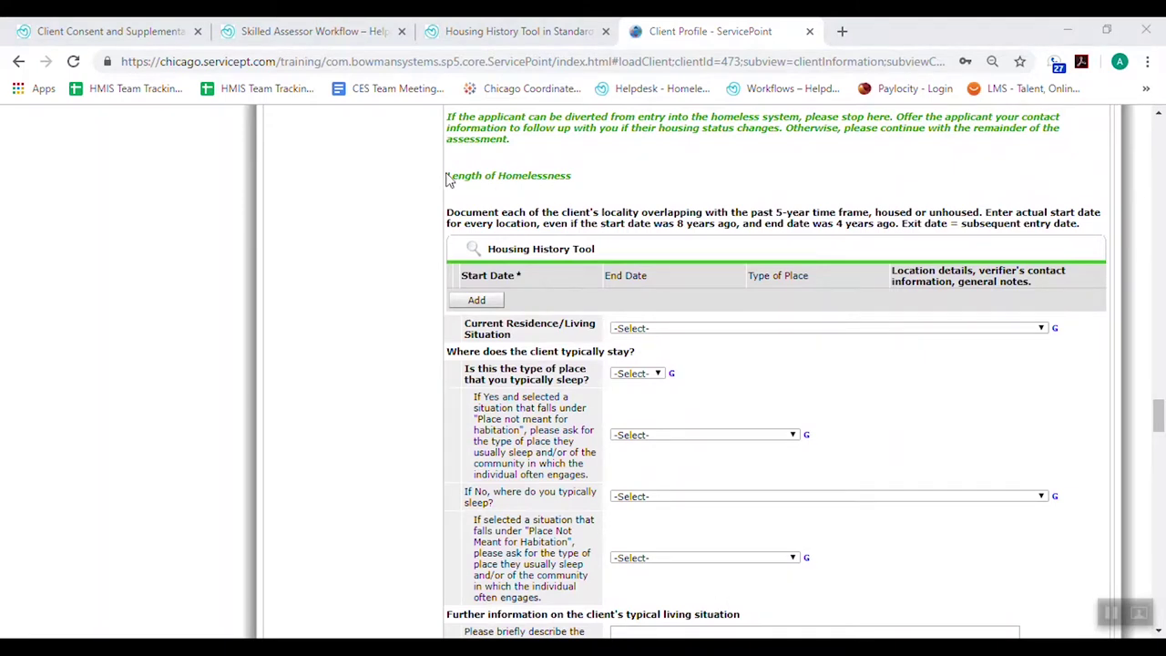
pyautogui.moveTo(446, 179); pyautogui.dragTo(572, 182)
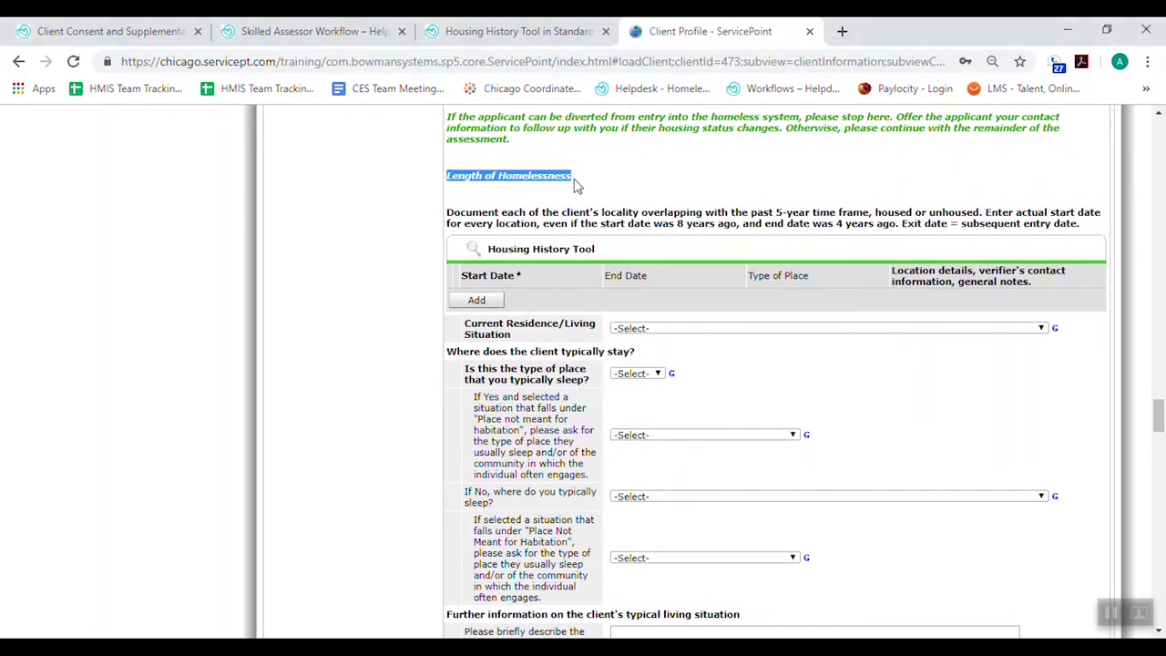
pyautogui.click(606, 196)
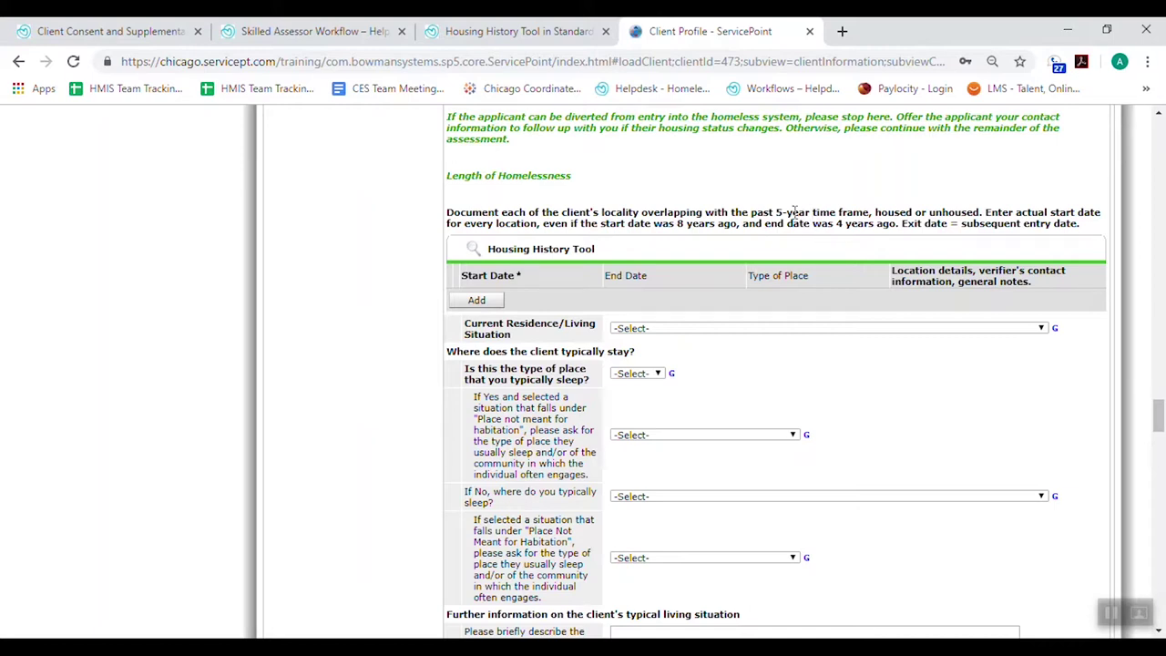
pyautogui.moveTo(763, 212); pyautogui.dragTo(808, 224)
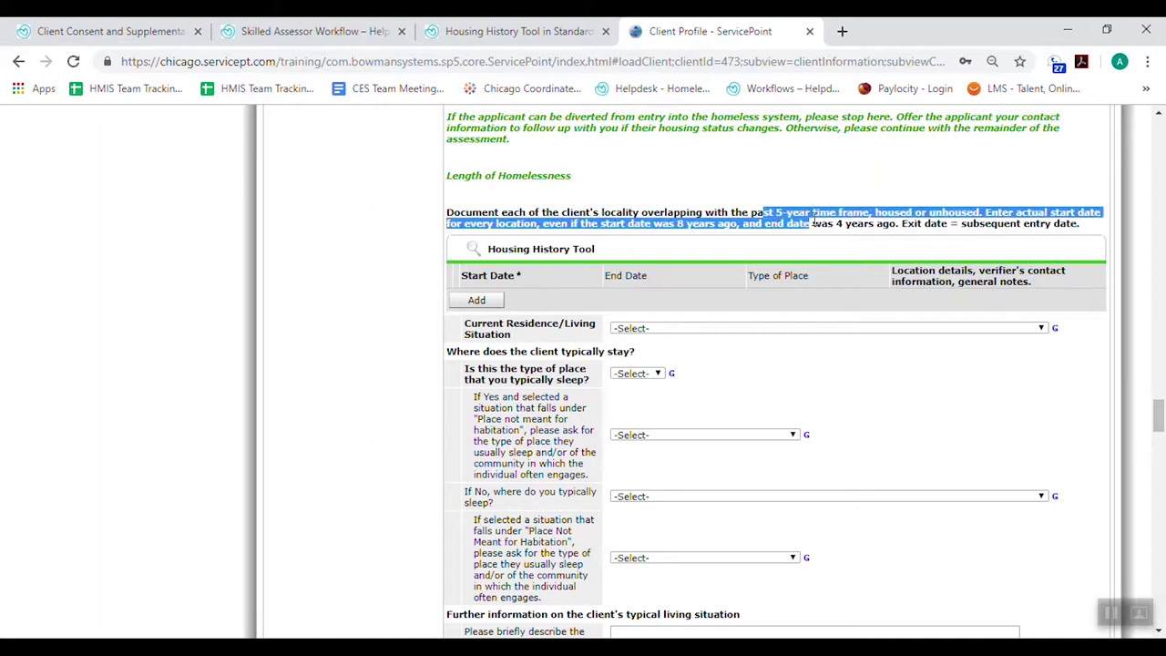
pyautogui.click(814, 219)
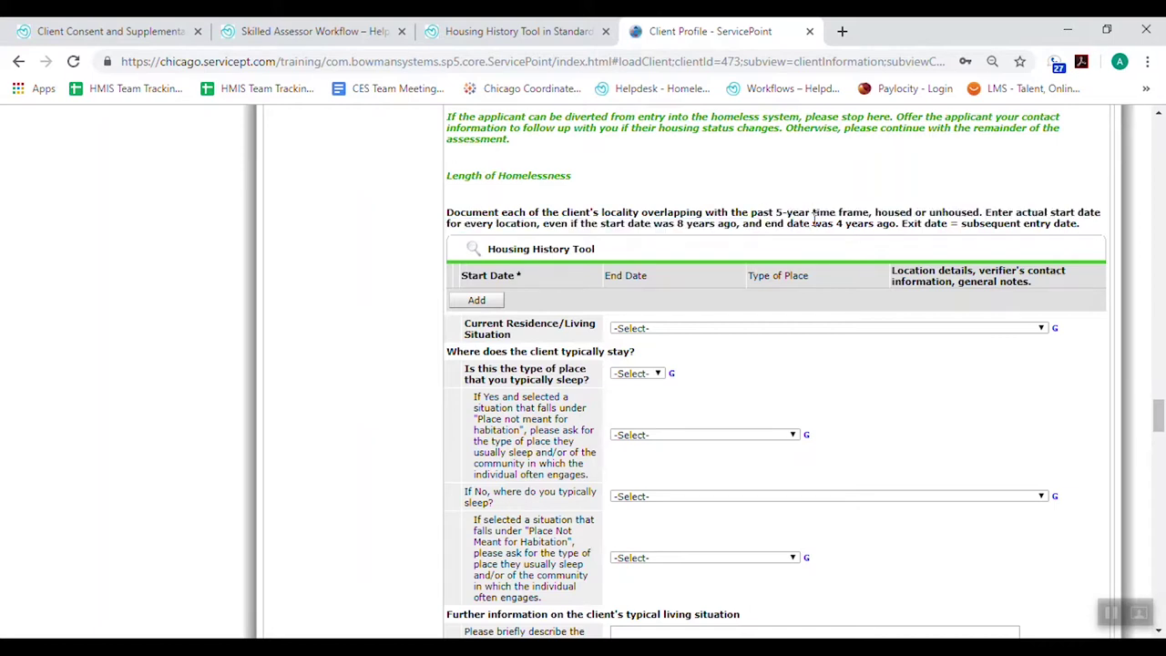
# Add a new housing history entry running from 07/01/2013 to 07/01/2019
pyautogui.click(477, 302)
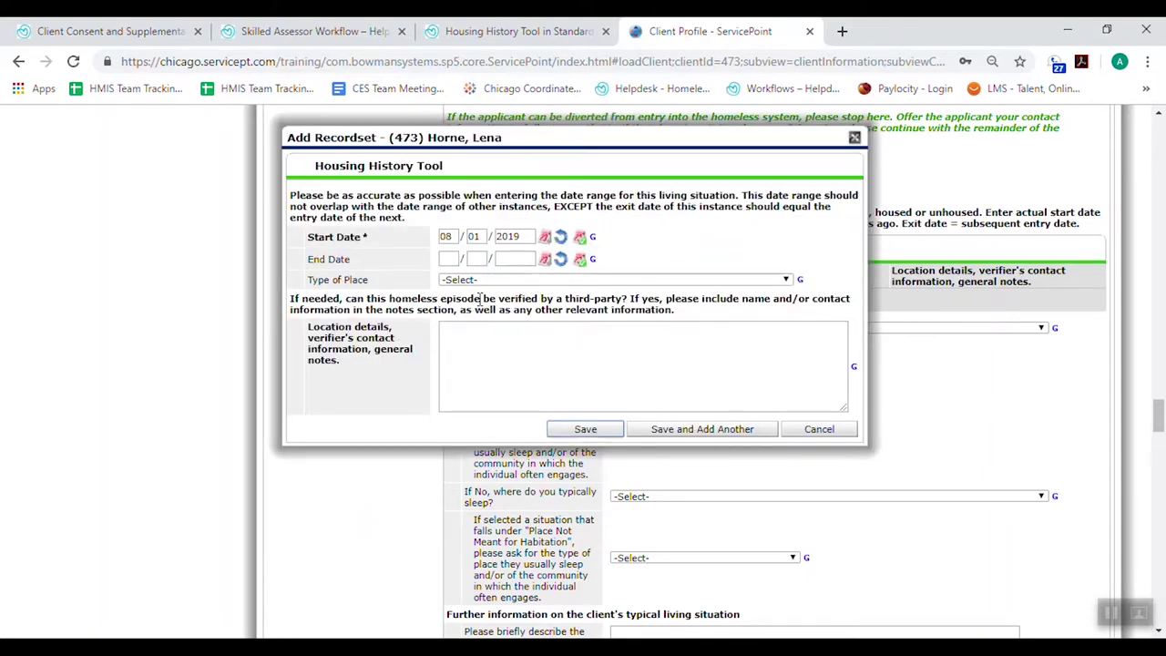
pyautogui.click(581, 238)
pyautogui.press('BackSpace')
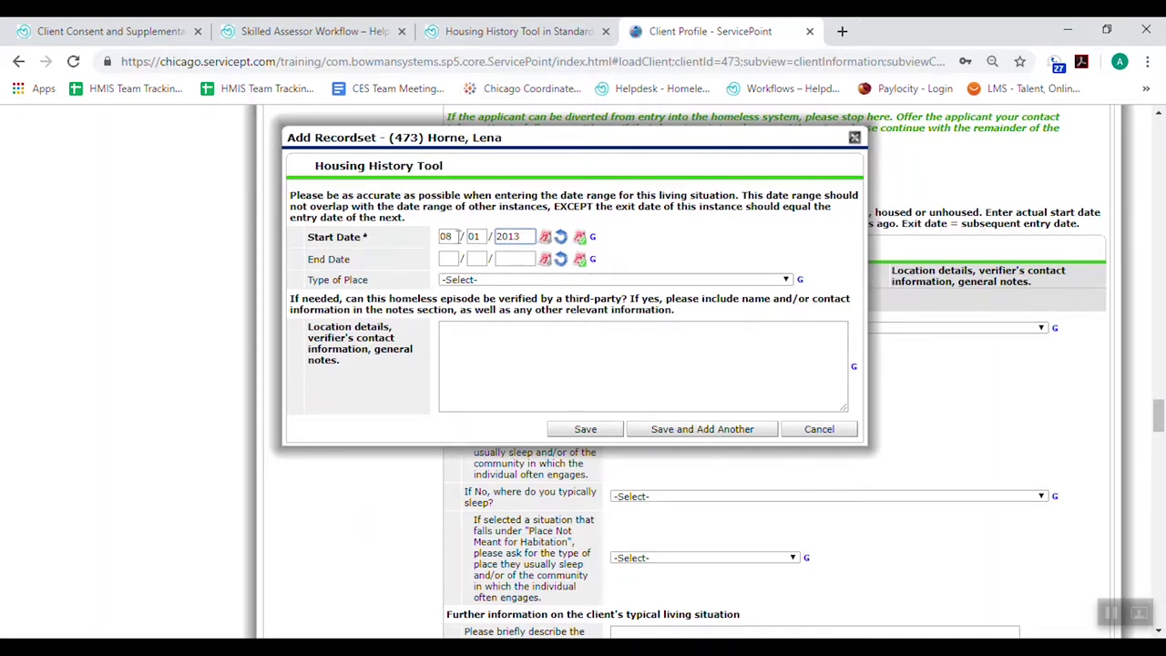
pyautogui.click(455, 236)
pyautogui.click(582, 259)
pyautogui.click(451, 259)
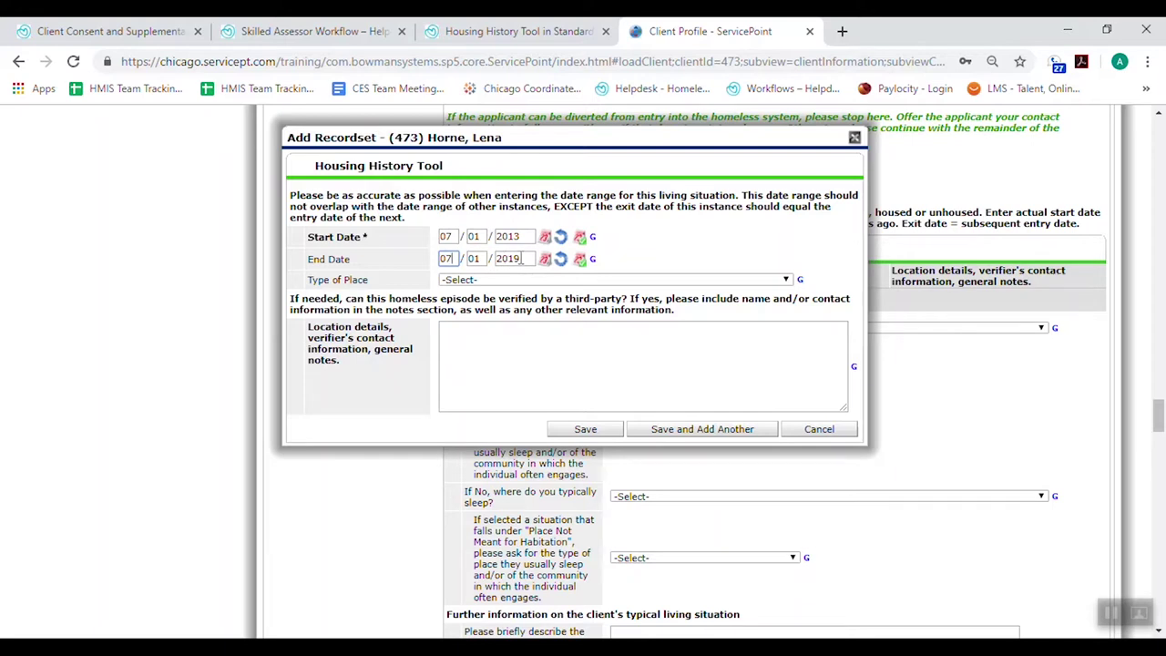
# Set the place type to Place unfit for habitation, noting 'Under lower Wacker drive, Chicago'
pyautogui.click(498, 282)
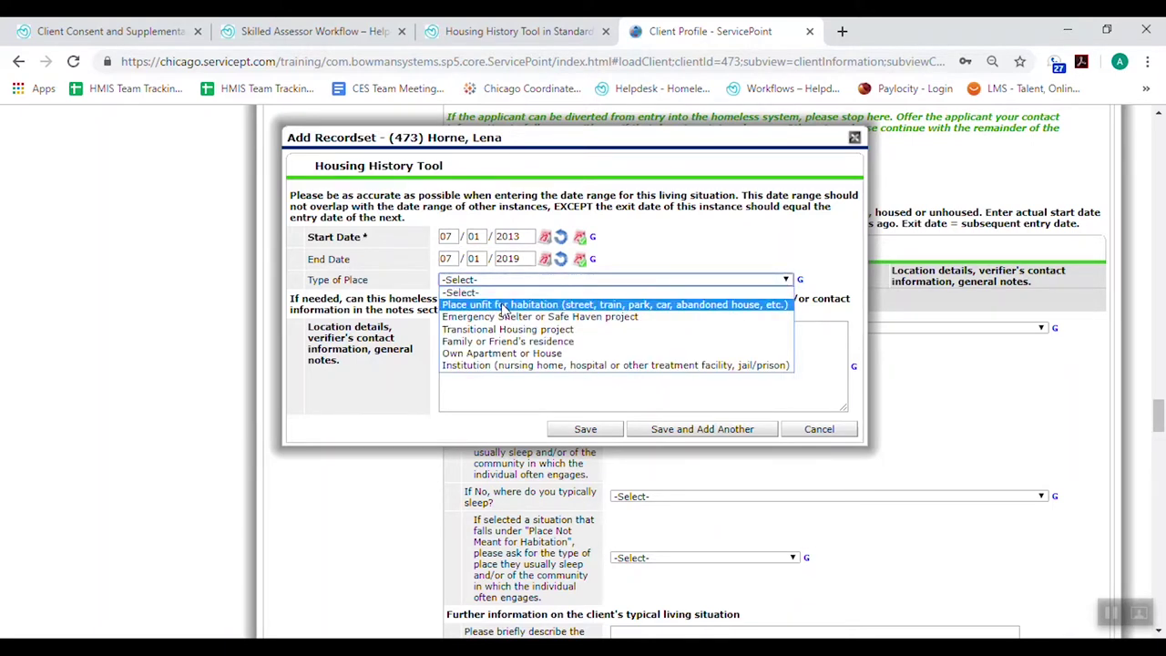
pyautogui.click(502, 306)
pyautogui.click(508, 346)
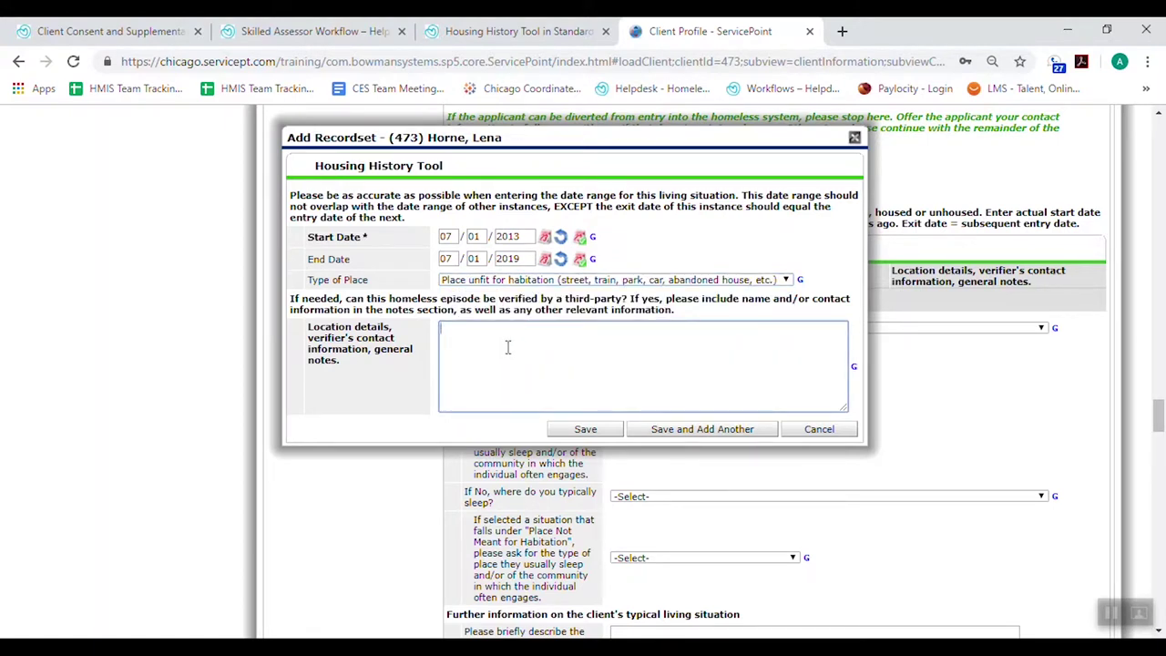
pyautogui.write('Under')
pyautogui.write(' lower W')
pyautogui.press('BackSpace')
pyautogui.write('lower Wacker drive, Chicago')
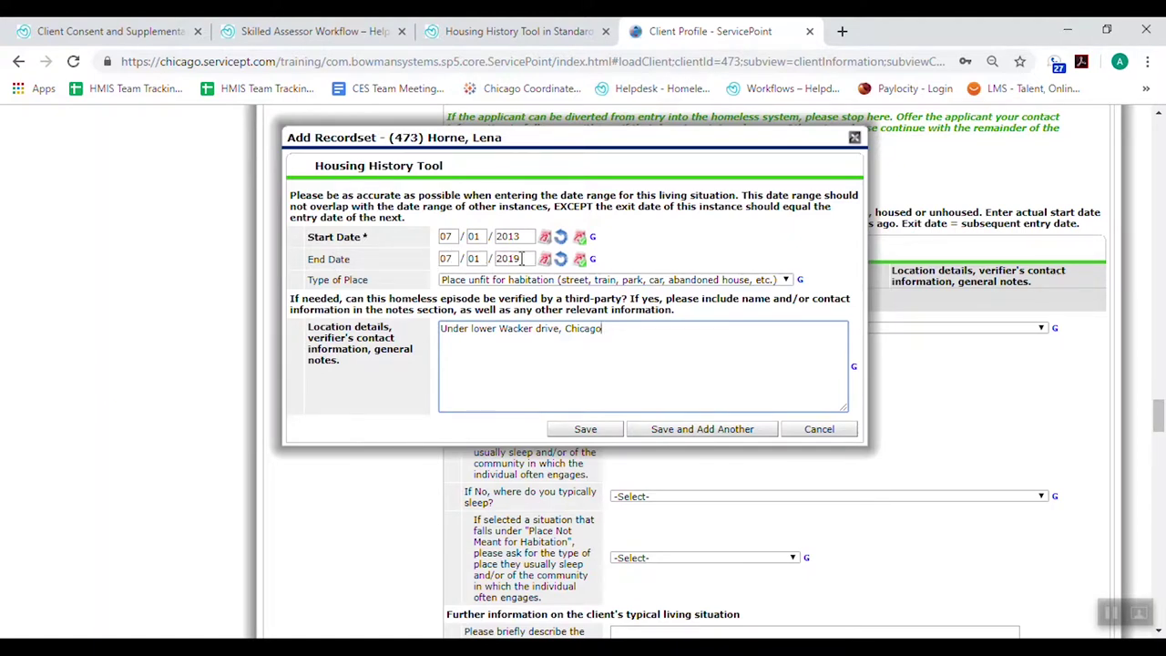
# Save the street entry, then save an Emergency Shelter or Safe Haven entry from 07/01/2019 noted PGM
pyautogui.click(737, 432)
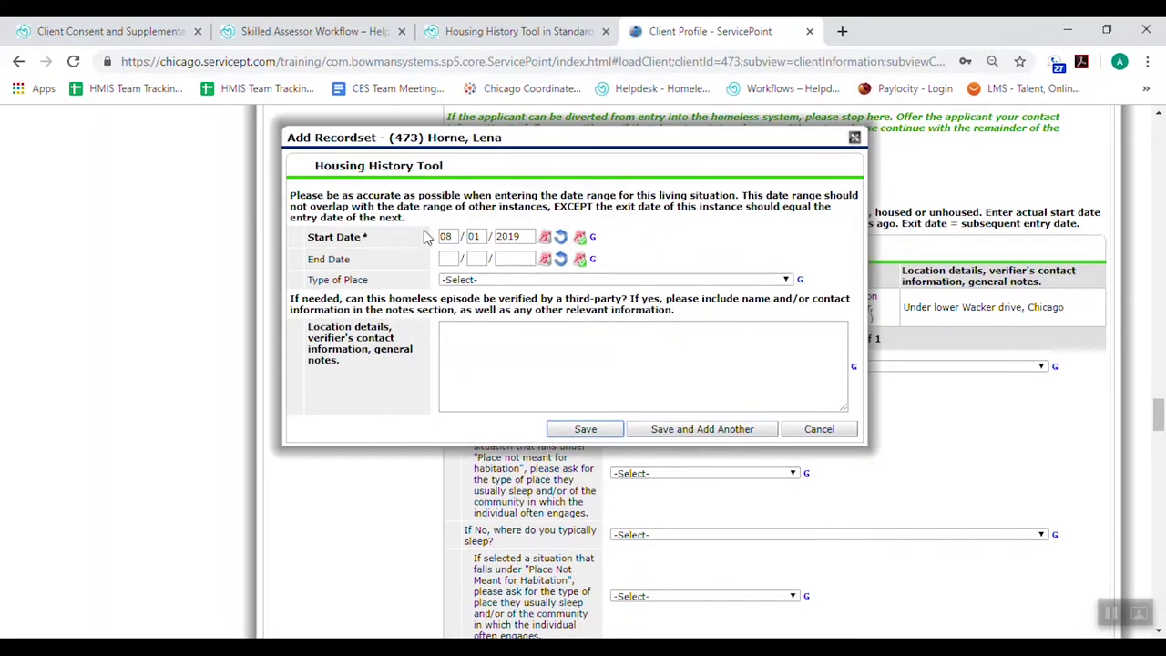
pyautogui.click(446, 235)
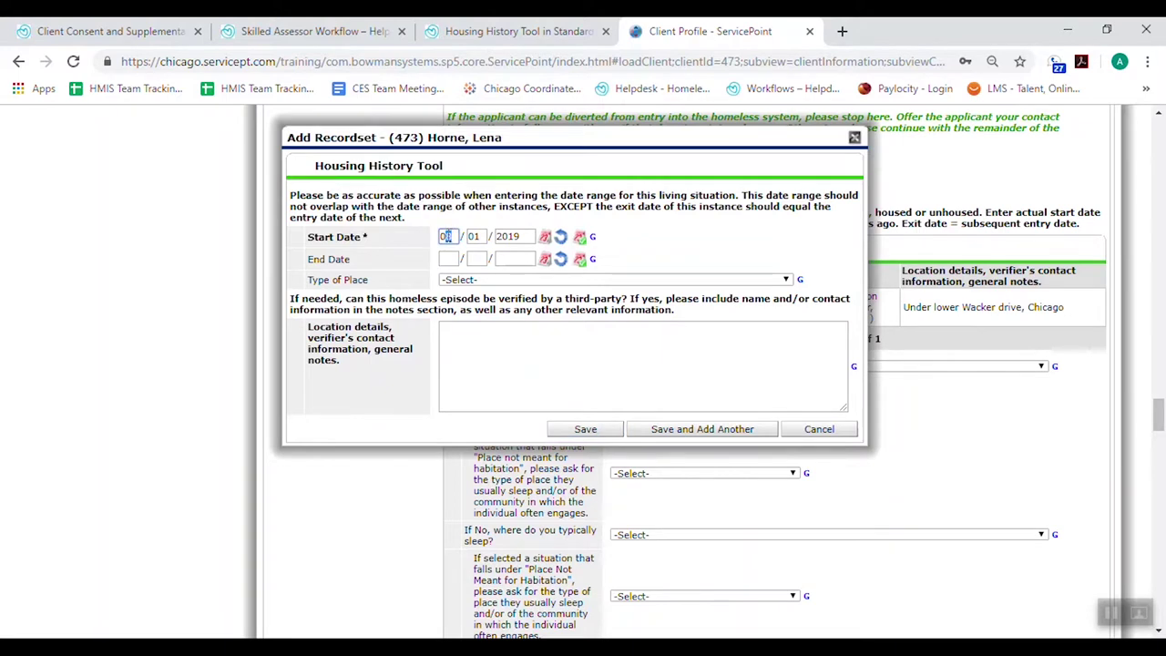
pyautogui.write('07')
pyautogui.click(522, 282)
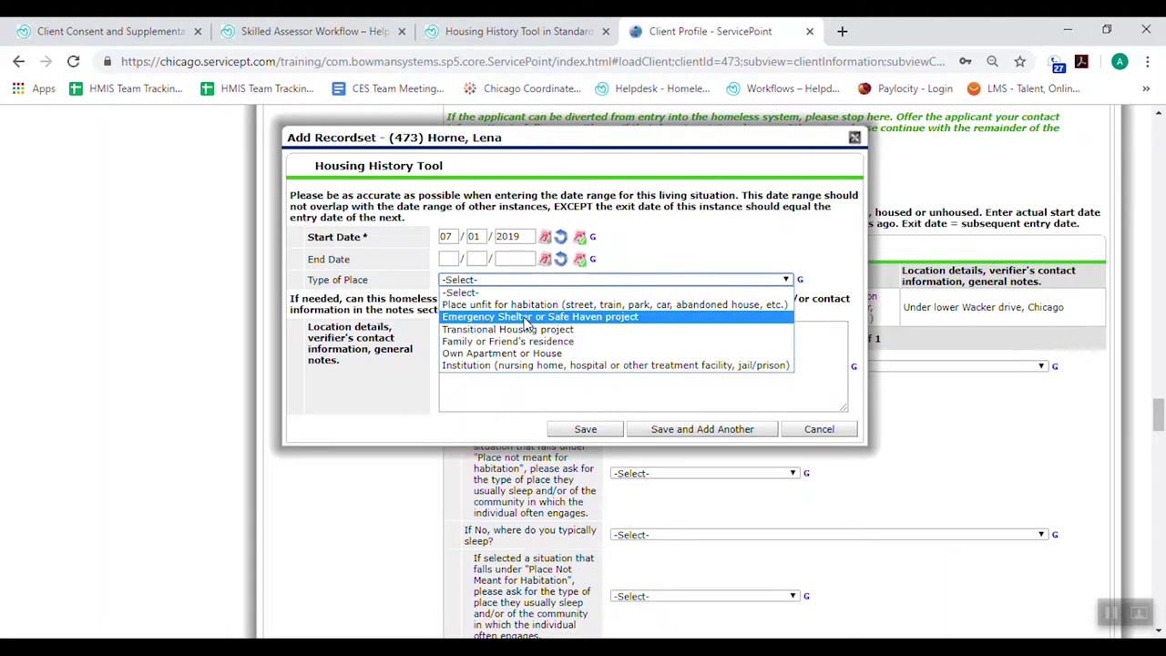
pyautogui.click(526, 318)
pyautogui.click(535, 365)
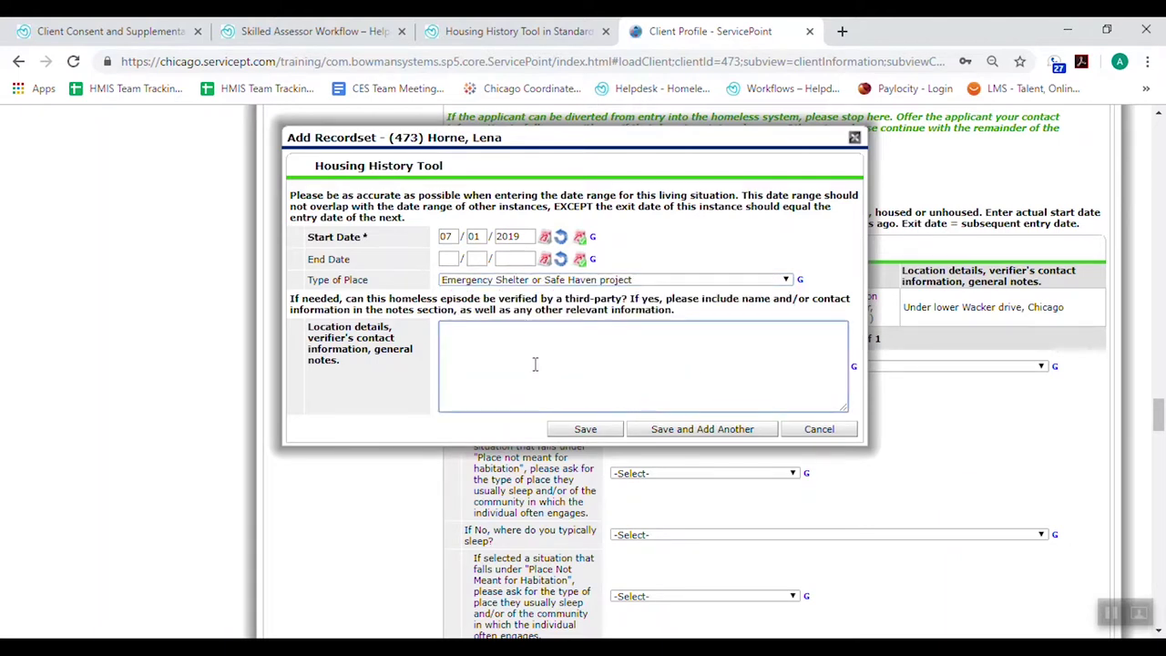
pyautogui.write('PGM')
pyautogui.click(585, 429)
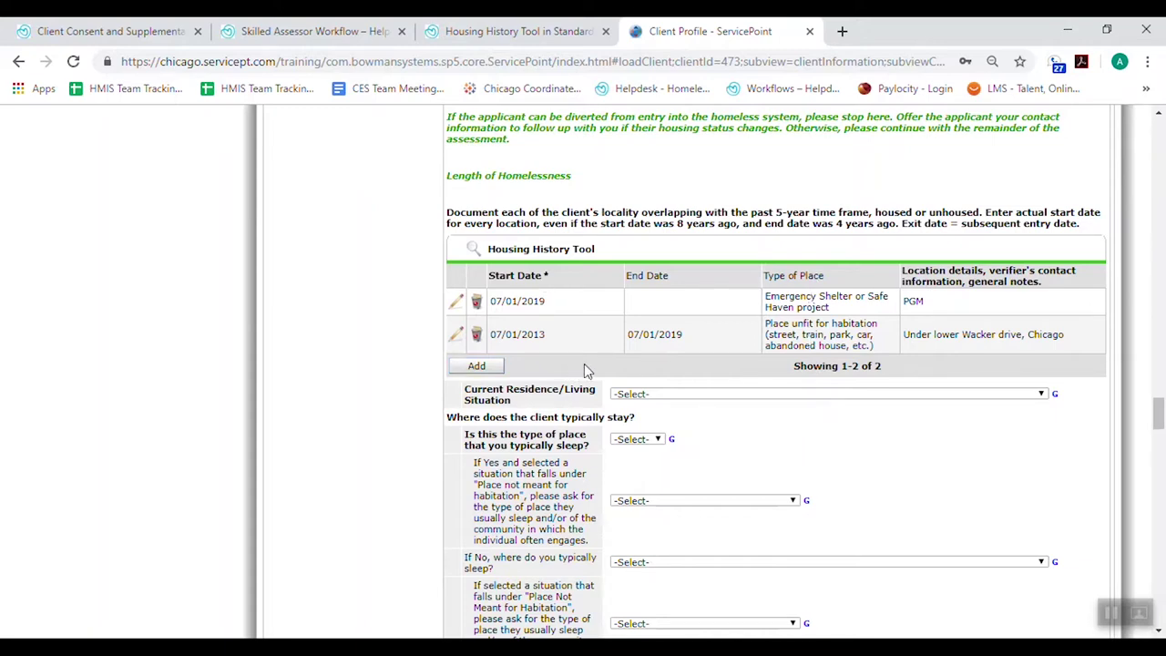
# Set current residence to emergency shelter and answer Yes to typically sleeping there
pyautogui.scroll(-2, 1040, 447)
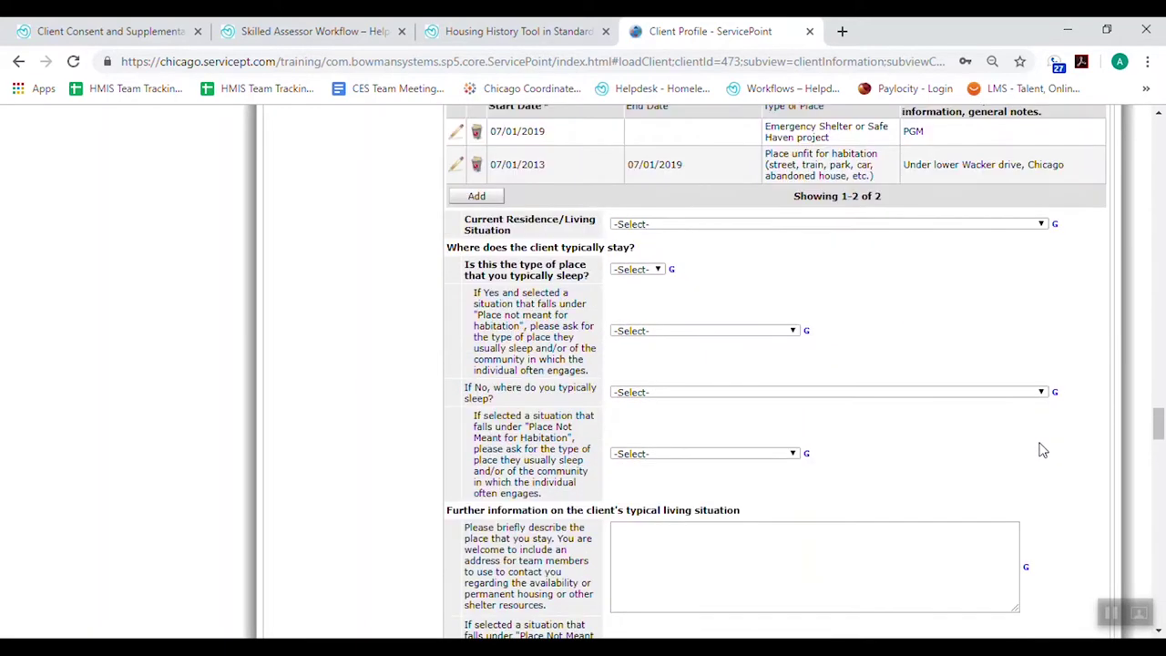
pyautogui.moveTo(510, 228)
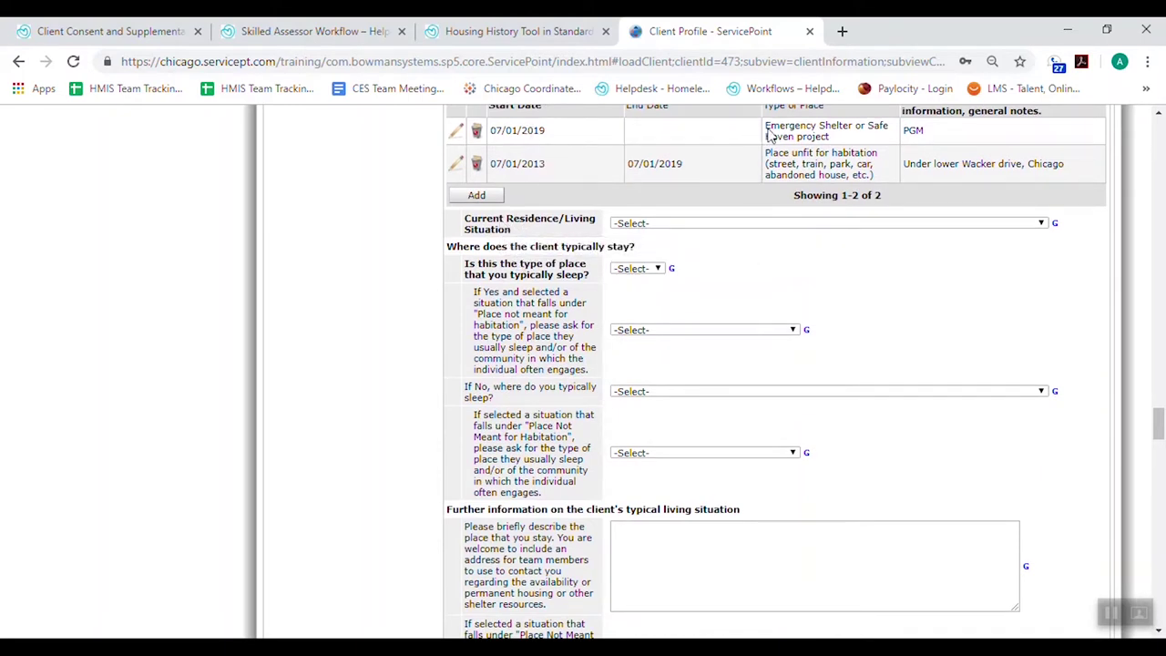
pyautogui.click(675, 225)
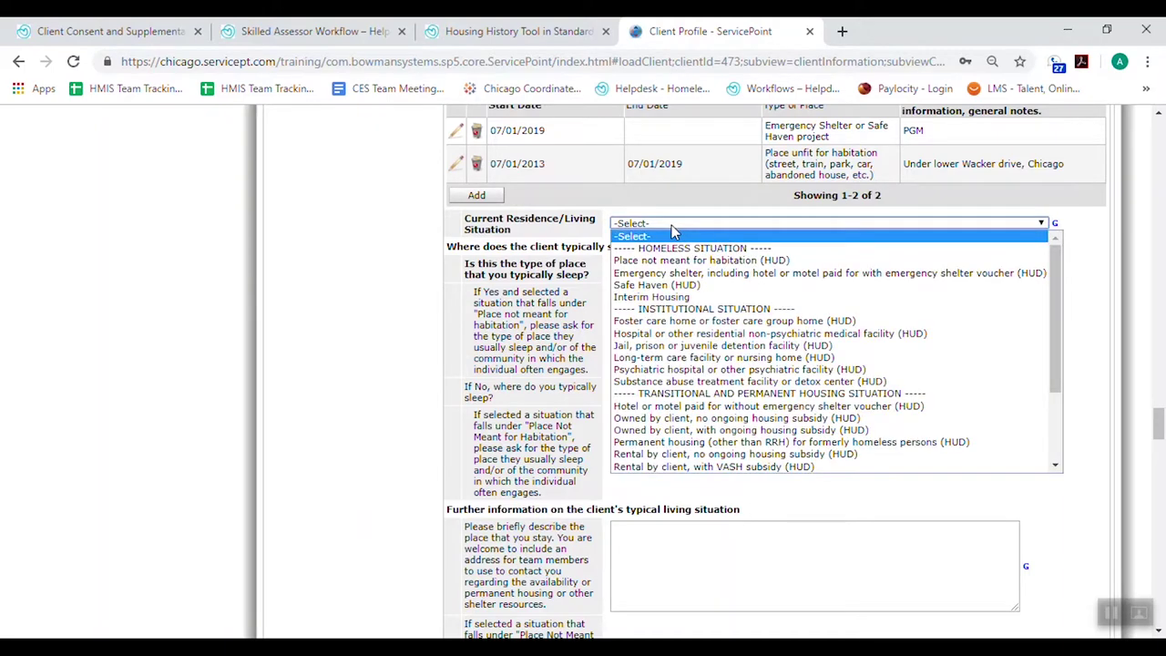
pyautogui.click(681, 274)
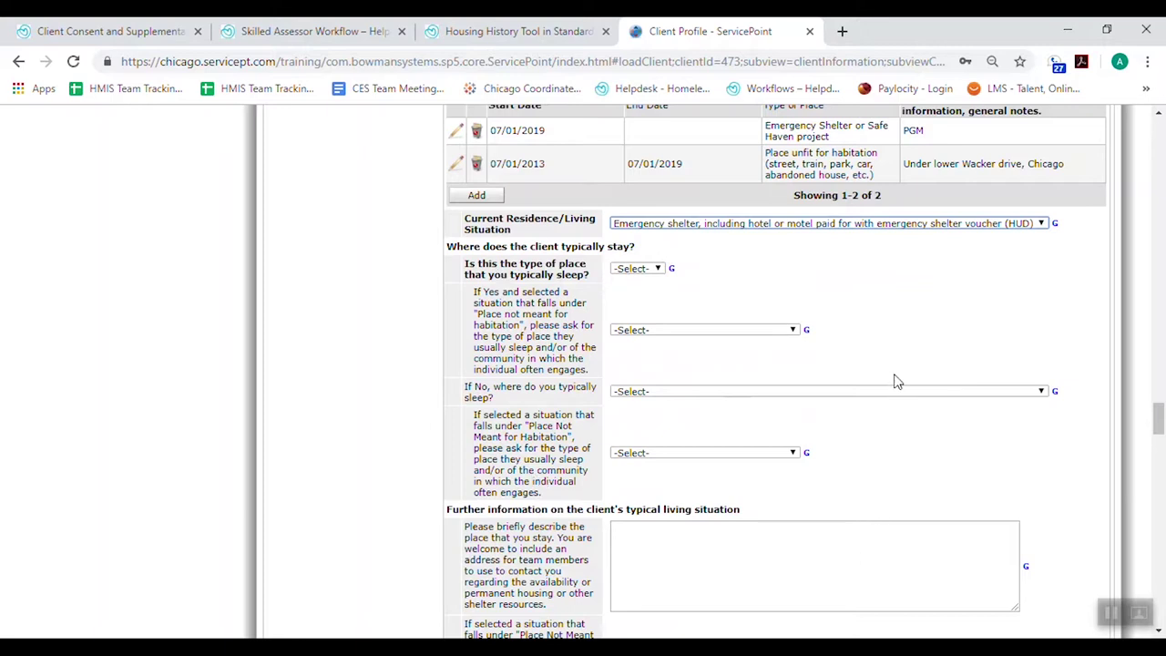
pyautogui.click(641, 275)
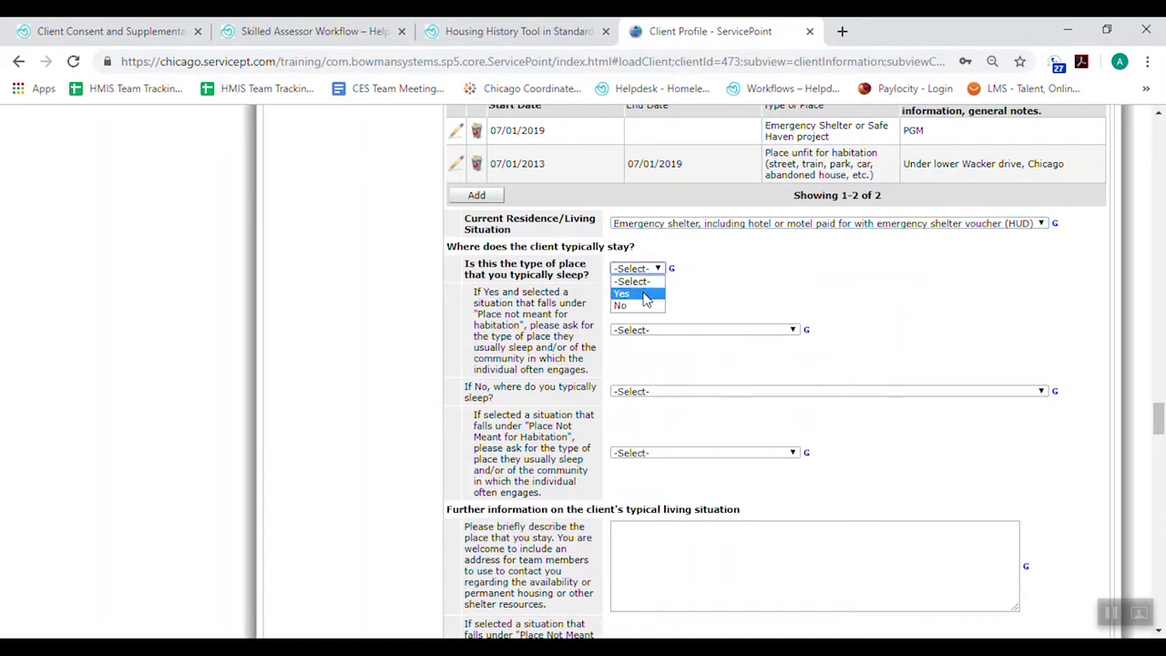
pyautogui.click(645, 295)
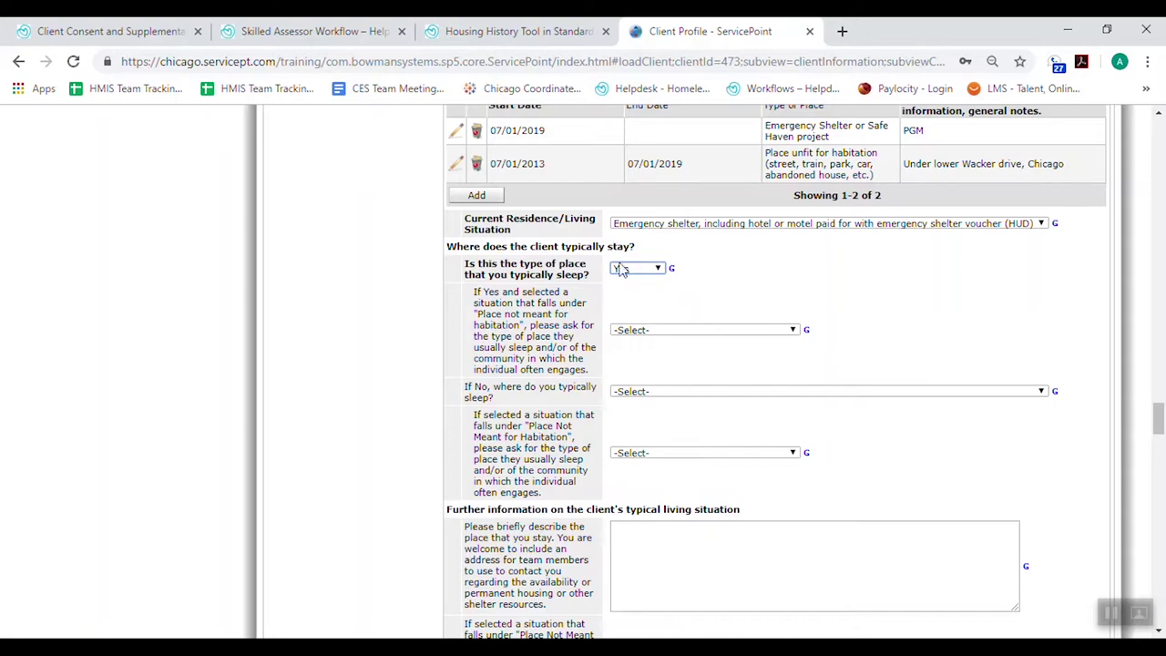
pyautogui.scroll(-1, 950, 318)
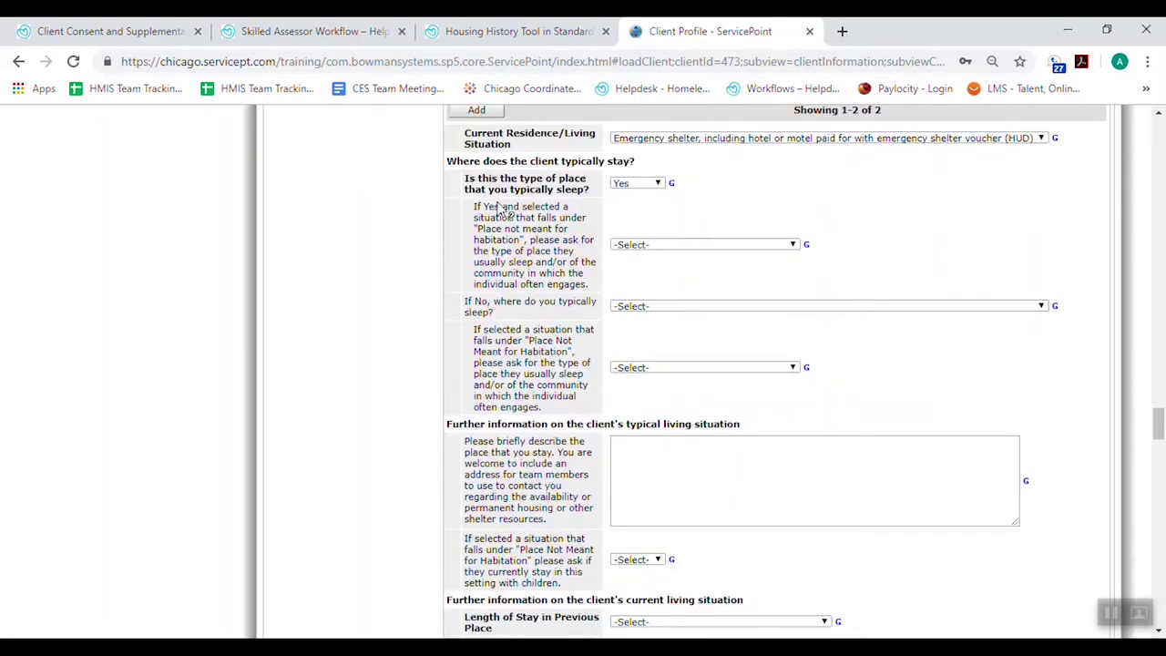
pyautogui.moveTo(547, 223)
pyautogui.scroll(-2, 859, 344)
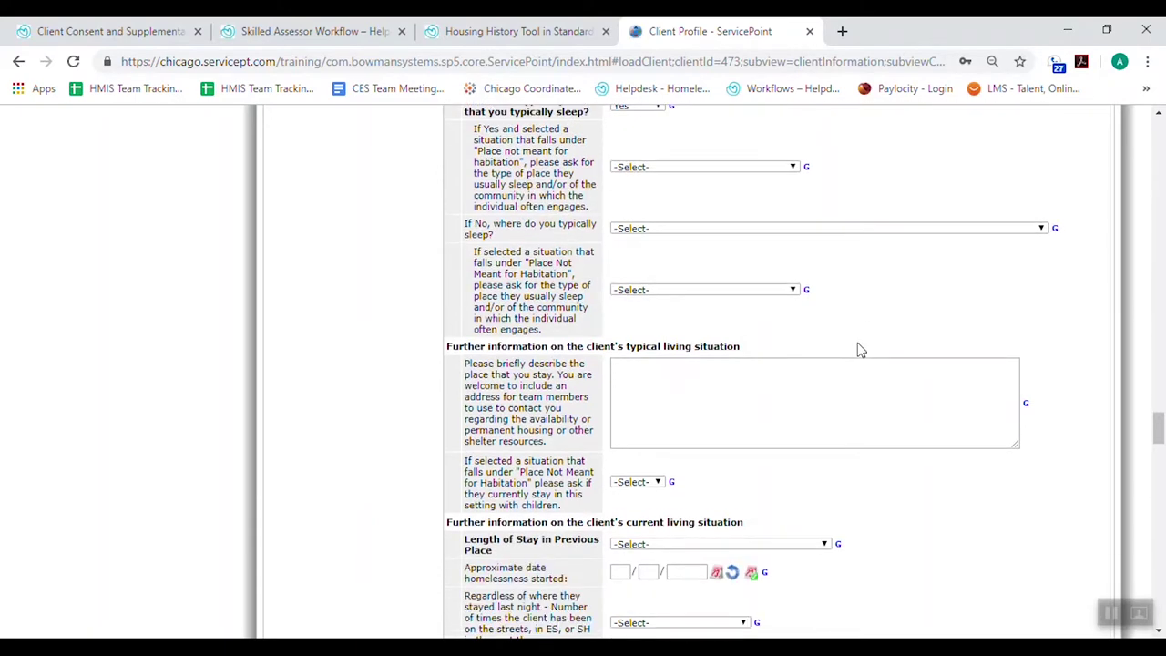
pyautogui.click(742, 326)
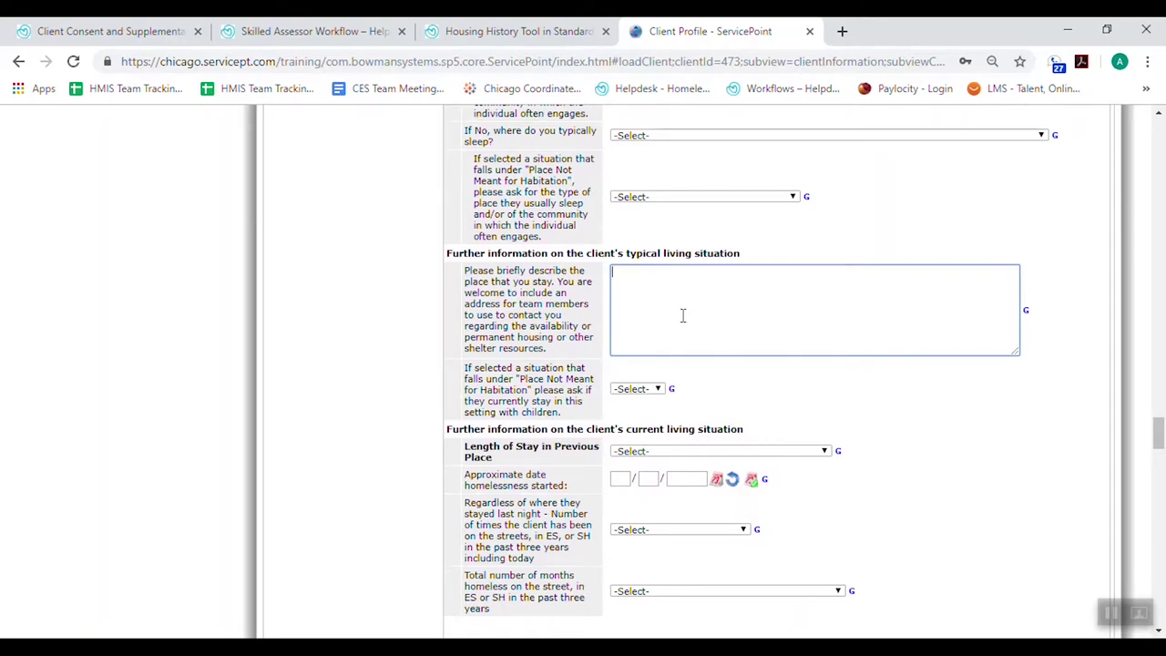
# Leave the place description blank and set Length of Stay to One month or more, but less than 90 days
pyautogui.scroll(3, 682, 300)
pyautogui.scroll(-1, 920, 274)
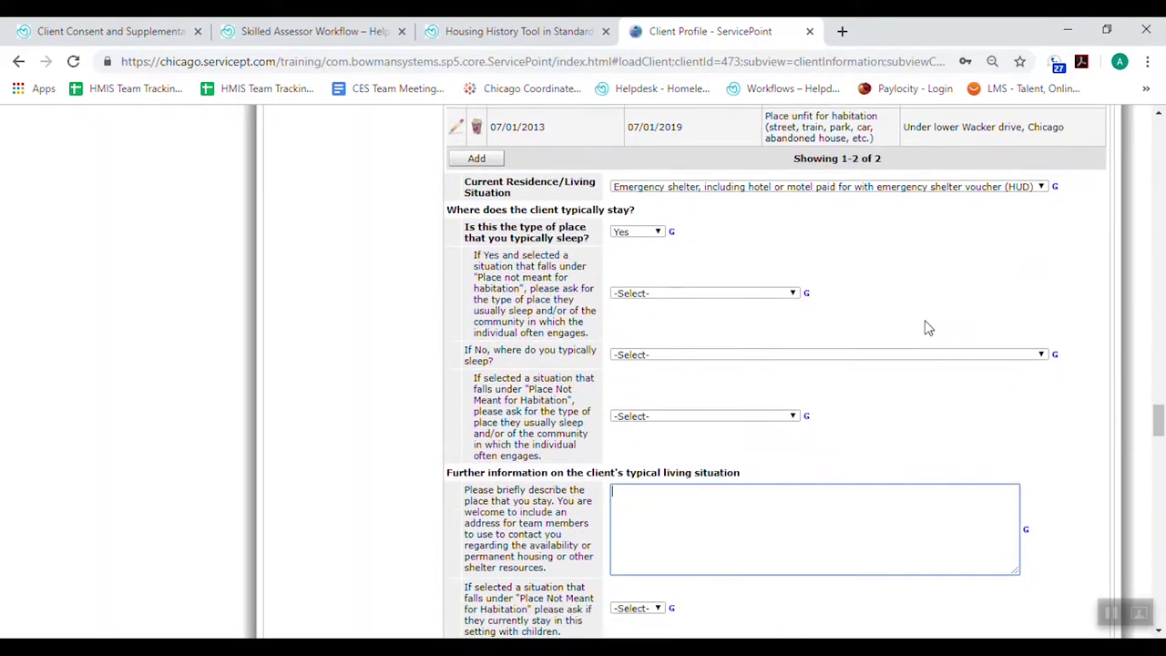
pyautogui.scroll(-2, 926, 328)
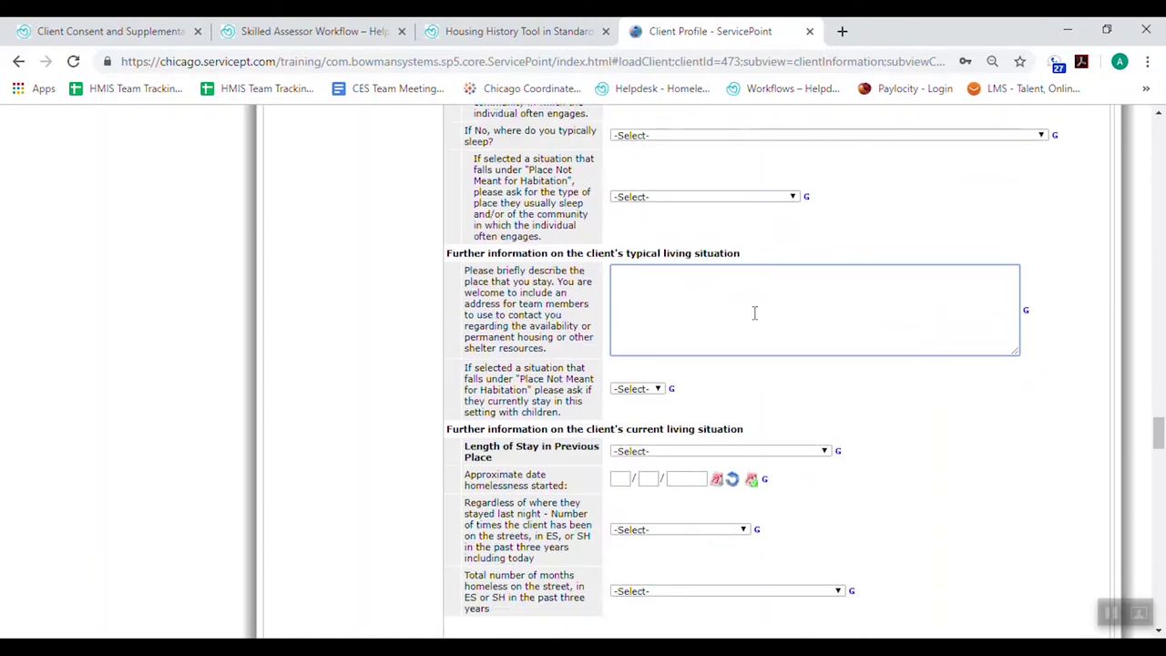
pyautogui.click(974, 455)
pyautogui.scroll(-2, 979, 455)
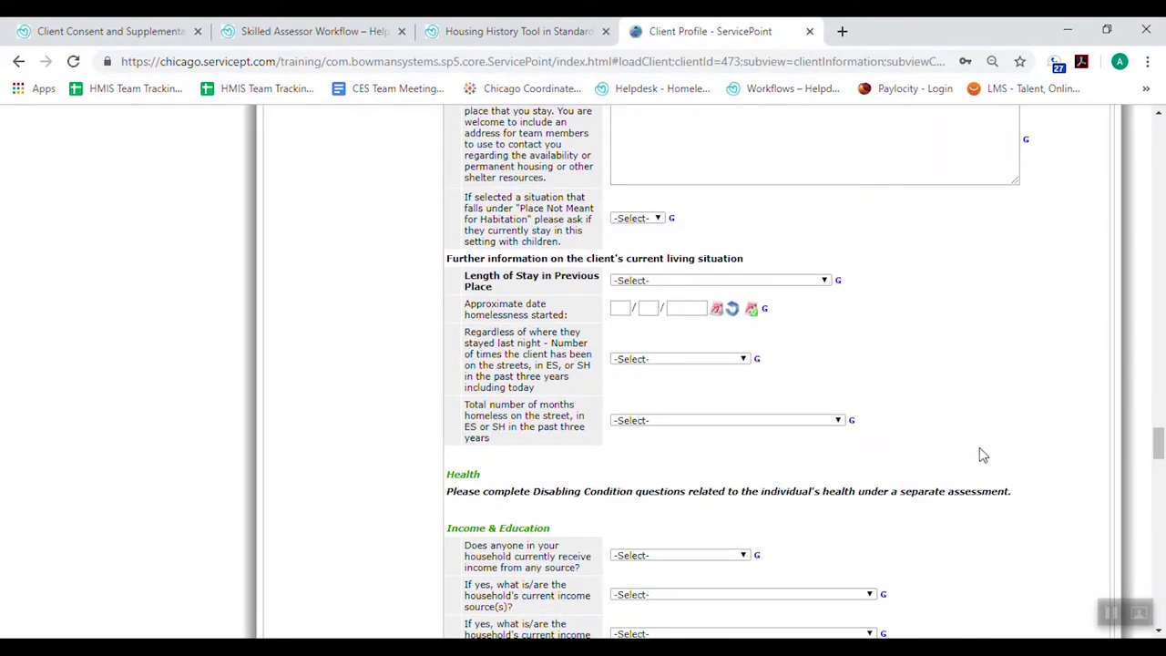
pyautogui.scroll(-1, 506, 295)
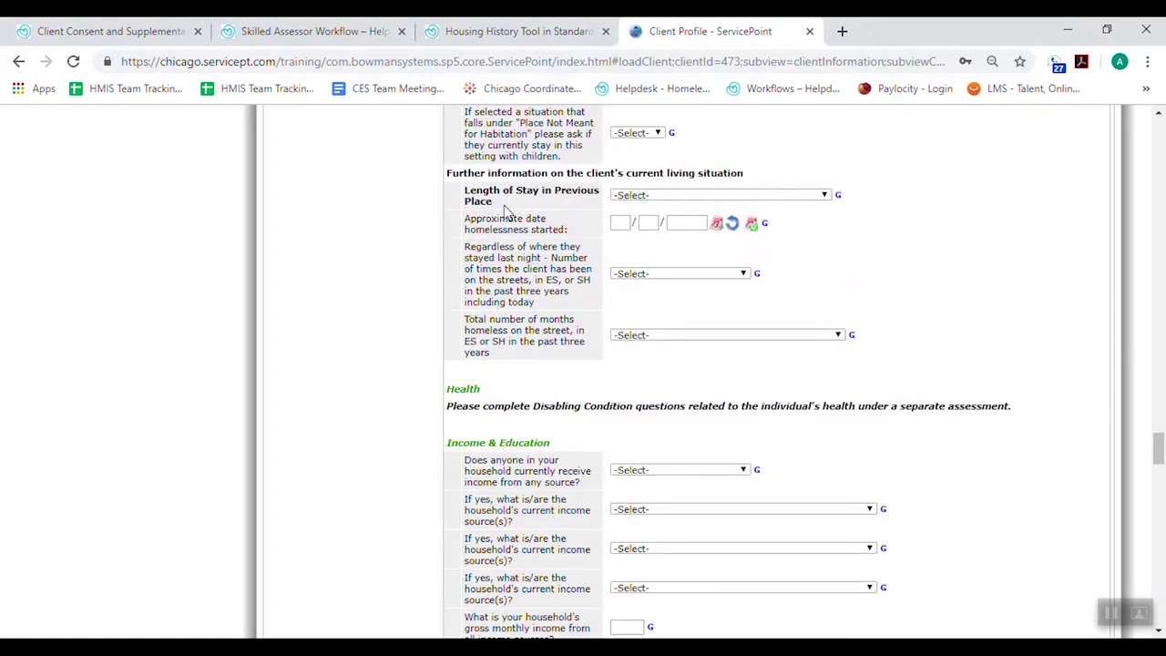
pyautogui.click(664, 201)
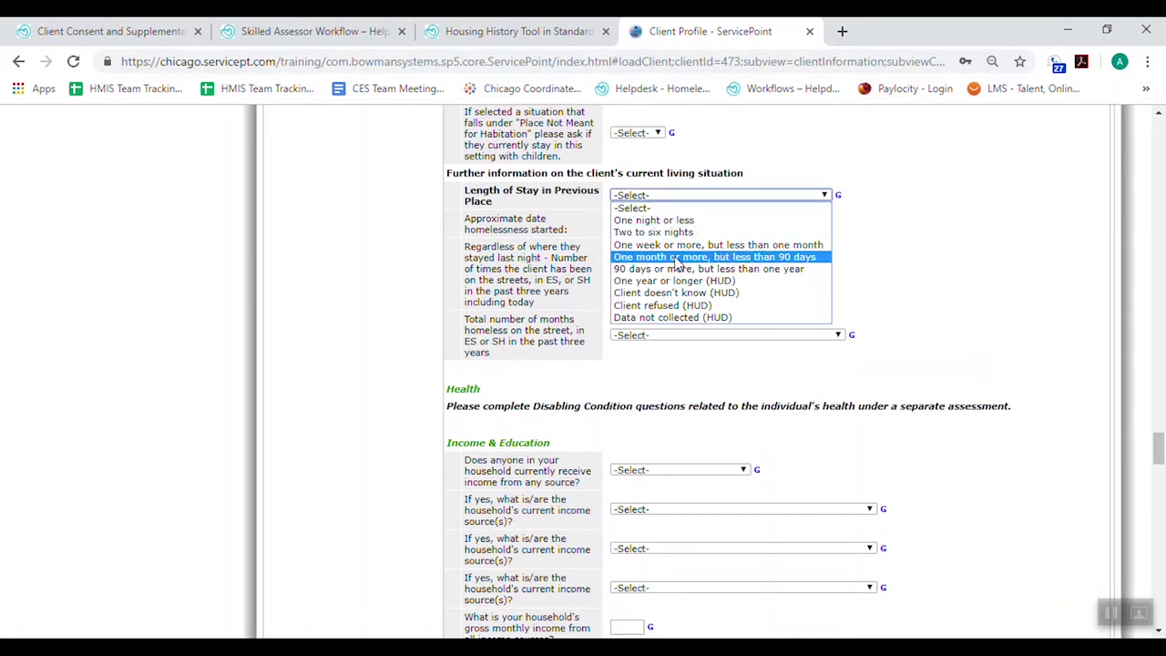
pyautogui.click(675, 258)
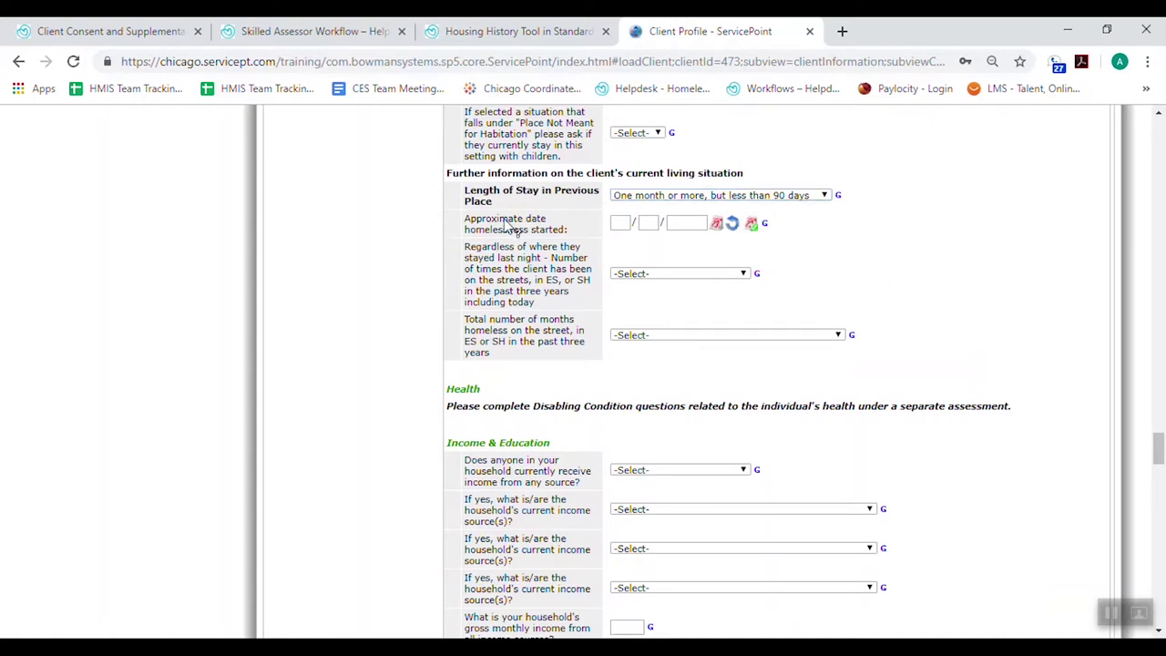
# Enter 07/01/2013 as the date the client's homelessness started
pyautogui.scroll(10, 512, 273)
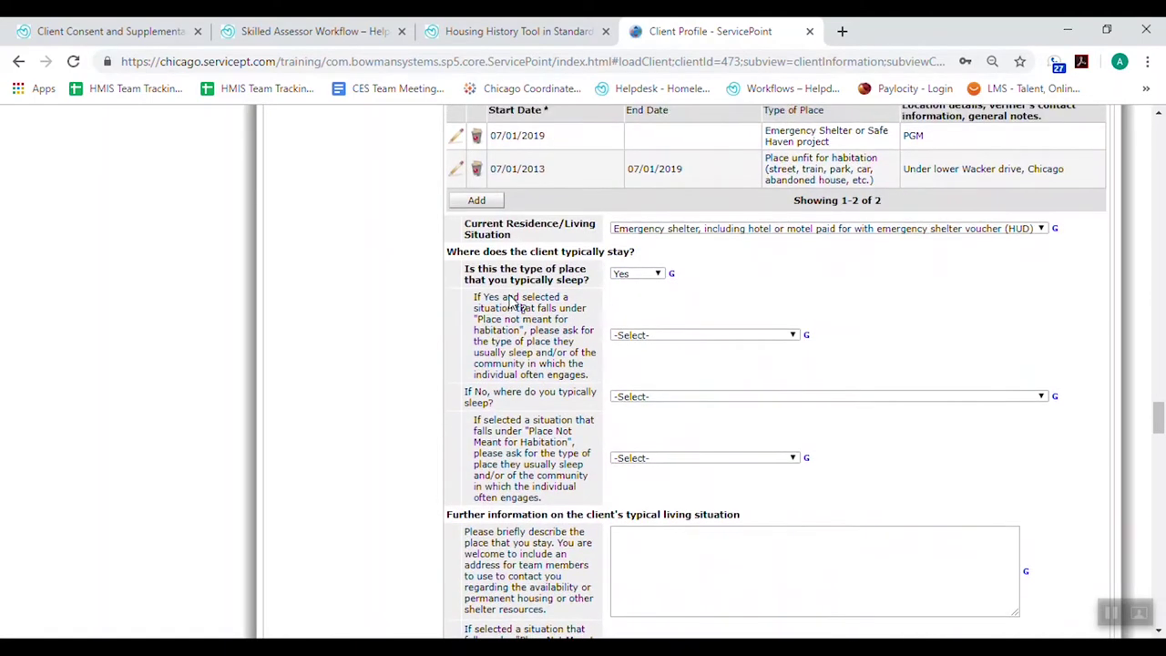
pyautogui.scroll(1, 512, 304)
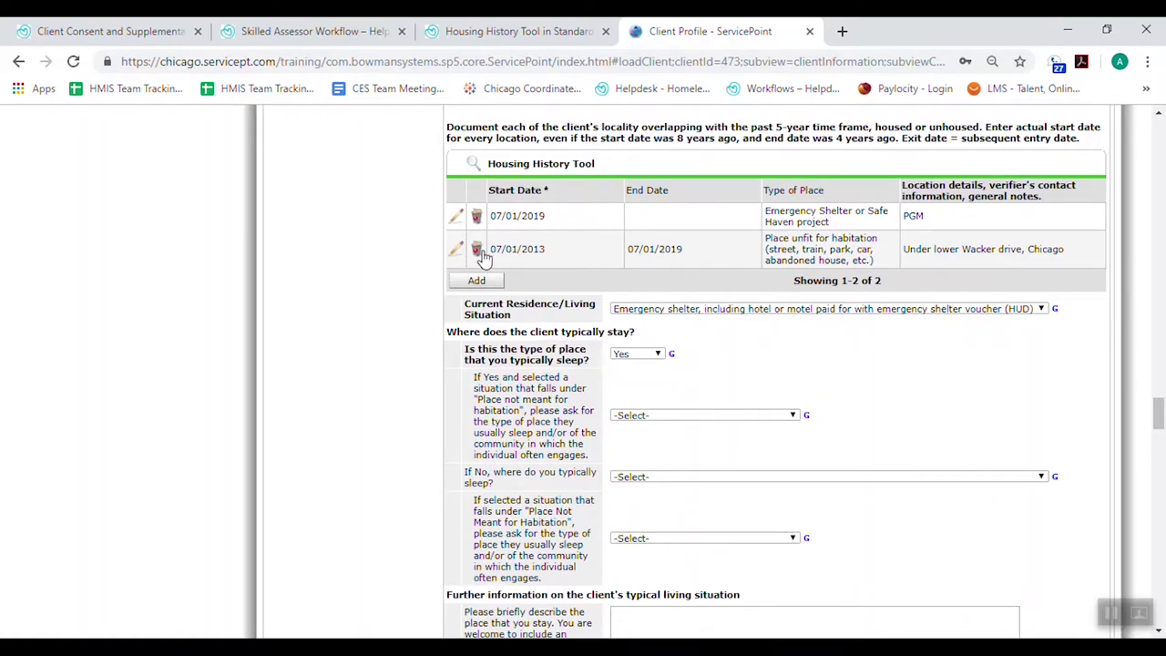
pyautogui.scroll(-5, 1005, 376)
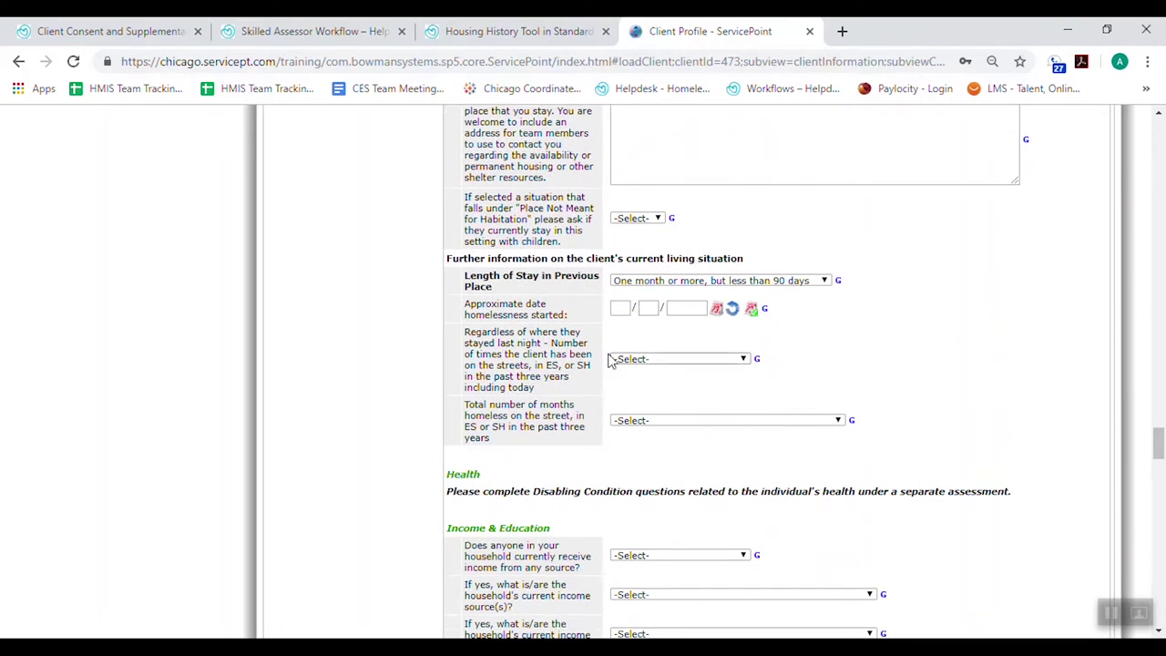
pyautogui.click(623, 308)
pyautogui.write('7')
pyautogui.press('Tab')
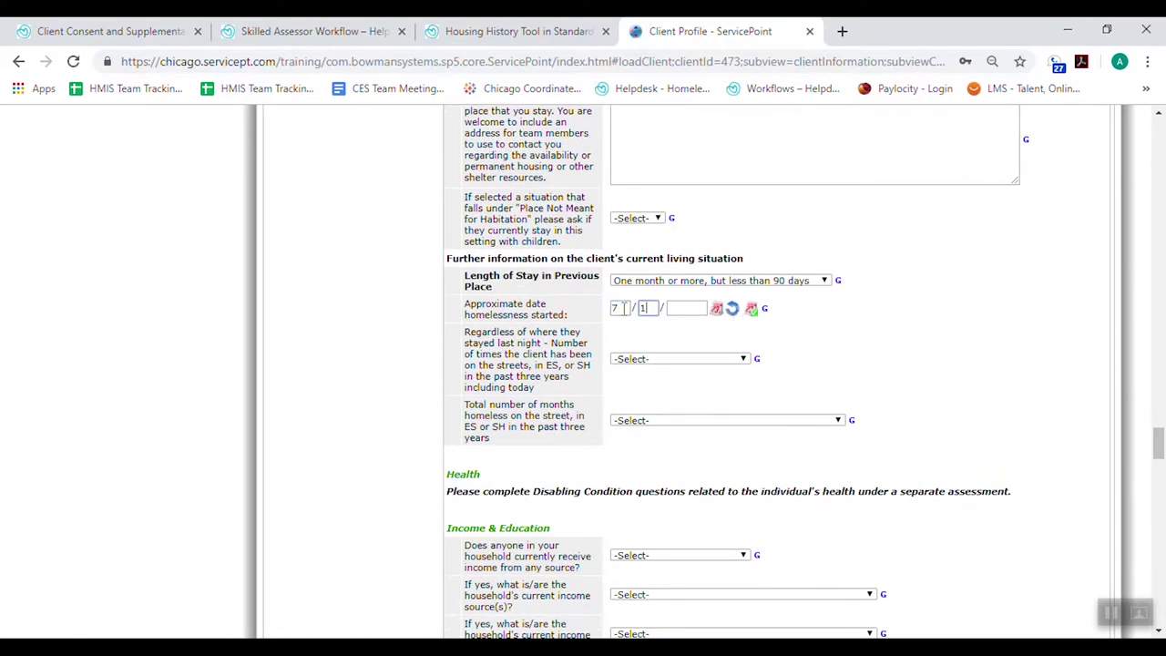
pyautogui.press('Tab')
pyautogui.write('2013')
pyautogui.click(966, 324)
pyautogui.scroll(5, 966, 324)
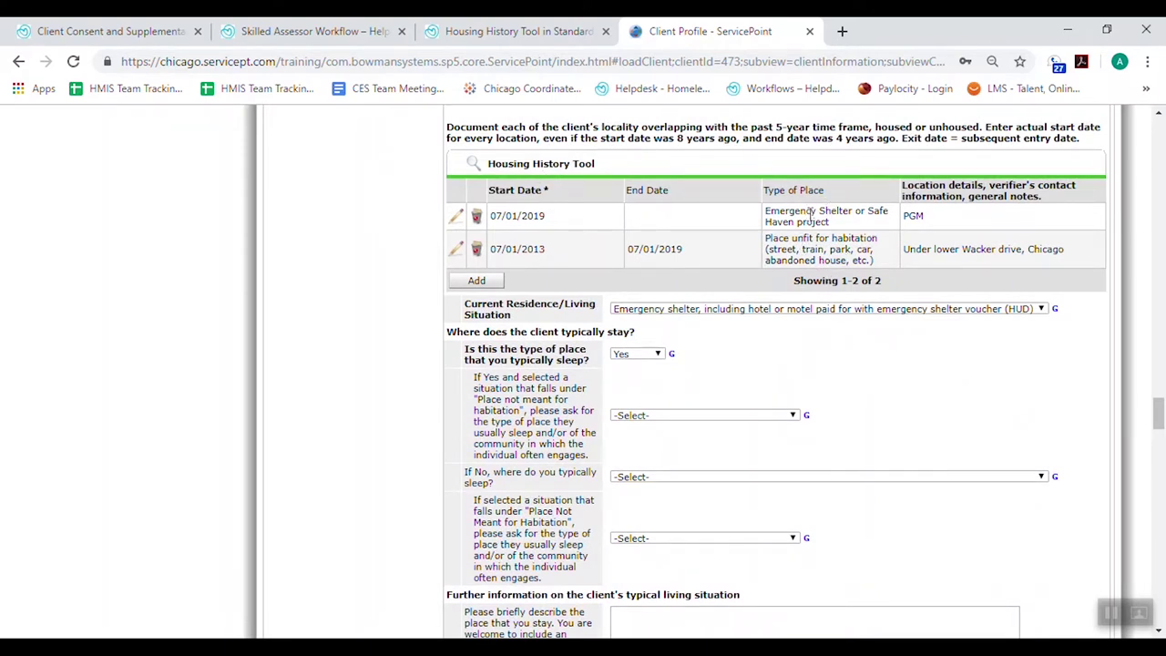
pyautogui.scroll(-5, 1006, 394)
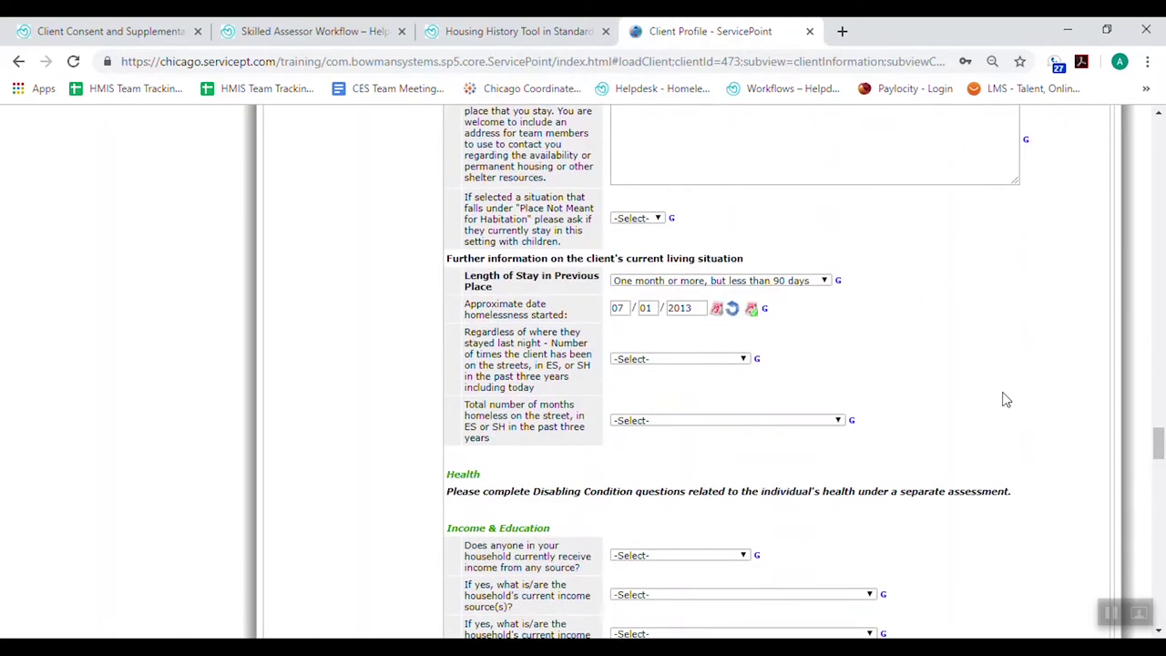
# Answer Two times (HUD) for times homeless in three years and confirm a Total months choice
pyautogui.scroll(-1, 1005, 399)
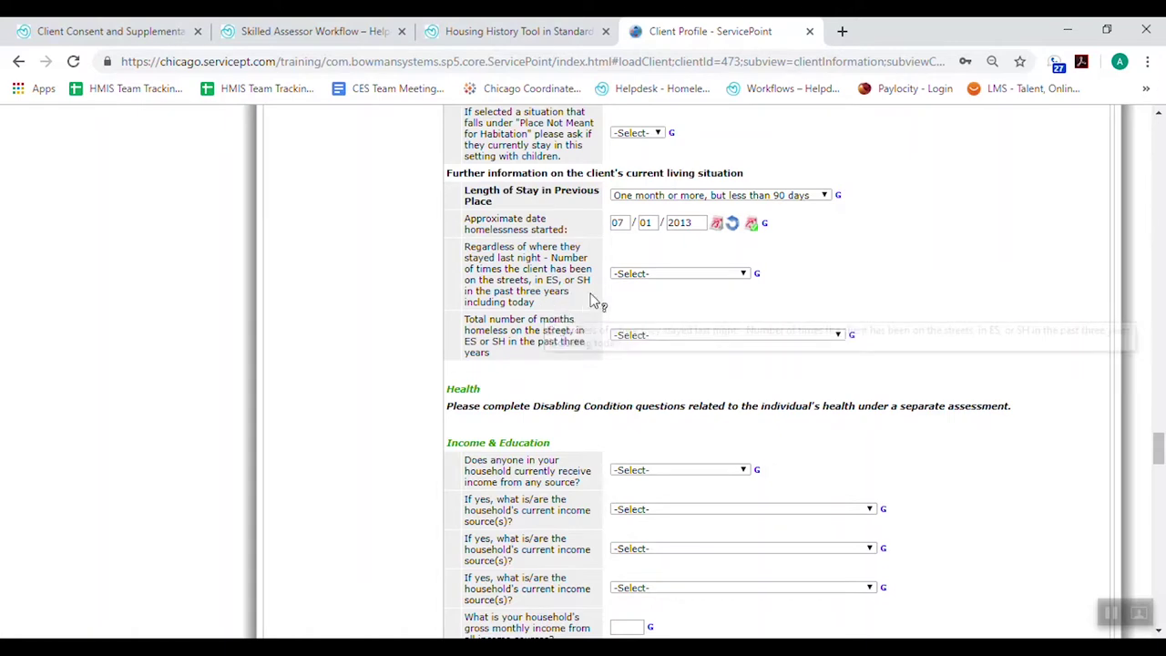
pyautogui.click(656, 276)
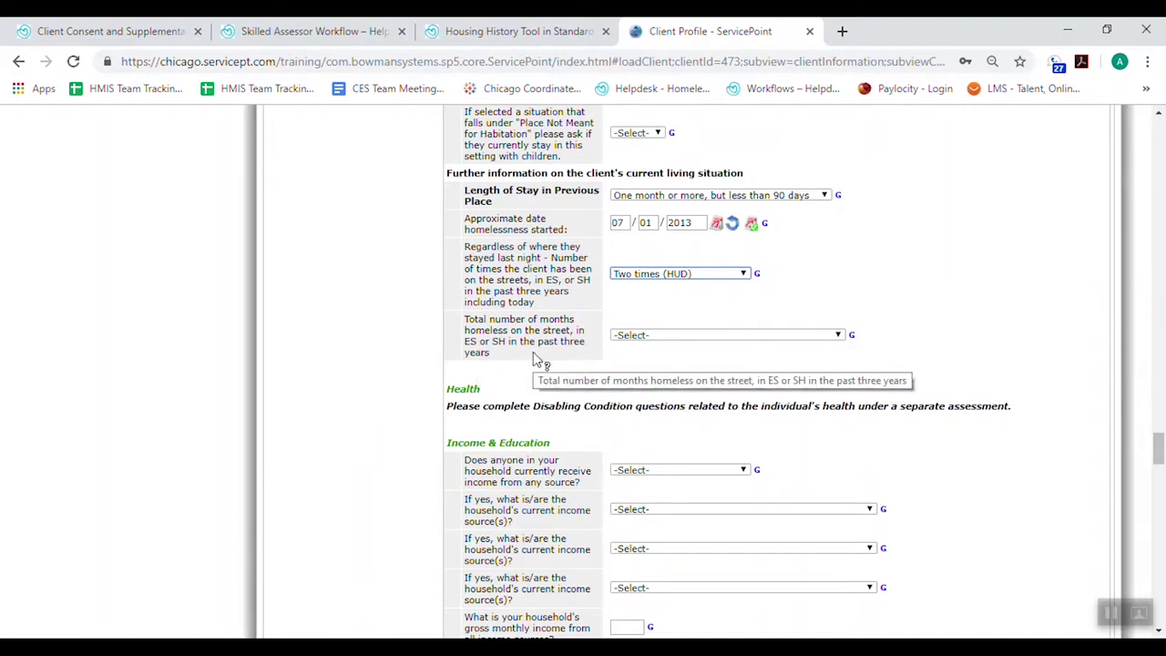
pyautogui.click(645, 336)
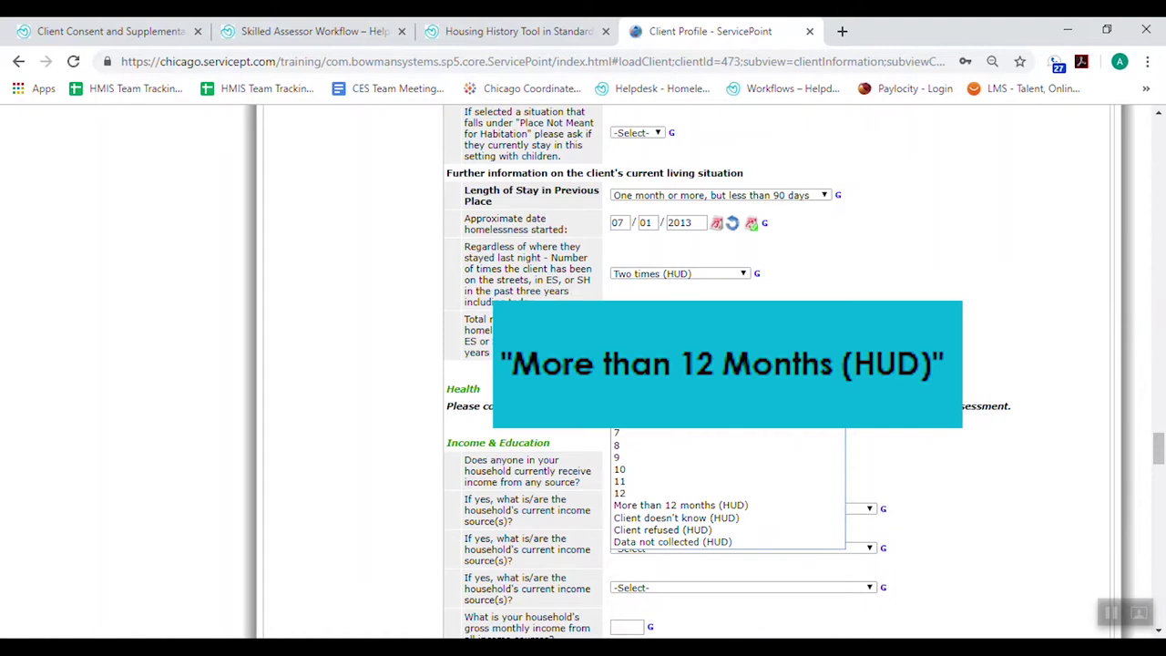
pyautogui.press('Return')
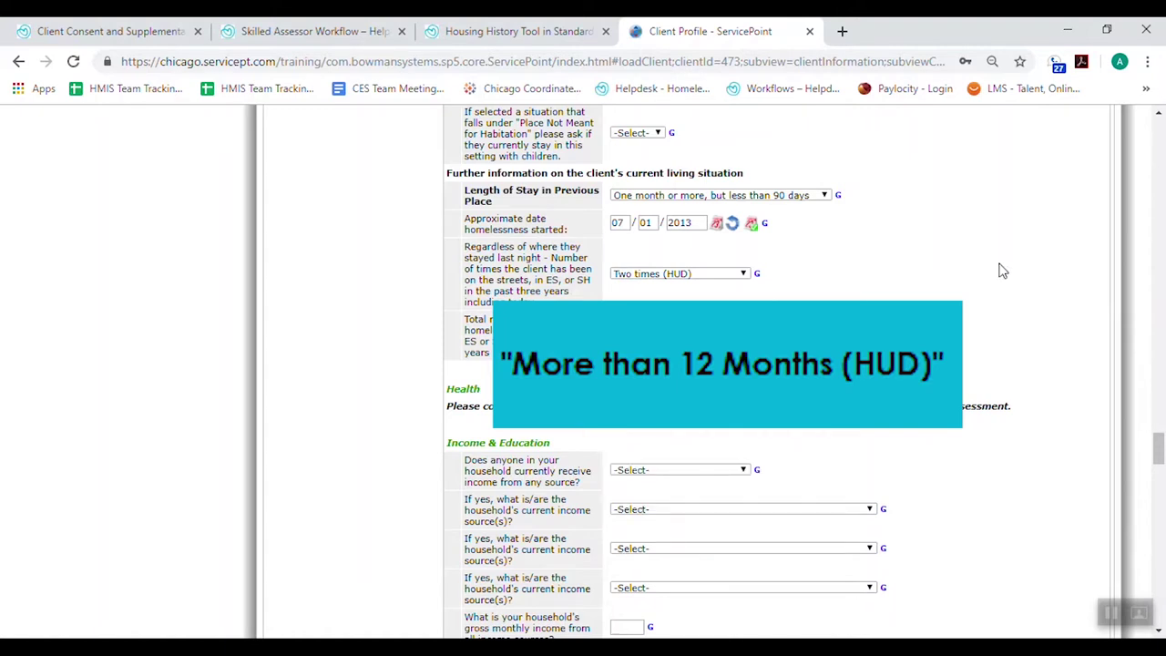
pyautogui.scroll(-4, 1002, 289)
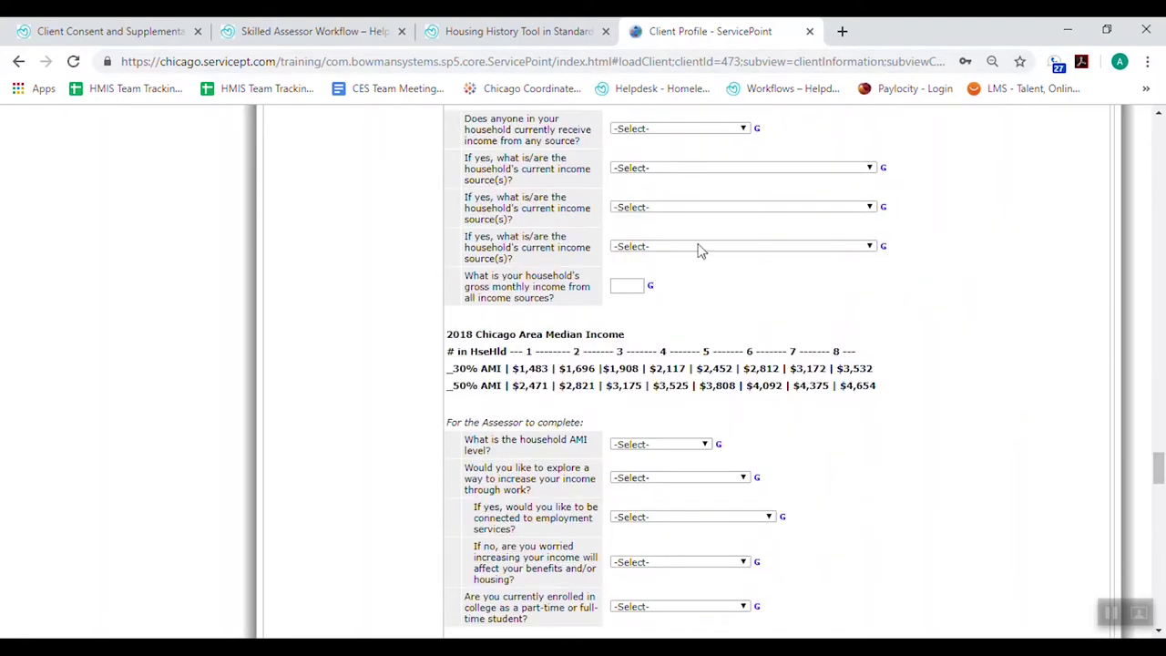
pyautogui.scroll(-3, 965, 288)
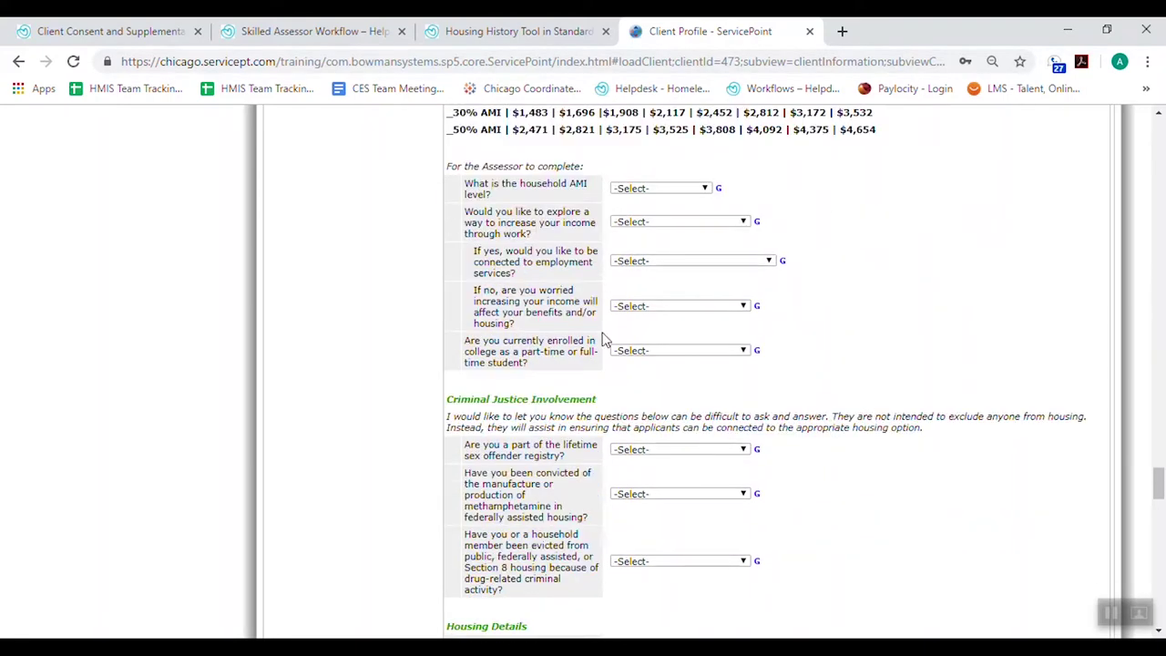
pyautogui.scroll(-3, 867, 321)
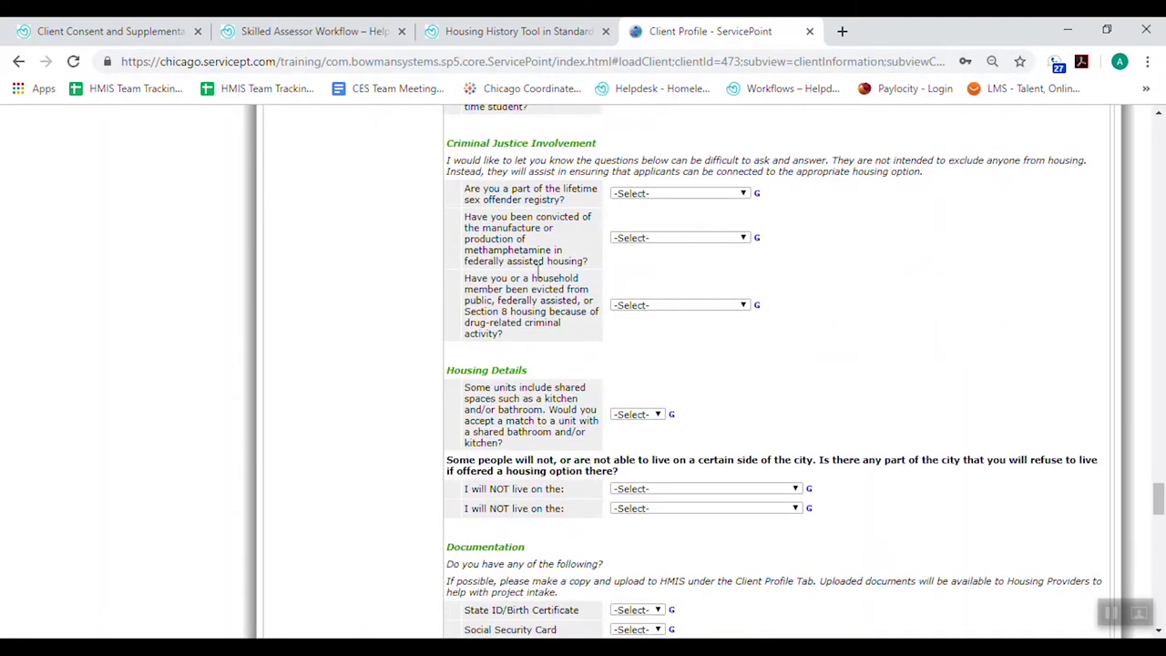
pyautogui.scroll(-2, 980, 313)
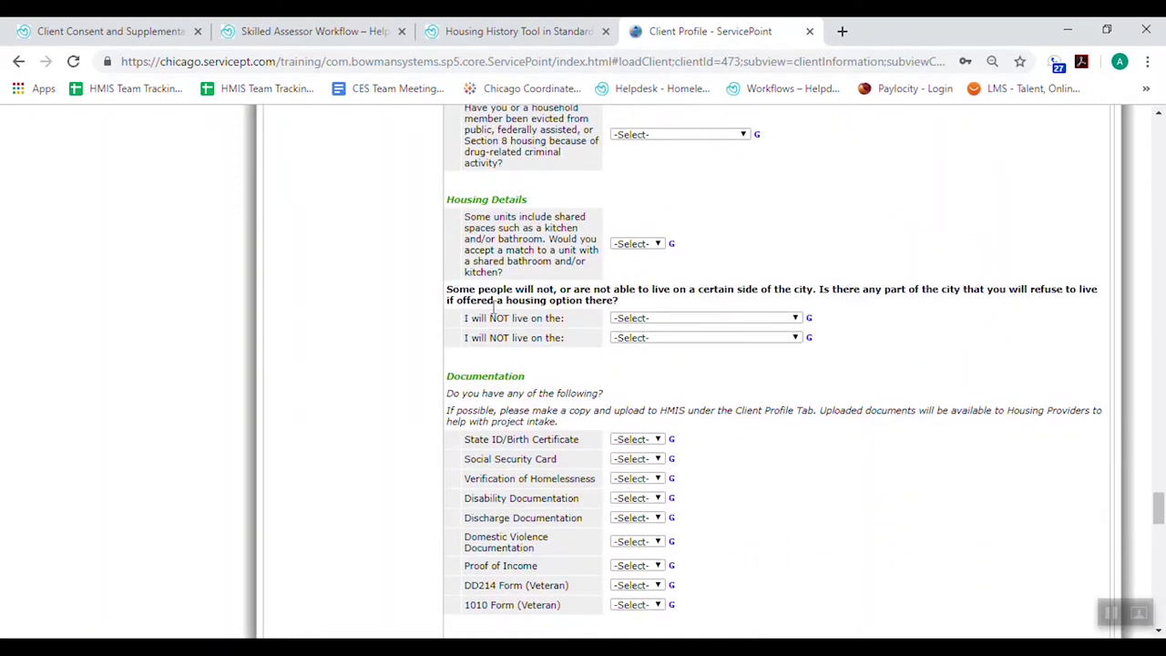
pyautogui.scroll(-1, 840, 325)
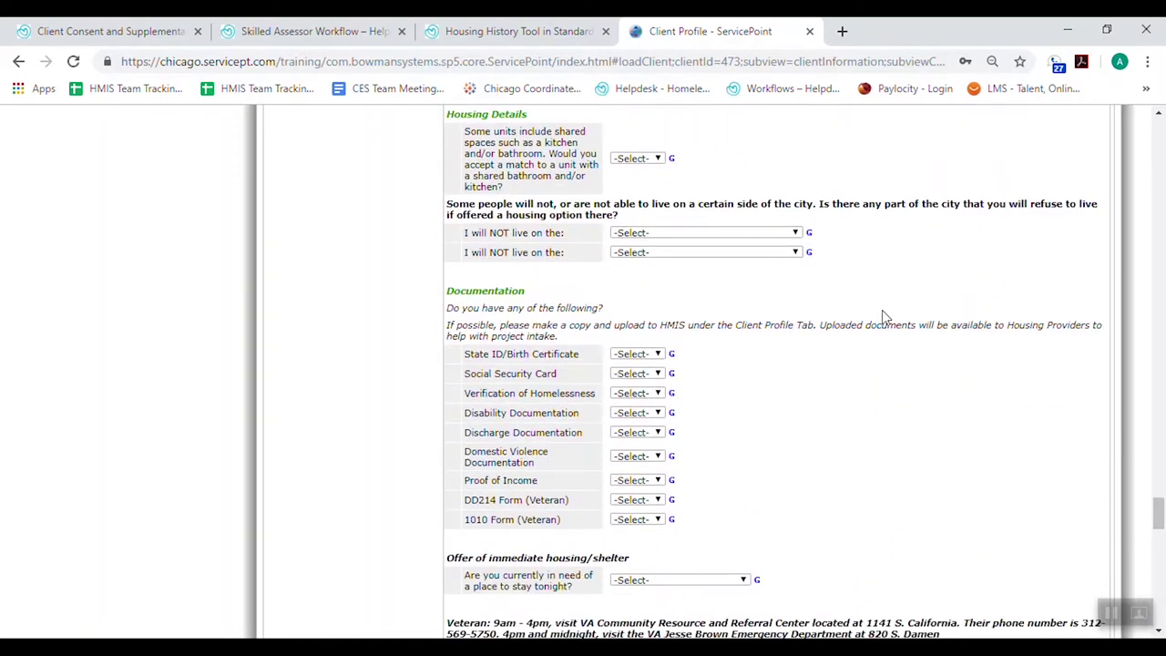
pyautogui.scroll(-2, 874, 318)
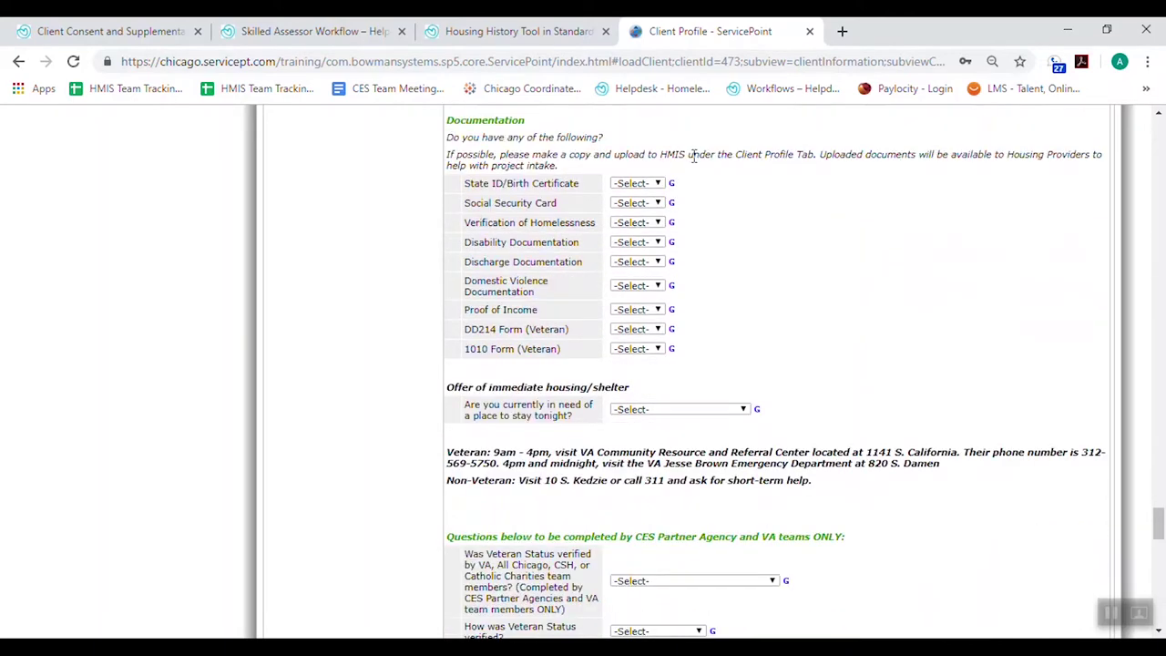
pyautogui.scroll(-2, 817, 362)
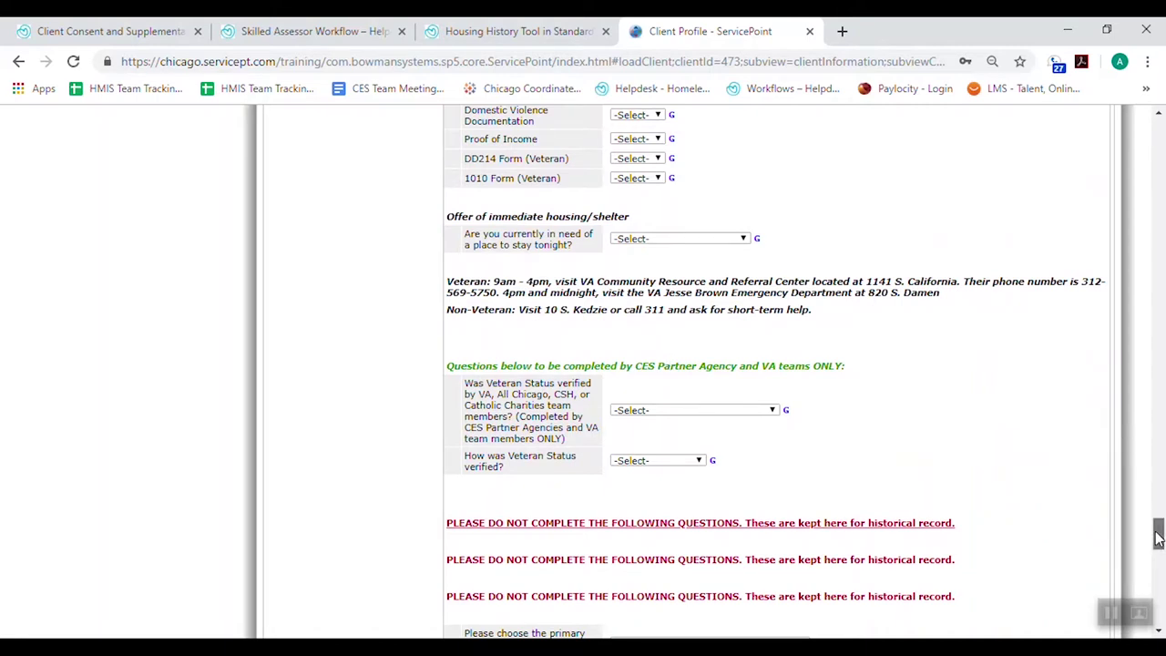
pyautogui.moveTo(1158, 535); pyautogui.dragTo(1111, 144)
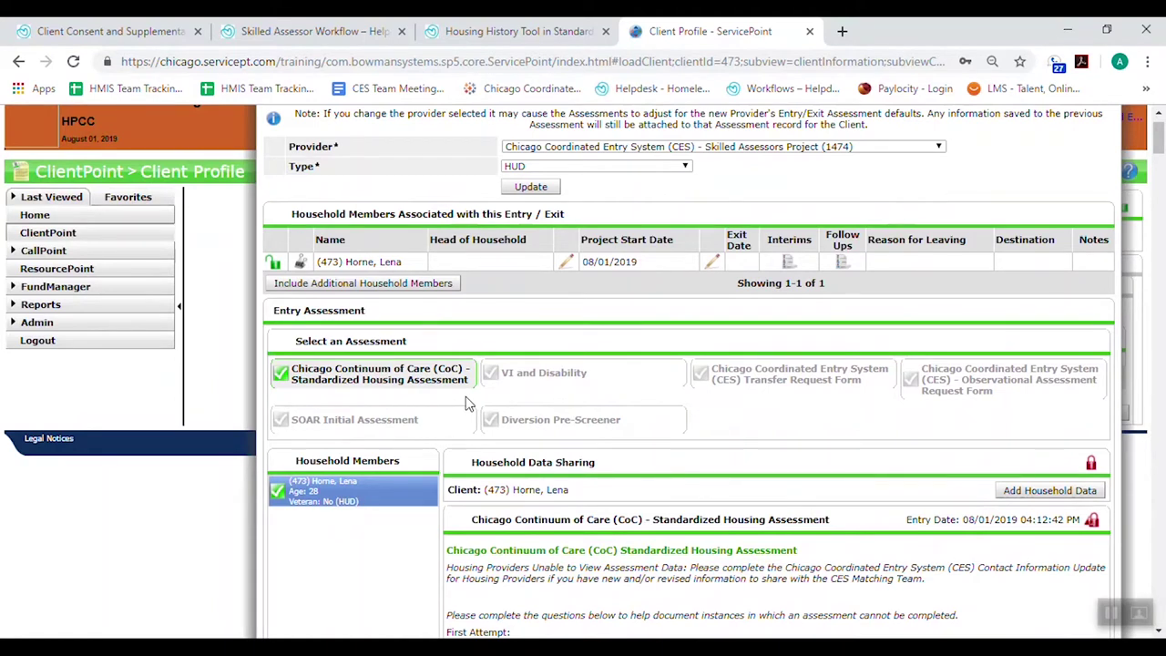
# Load the VI and Disability assessment, declining the Housing Status answer alert
pyautogui.click(558, 380)
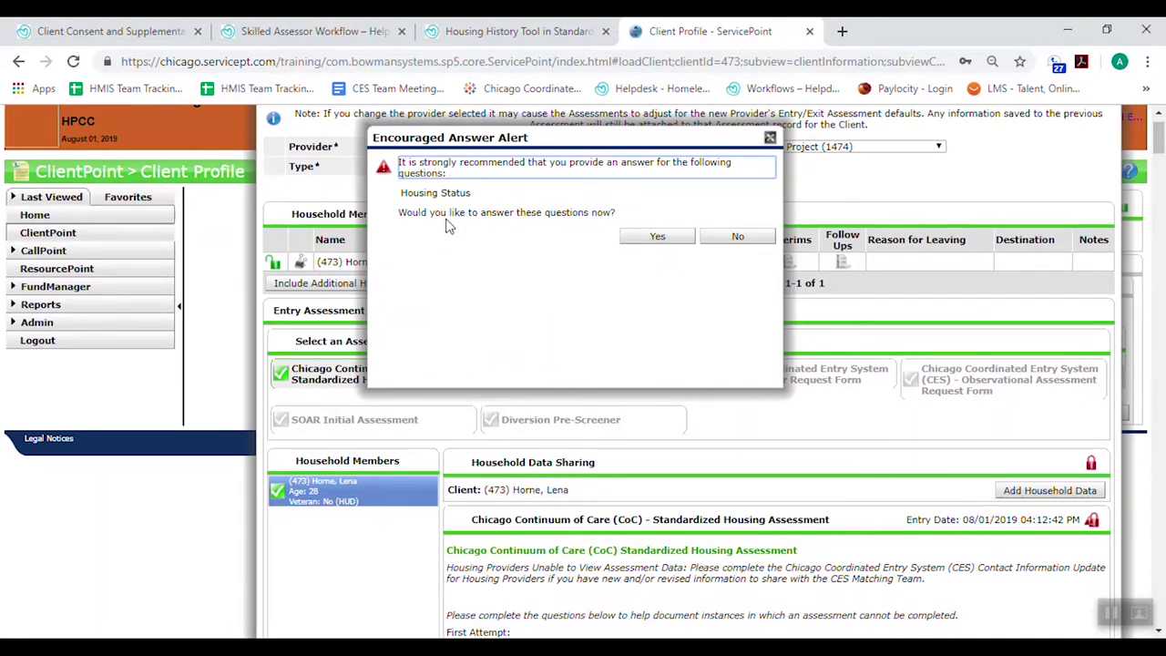
pyautogui.click(735, 237)
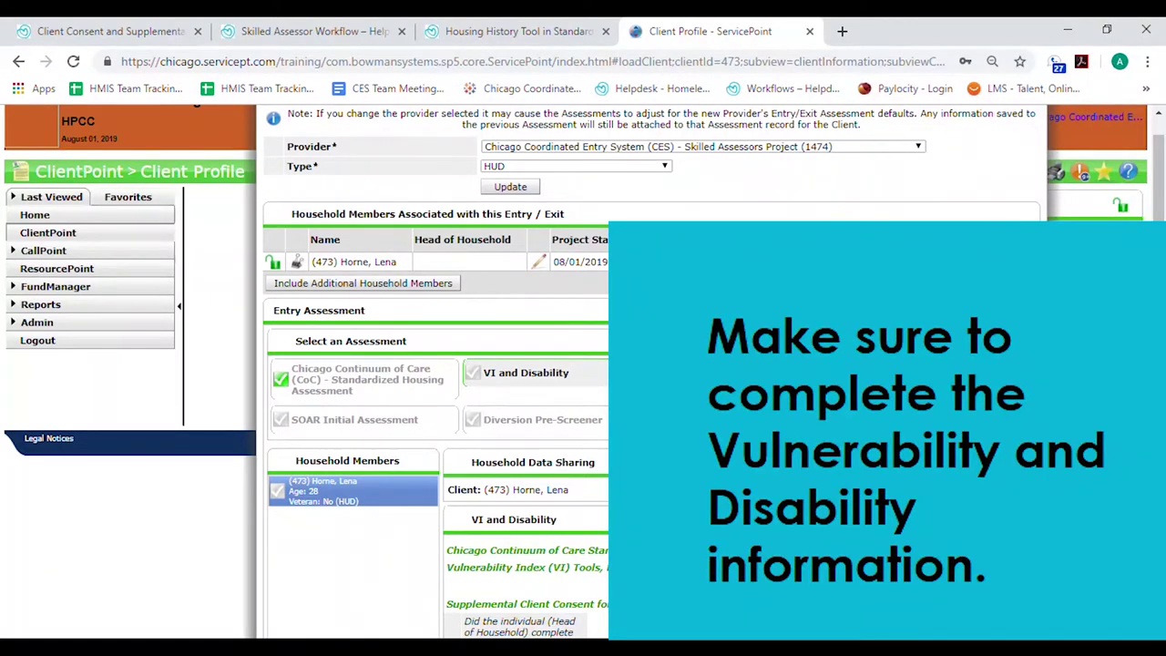
pyautogui.scroll(-4, 904, 548)
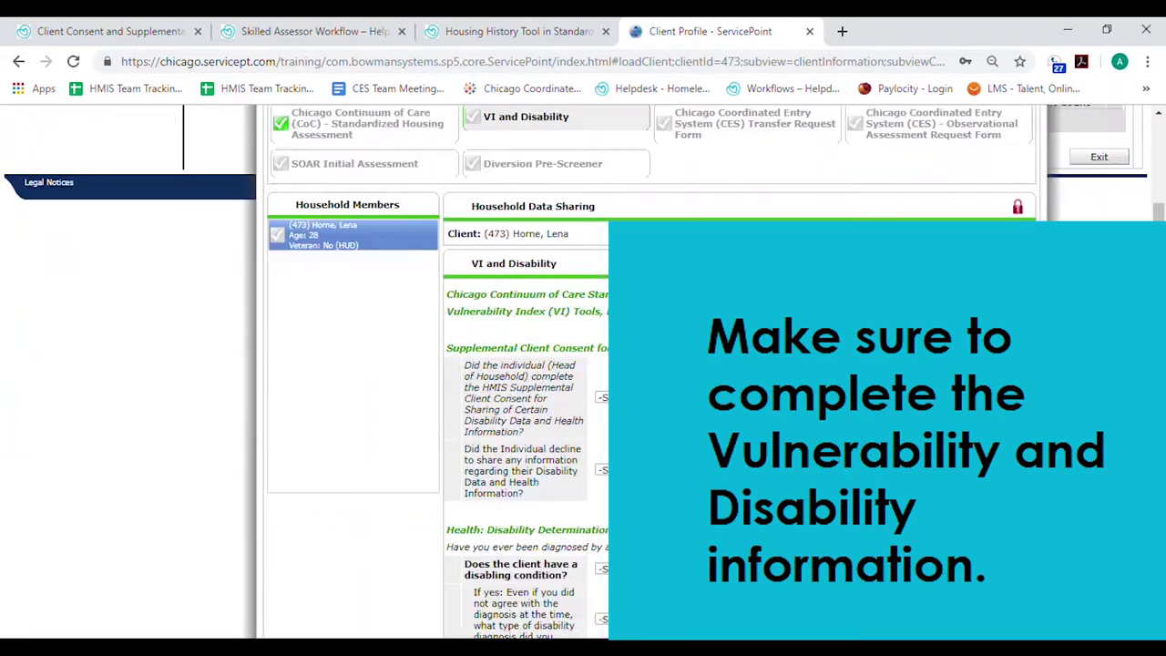
pyautogui.scroll(-1, 905, 548)
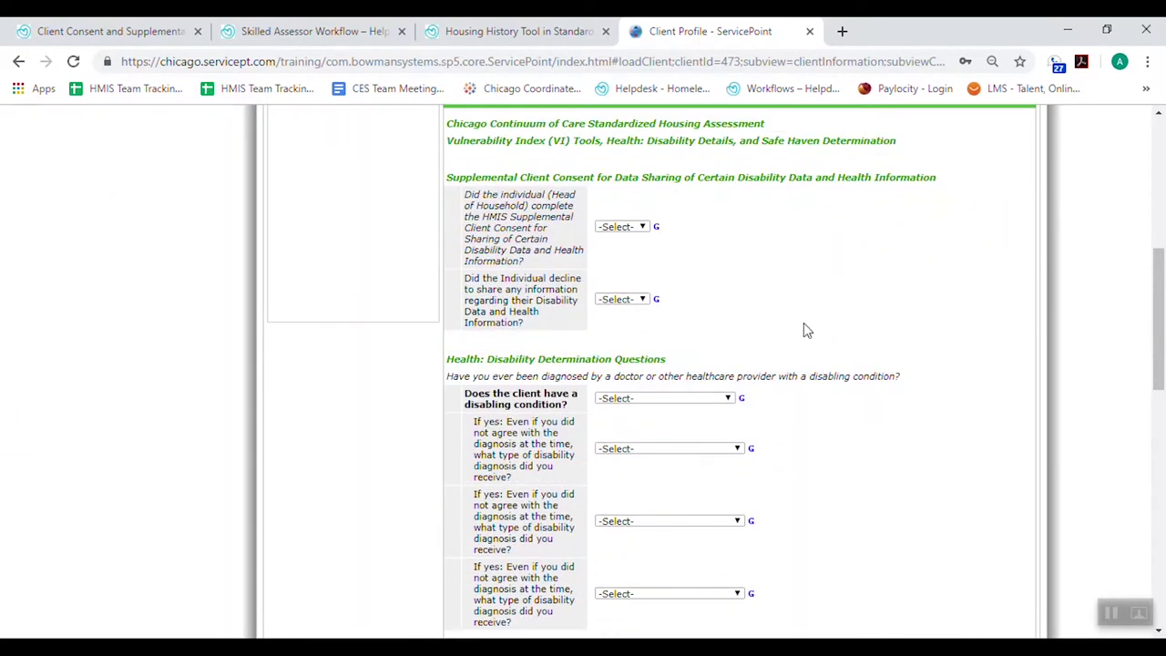
pyautogui.scroll(-1, 661, 410)
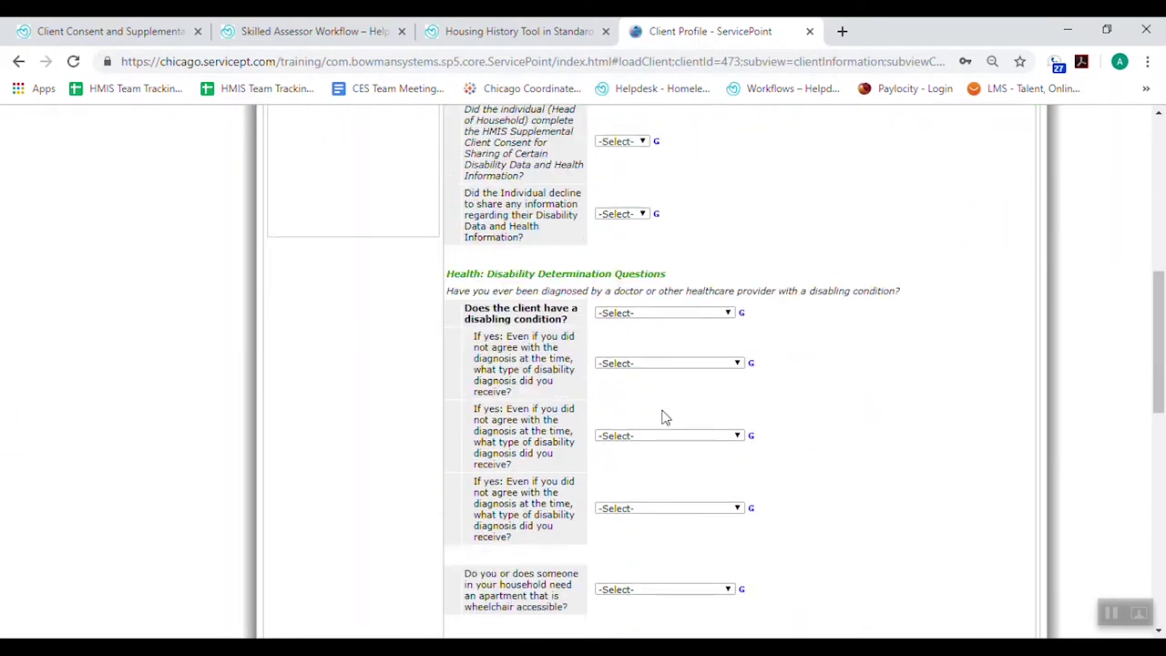
pyautogui.moveTo(521, 321)
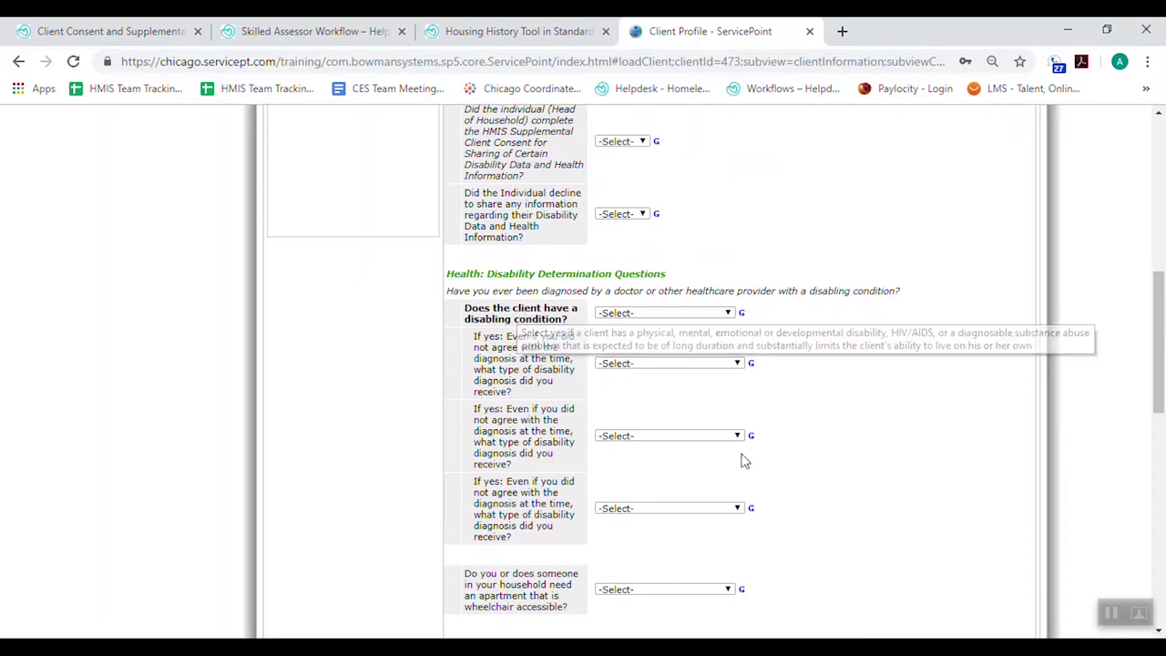
pyautogui.scroll(-5, 915, 455)
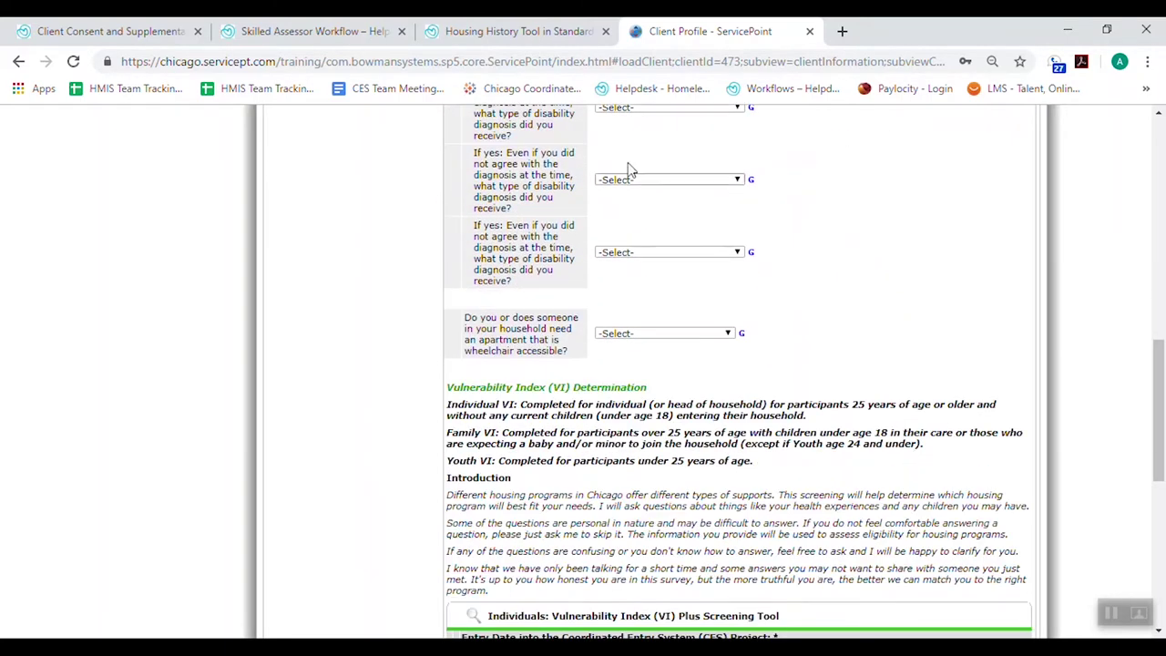
pyautogui.scroll(-1, 625, 412)
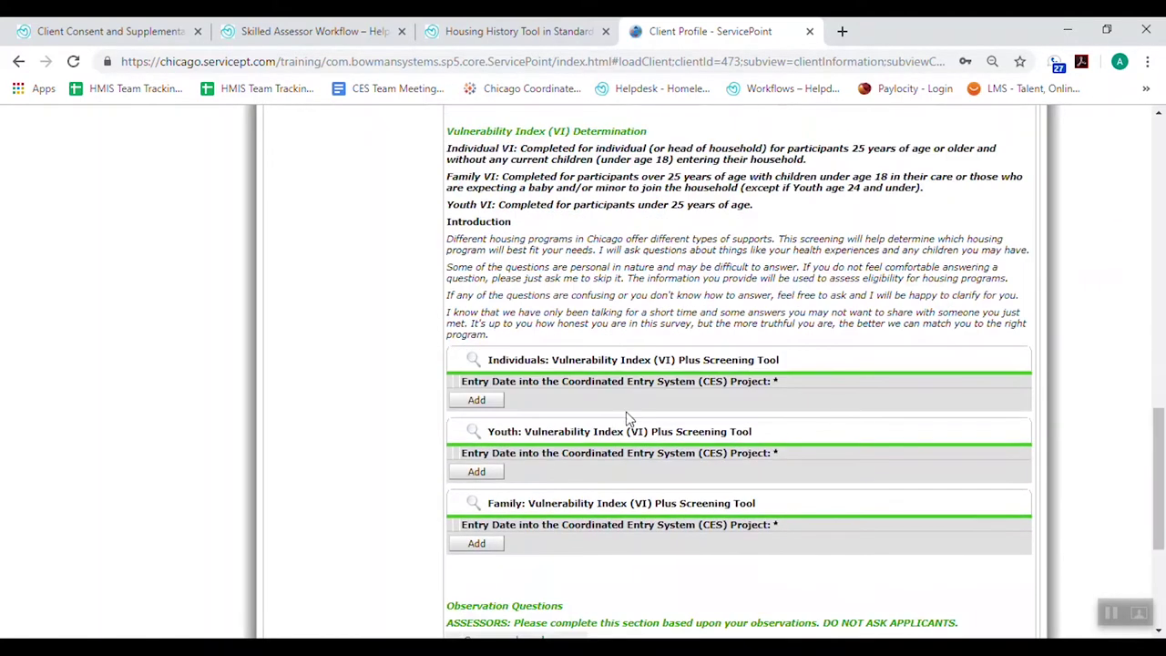
pyautogui.scroll(-1, 528, 357)
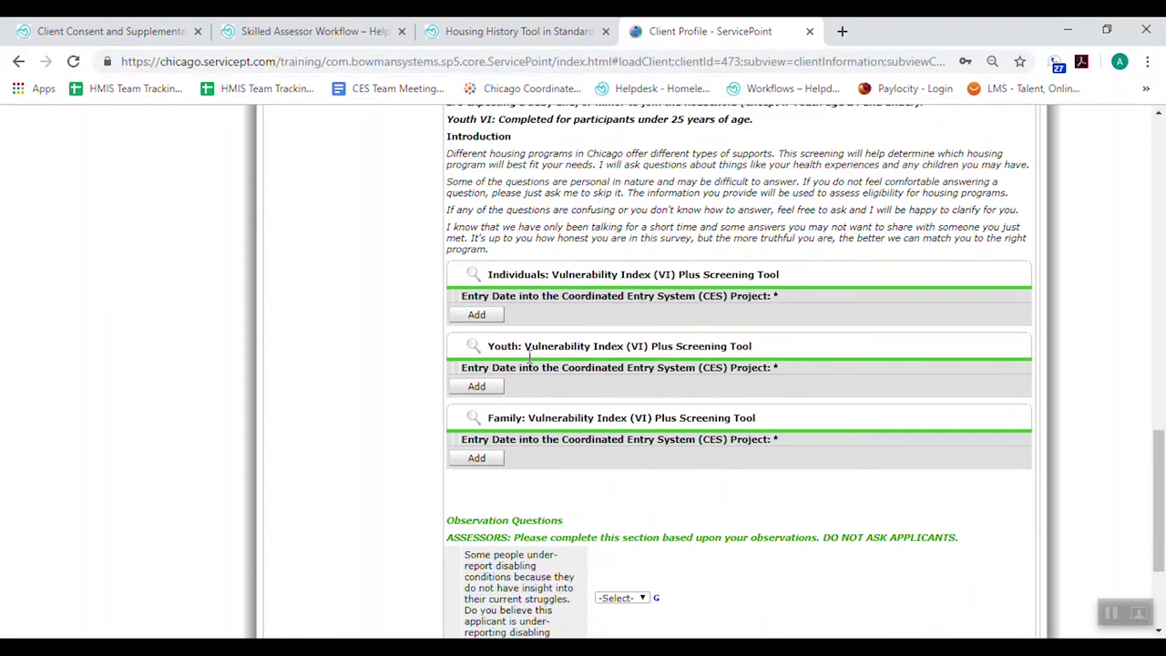
pyautogui.doubleClick(506, 419)
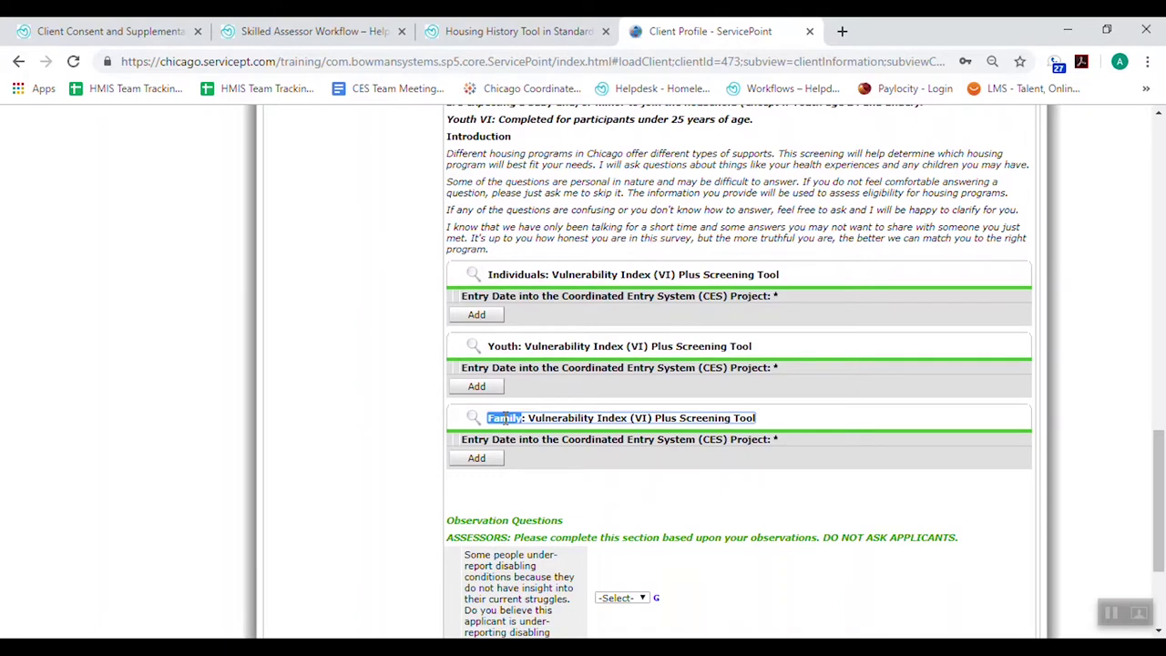
pyautogui.click(506, 419)
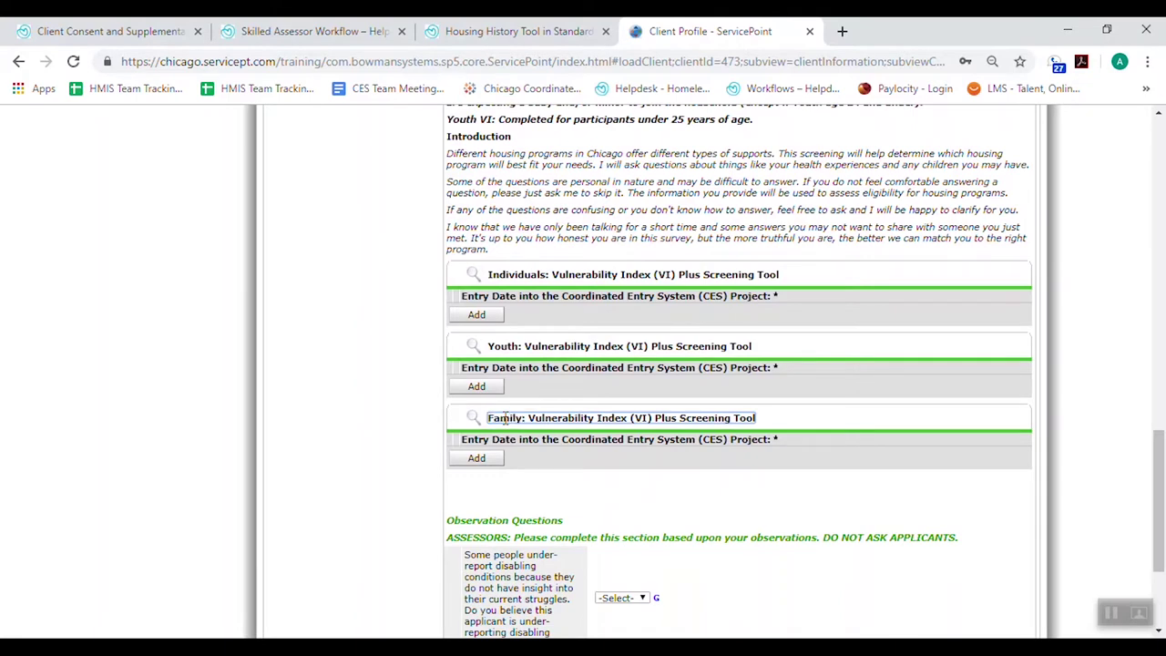
pyautogui.click(476, 458)
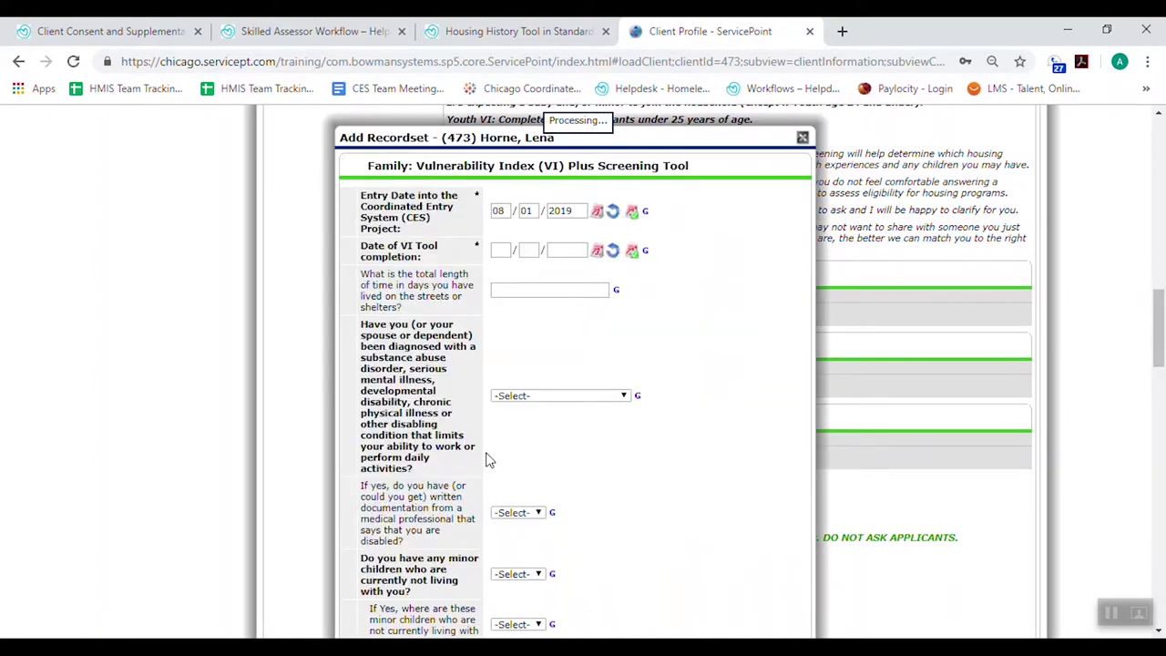
pyautogui.scroll(-10, 685, 421)
pyautogui.scroll(10, 742, 420)
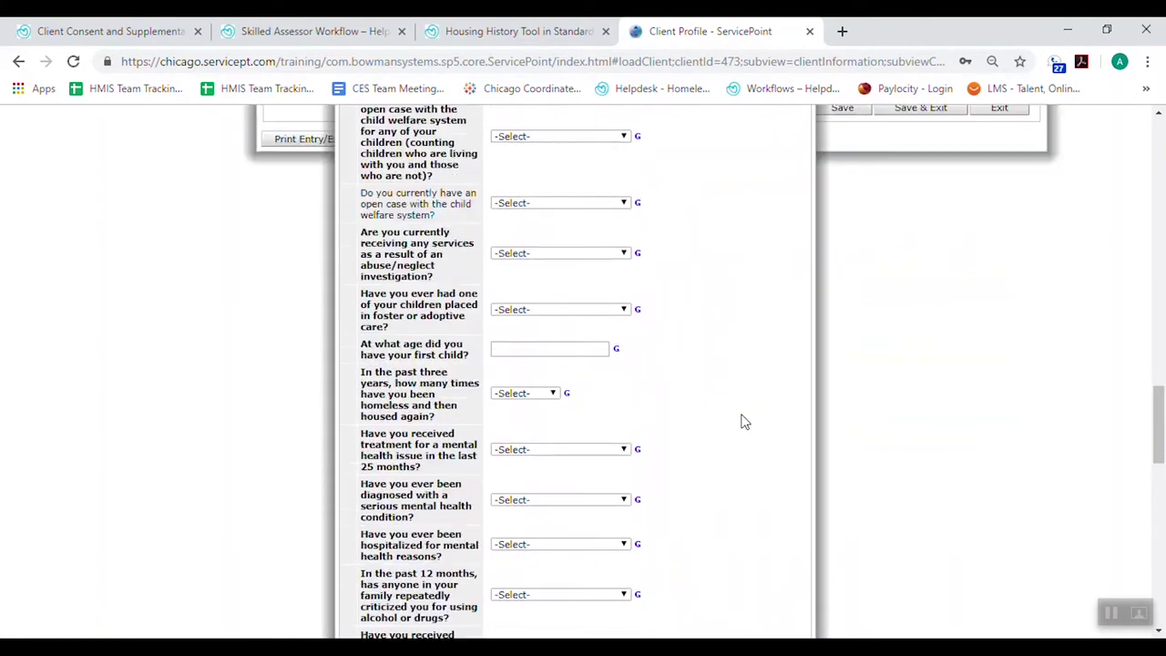
pyautogui.scroll(10, 742, 421)
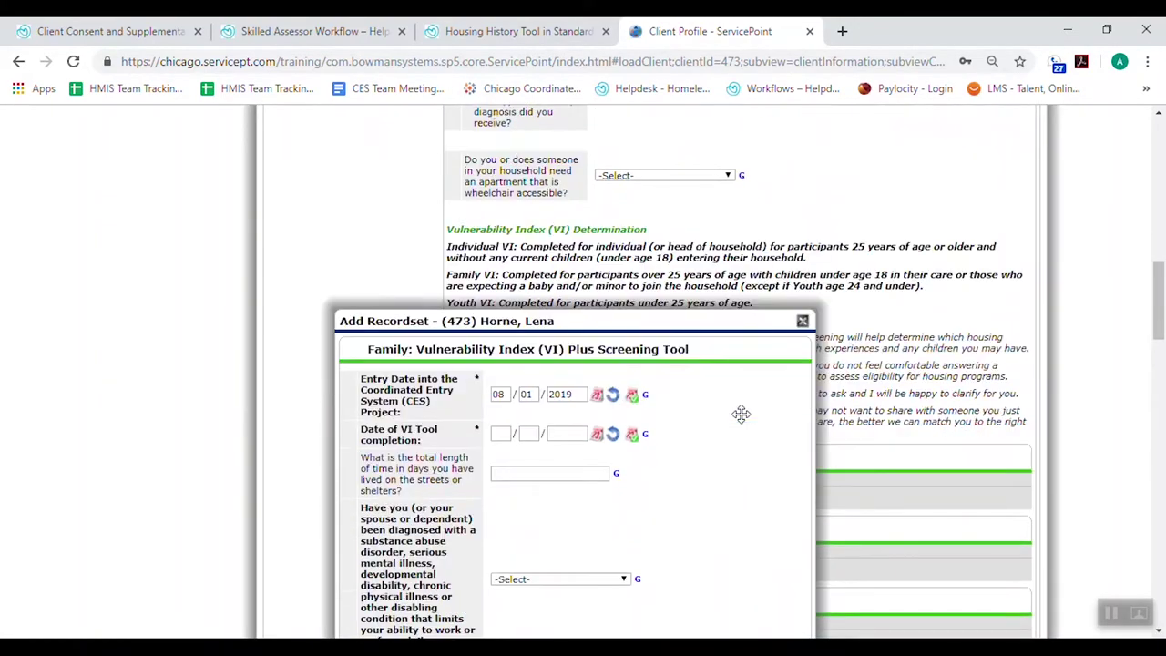
pyautogui.scroll(-10, 557, 395)
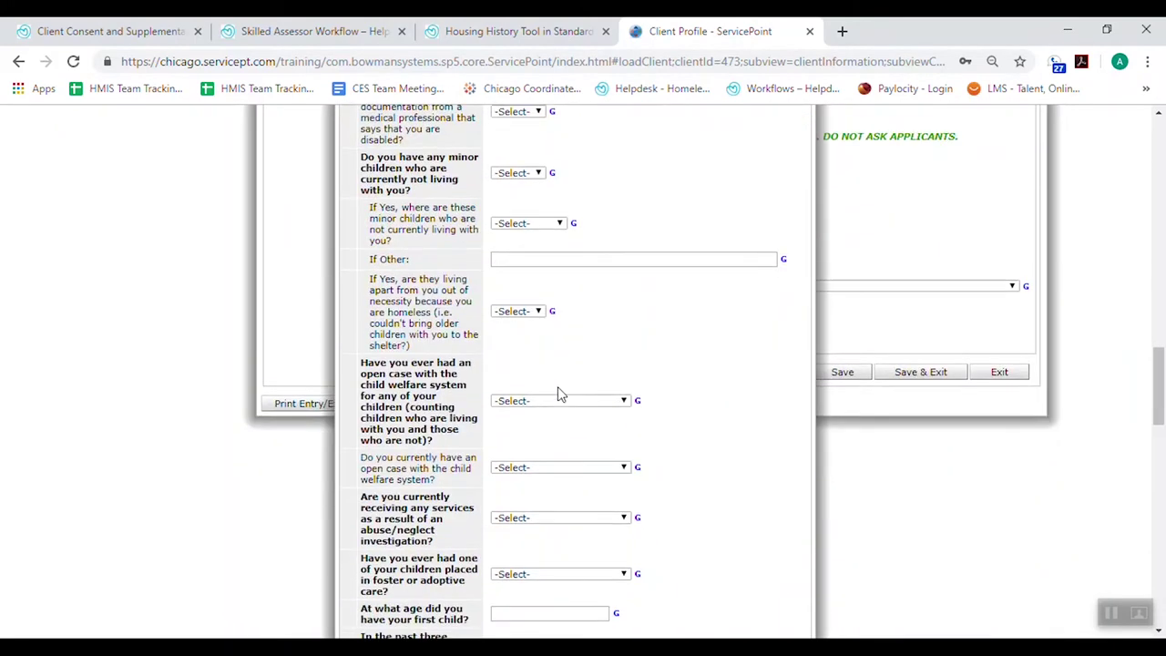
pyautogui.scroll(-10, 560, 393)
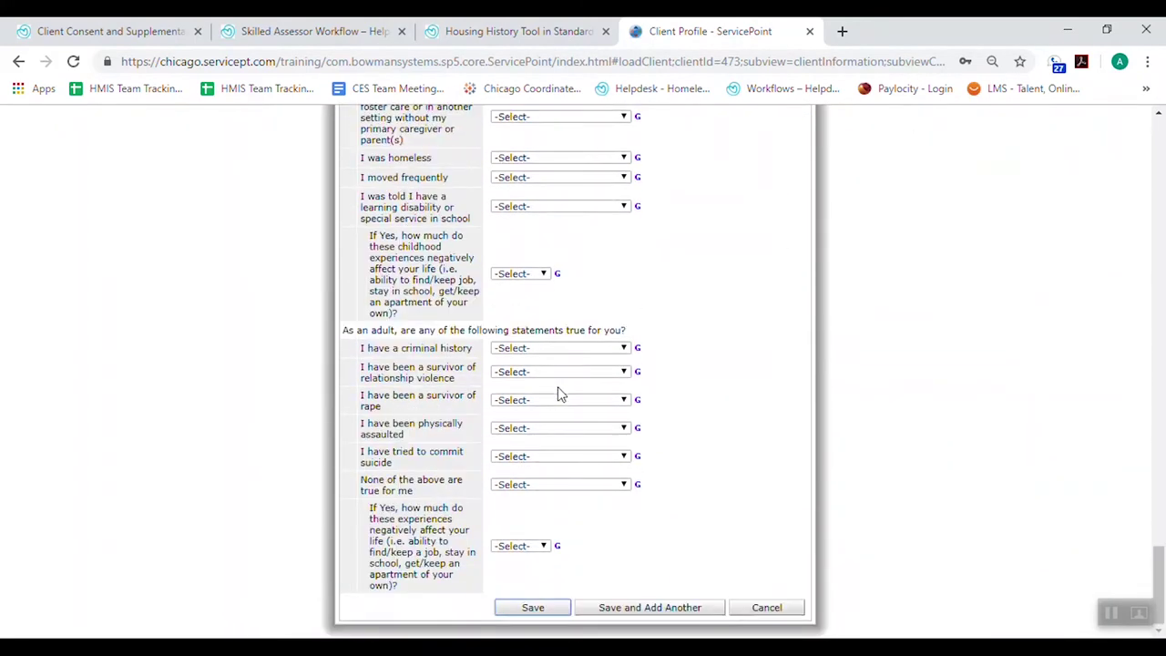
pyautogui.click(785, 610)
pyautogui.click(691, 409)
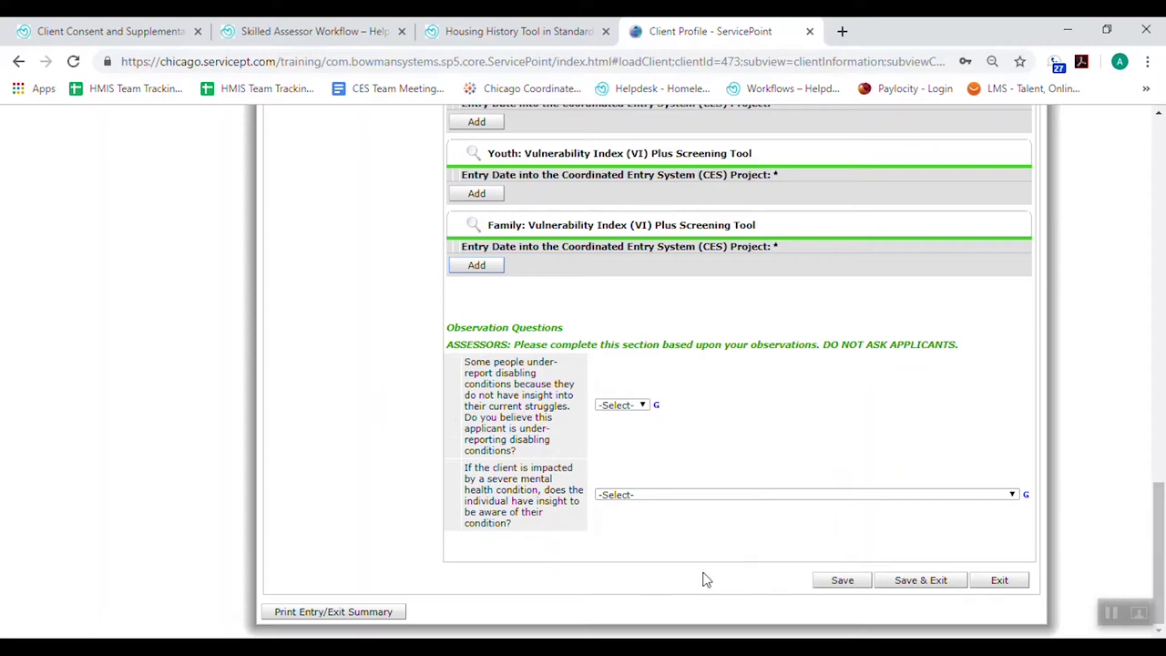
pyautogui.scroll(1, 708, 579)
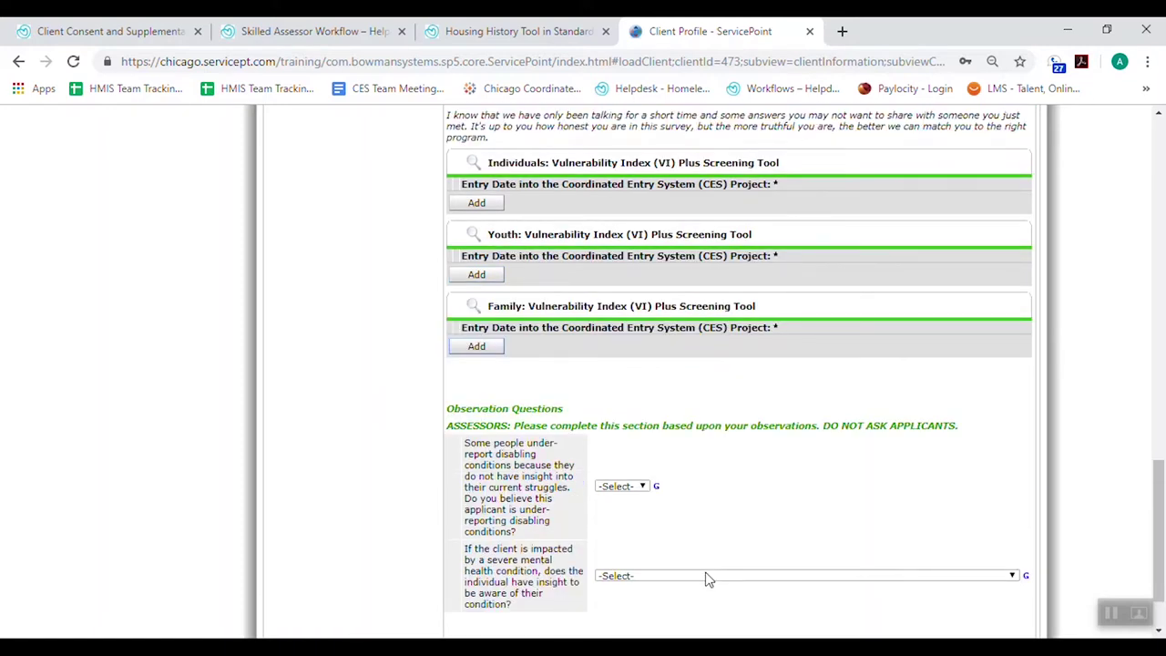
pyautogui.click(453, 358)
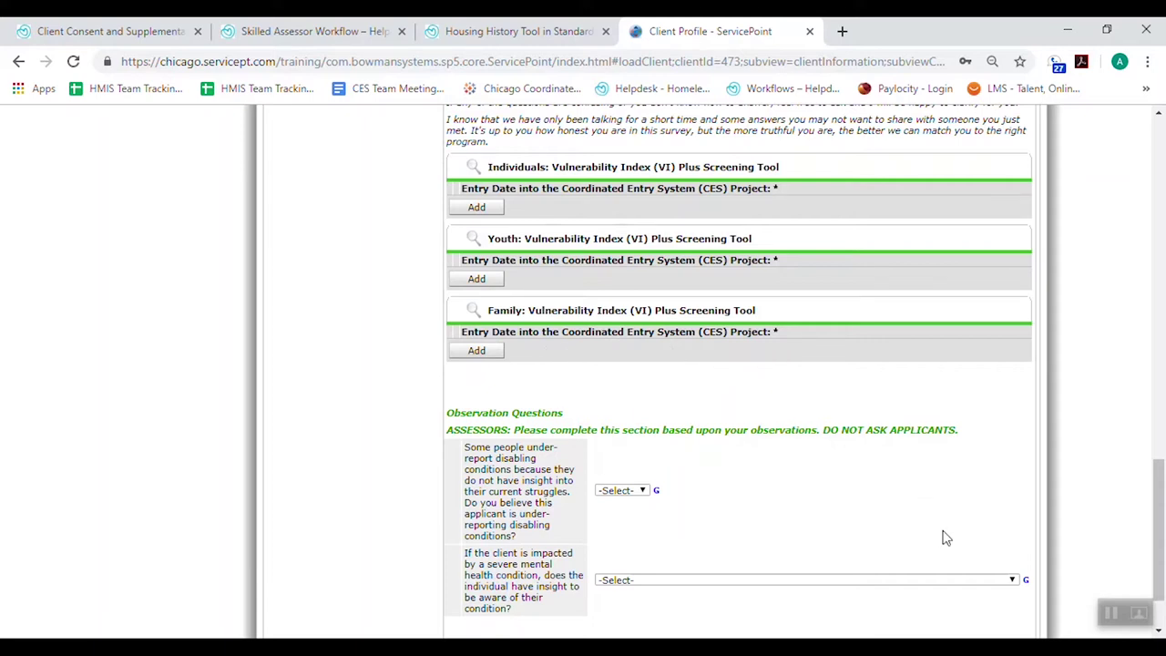
# Save and exit the CES entry assessment, declining the disabling-condition answer alert
pyautogui.scroll(-2, 944, 537)
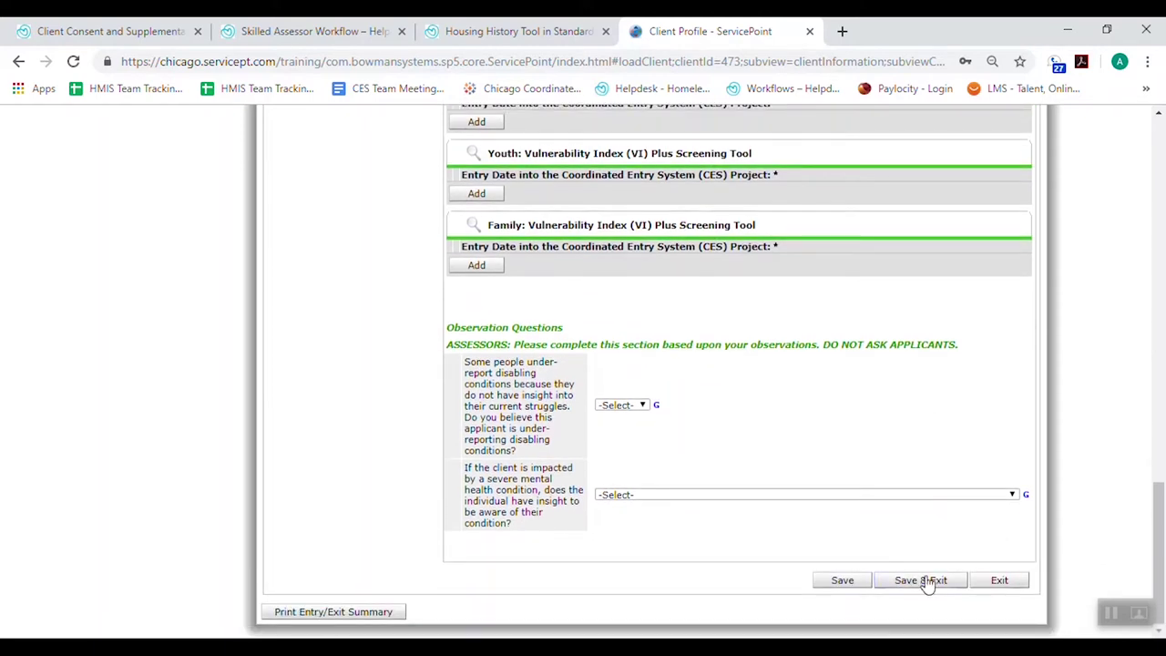
pyautogui.click(922, 580)
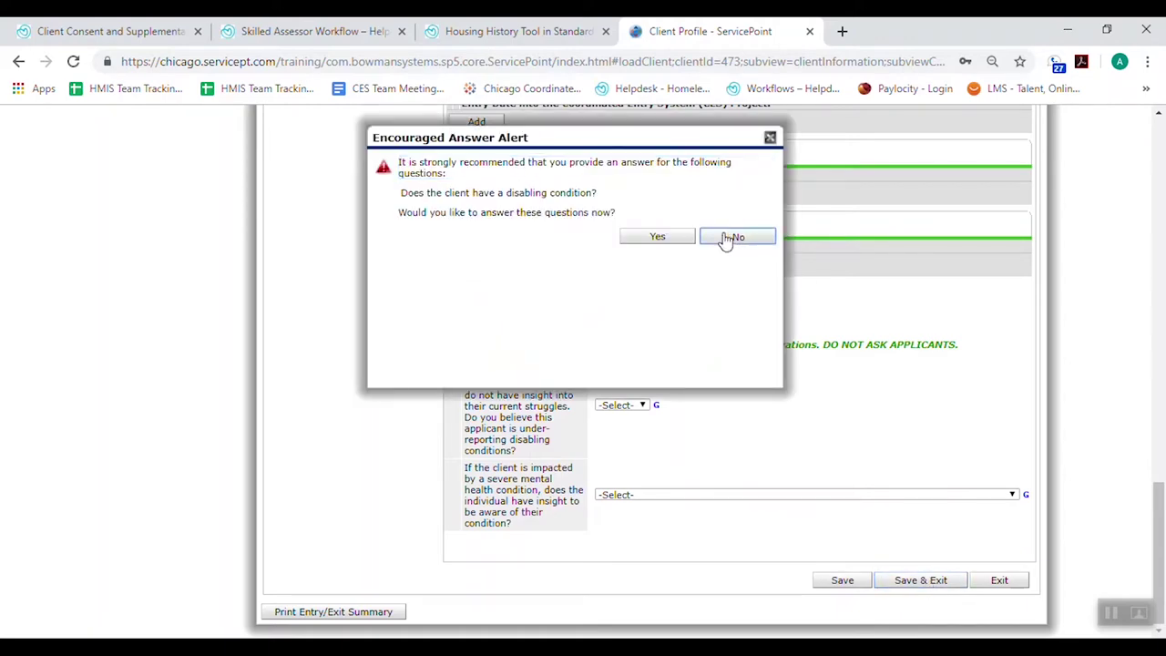
pyautogui.click(725, 240)
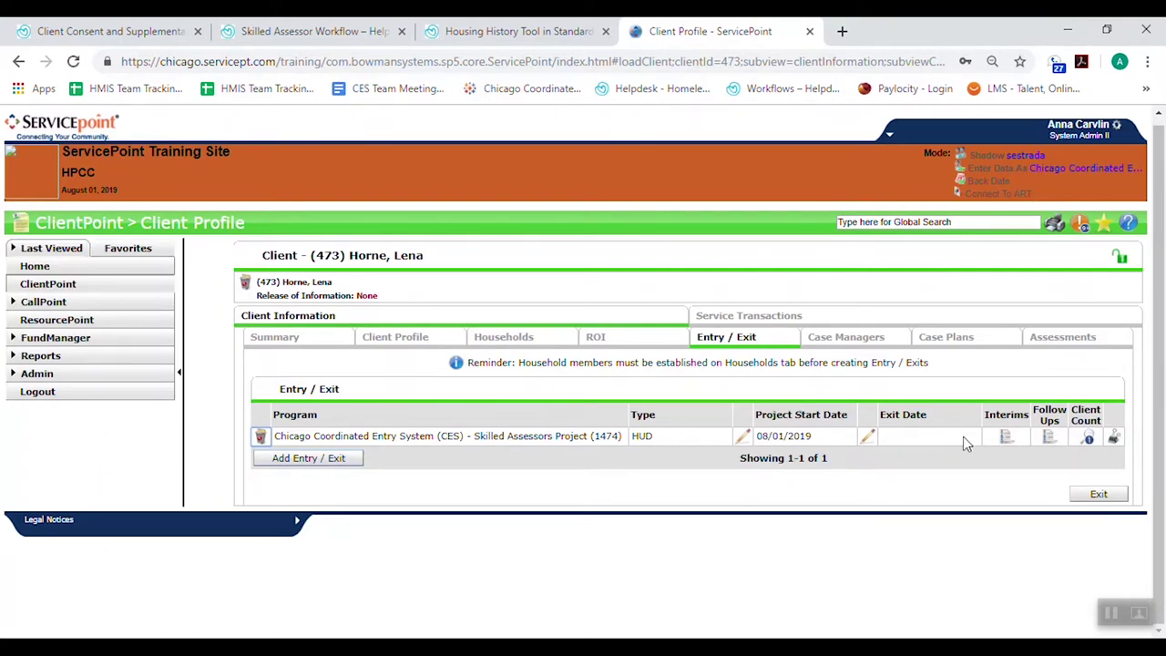
# Start a new interim review of type Update for the CES entry and continue to its assessment
pyautogui.click(1009, 439)
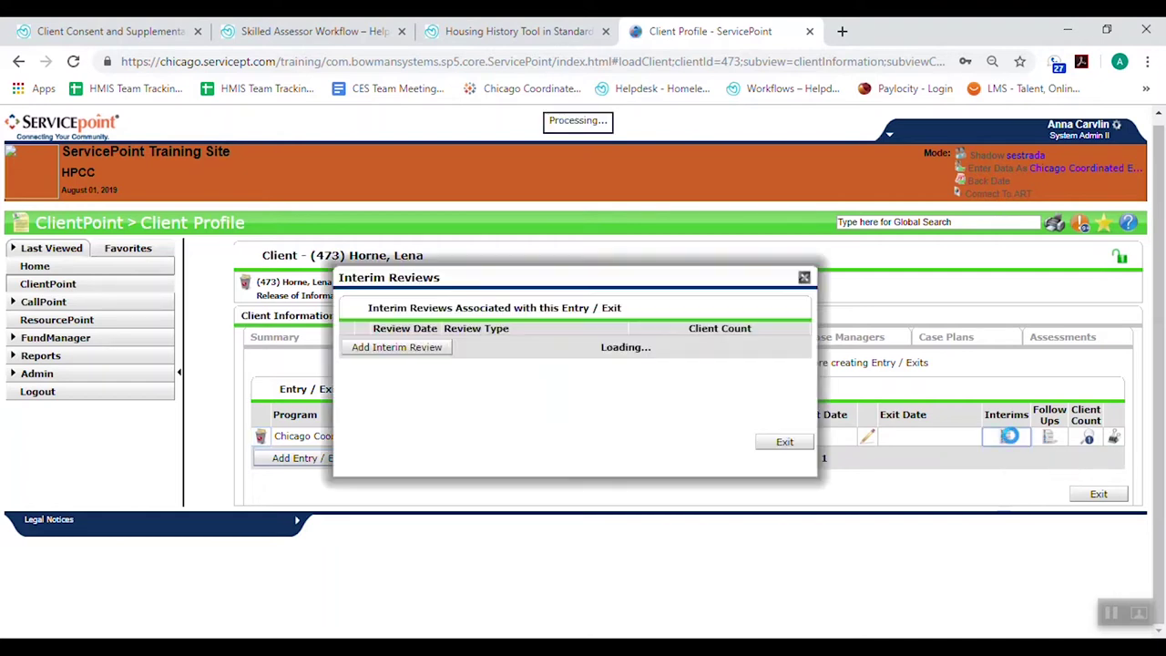
pyautogui.click(424, 343)
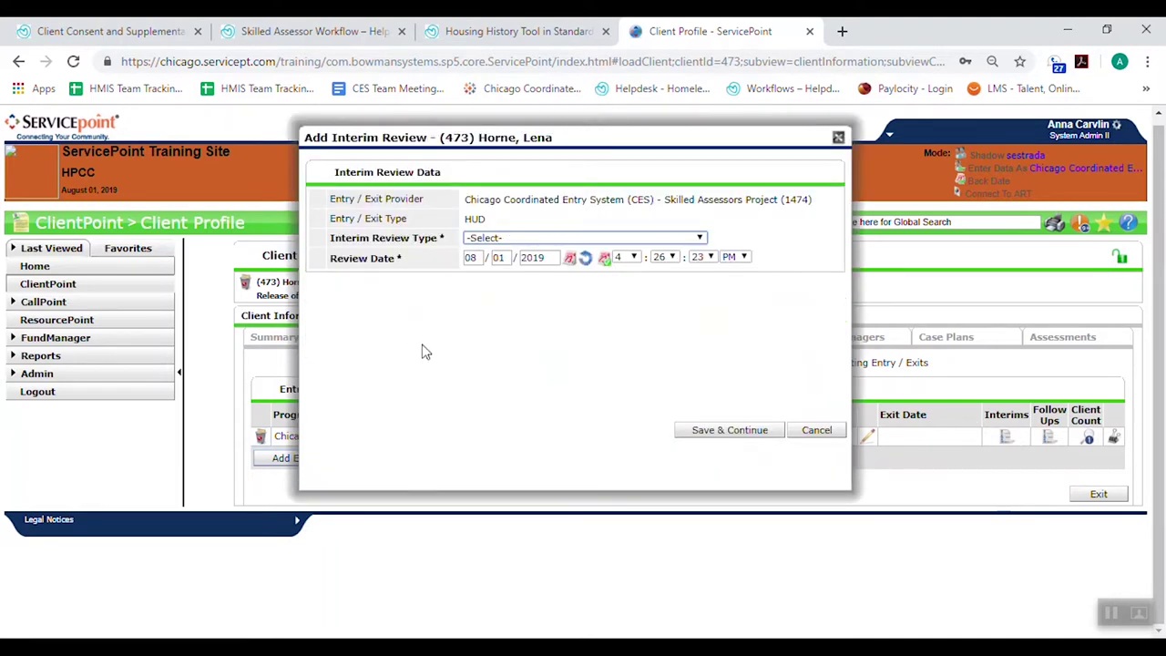
pyautogui.click(504, 239)
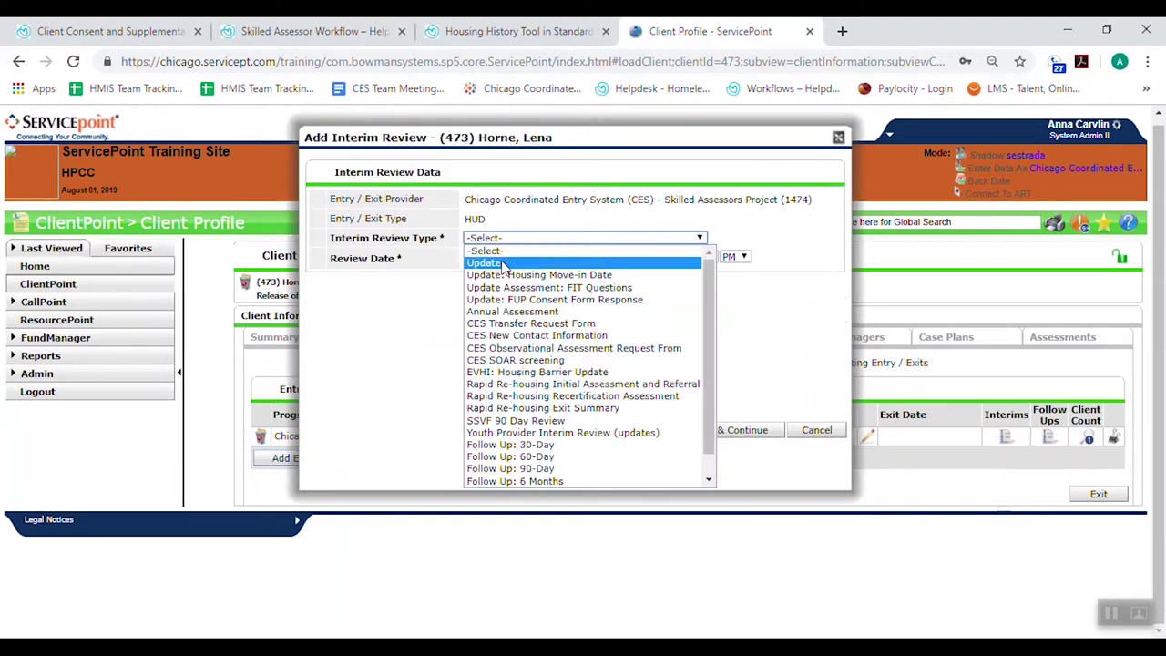
pyautogui.click(506, 262)
pyautogui.click(729, 430)
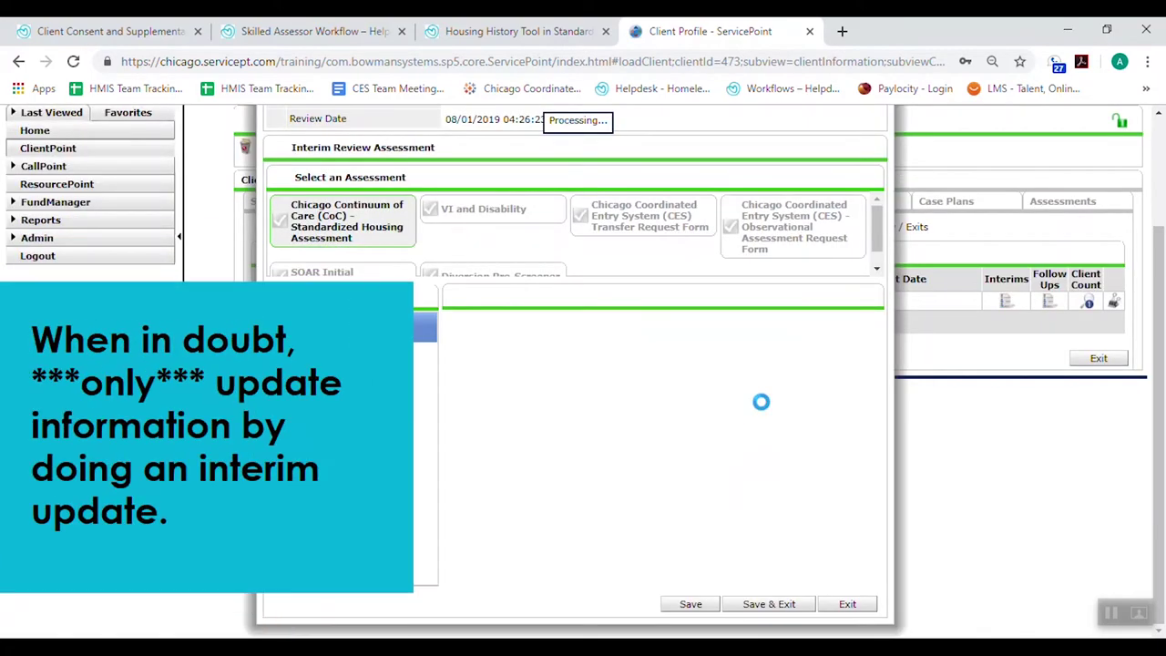
# Set Household Size to 3 and the number of children to 2
pyautogui.scroll(-15, 708, 473)
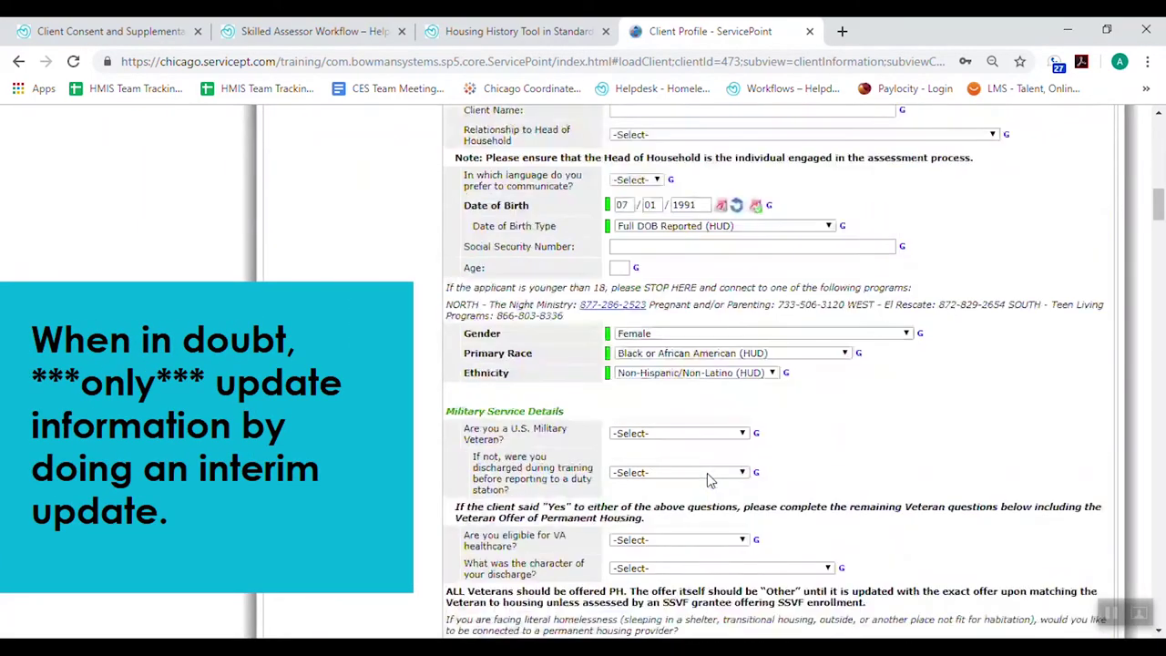
pyautogui.scroll(-5, 709, 476)
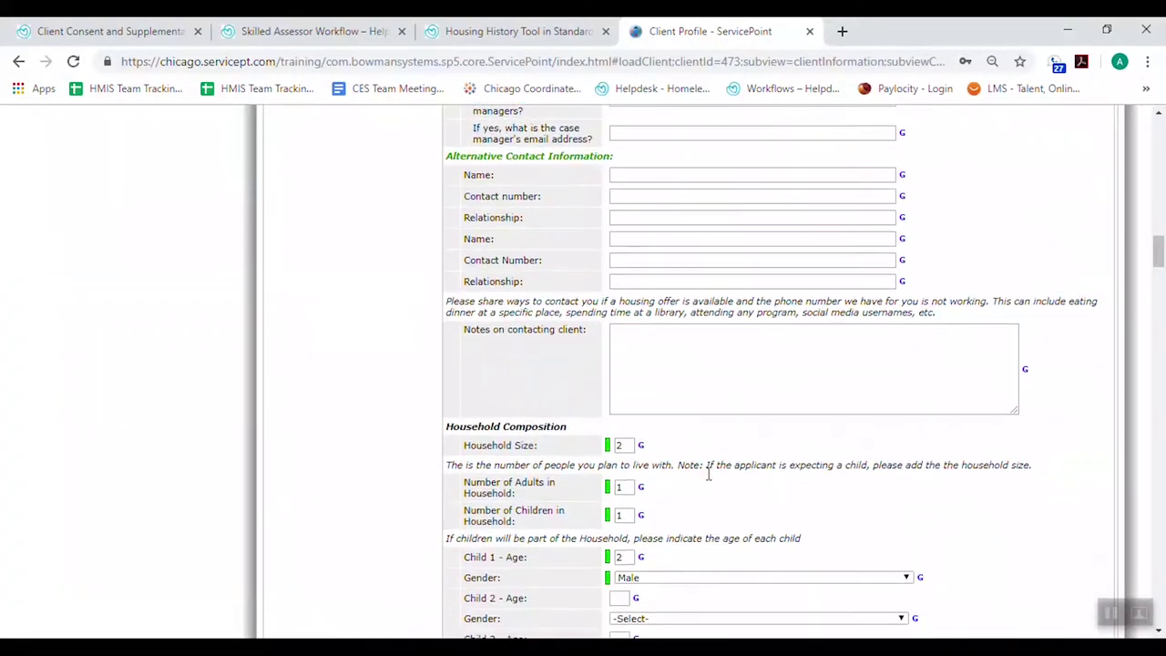
pyautogui.scroll(-2, 708, 474)
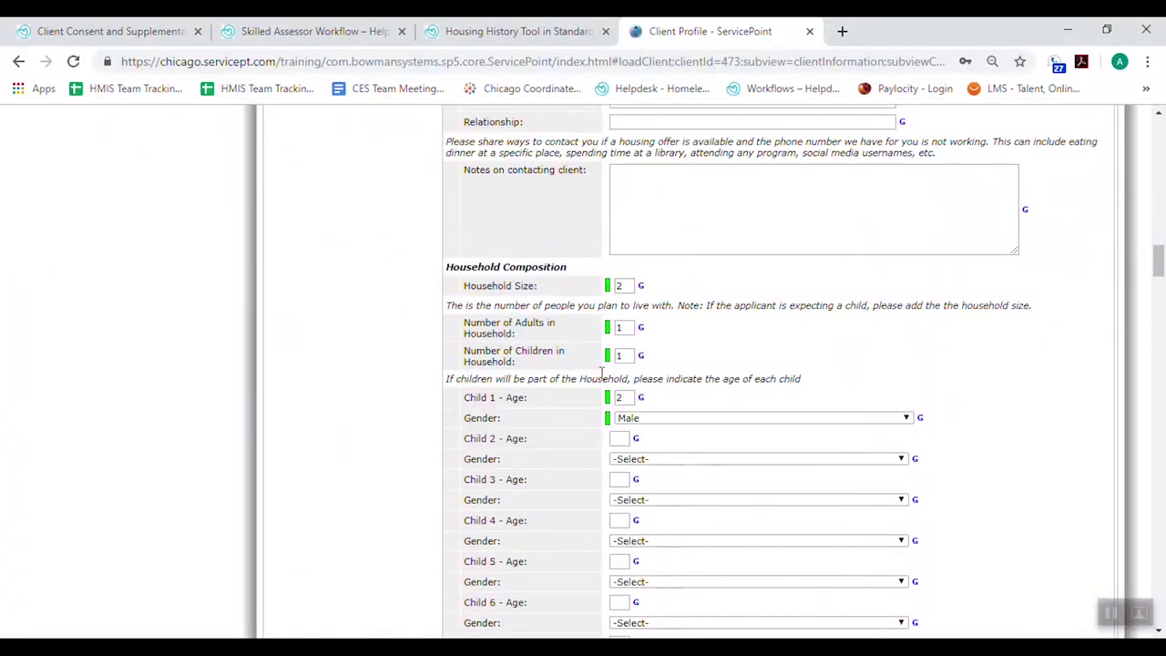
pyautogui.doubleClick(618, 286)
pyautogui.write('3')
pyautogui.doubleClick(619, 327)
pyautogui.doubleClick(620, 356)
pyautogui.write('2')
# Record Child 2 as age 0, Female, then save and exit the interim update
pyautogui.scroll(-1, 728, 361)
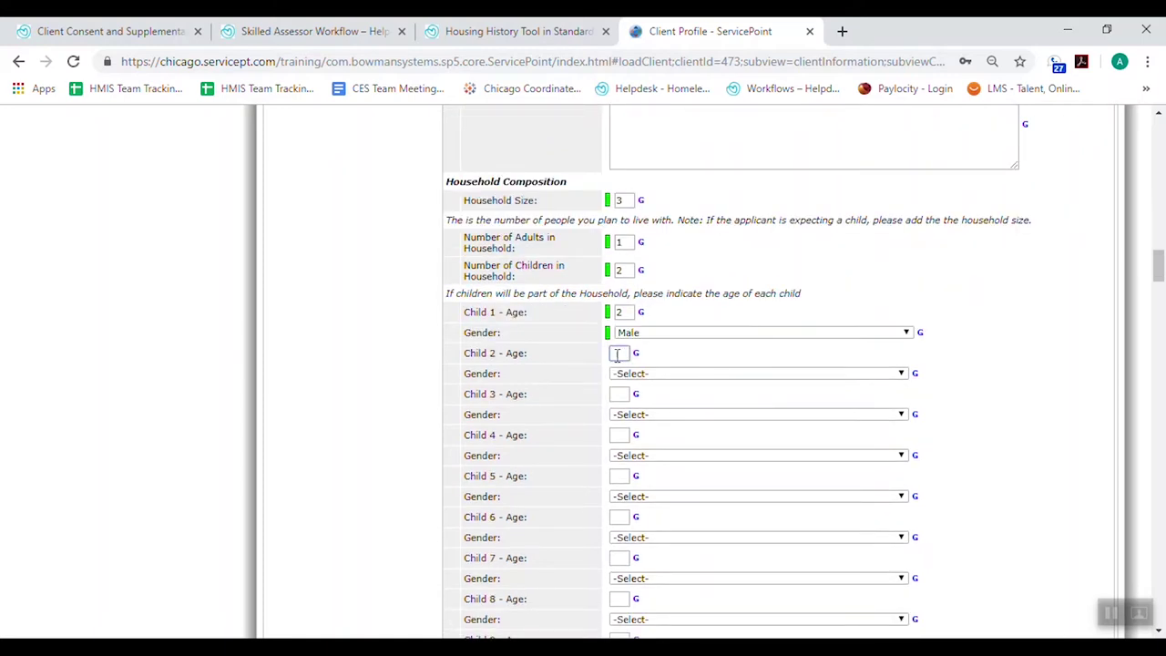
pyautogui.write('0')
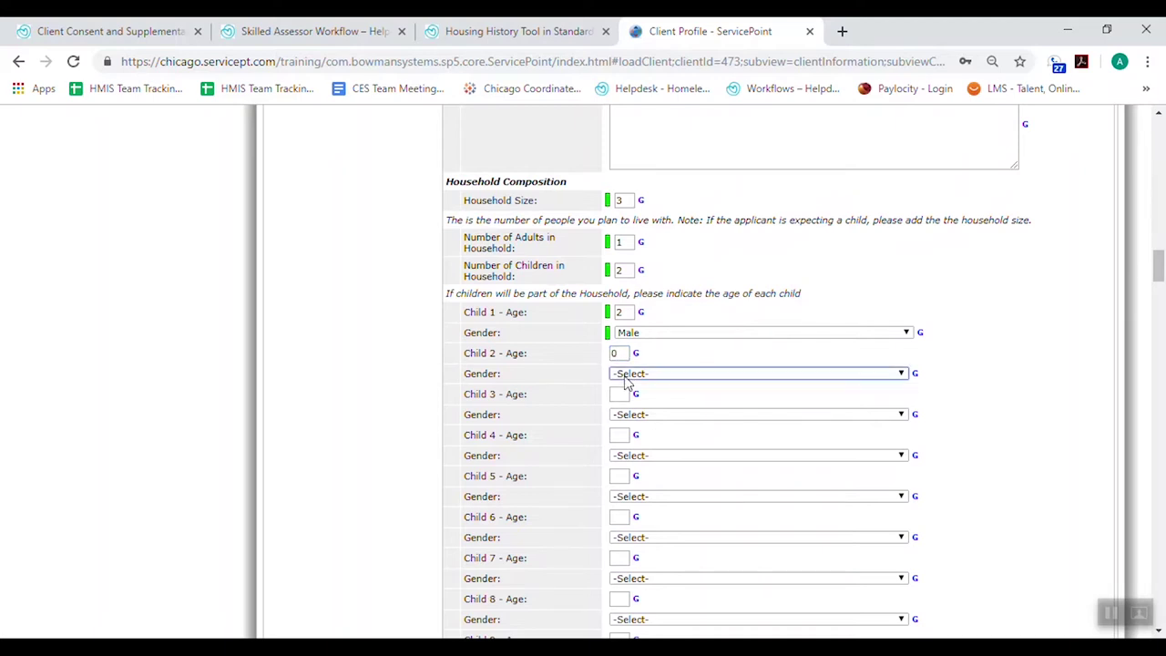
pyautogui.click(622, 376)
pyautogui.click(628, 399)
pyautogui.scroll(-6, 975, 450)
pyautogui.scroll(-5, 975, 450)
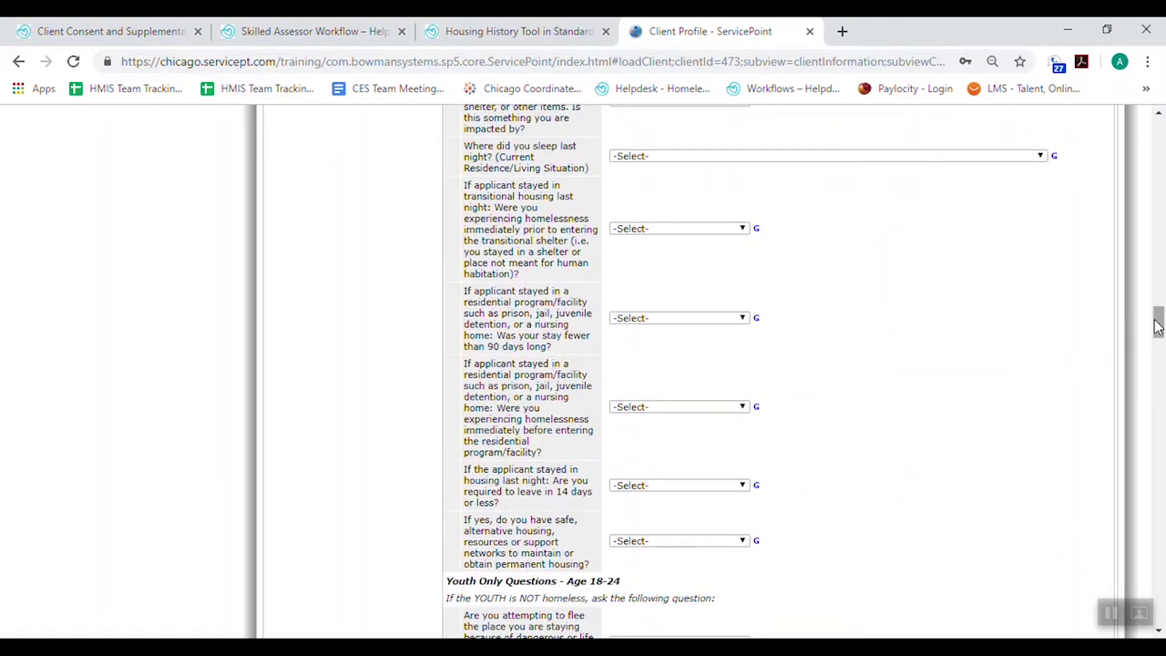
pyautogui.moveTo(1157, 328); pyautogui.dragTo(1144, 635)
pyautogui.click(1022, 606)
pyautogui.click(733, 238)
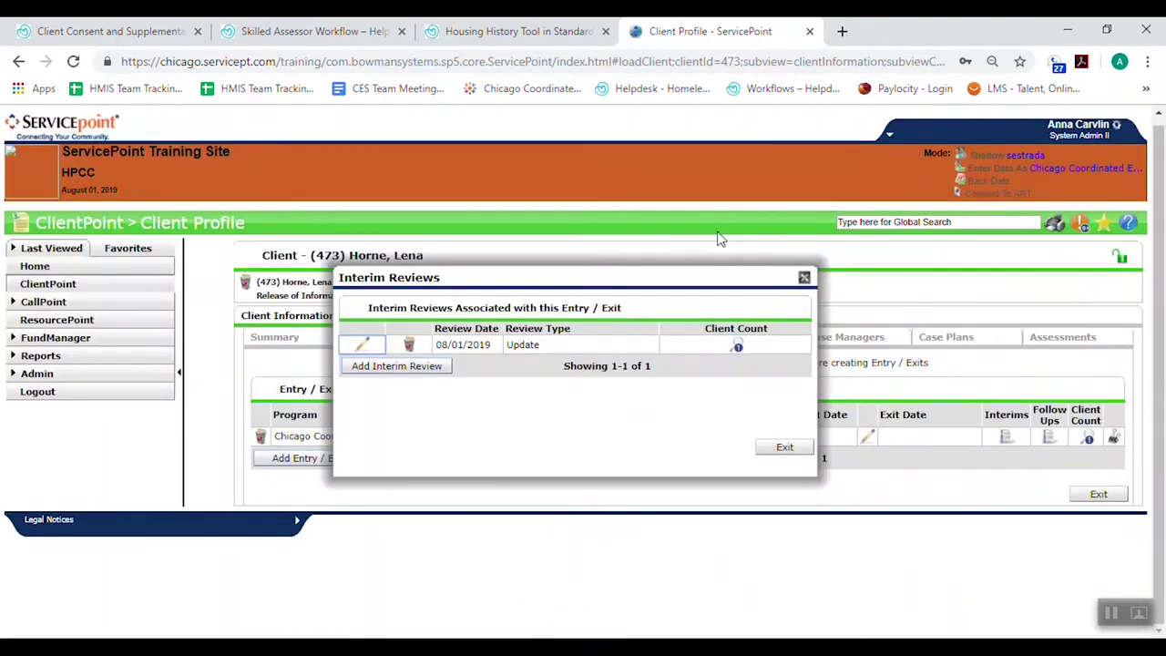
pyautogui.click(805, 277)
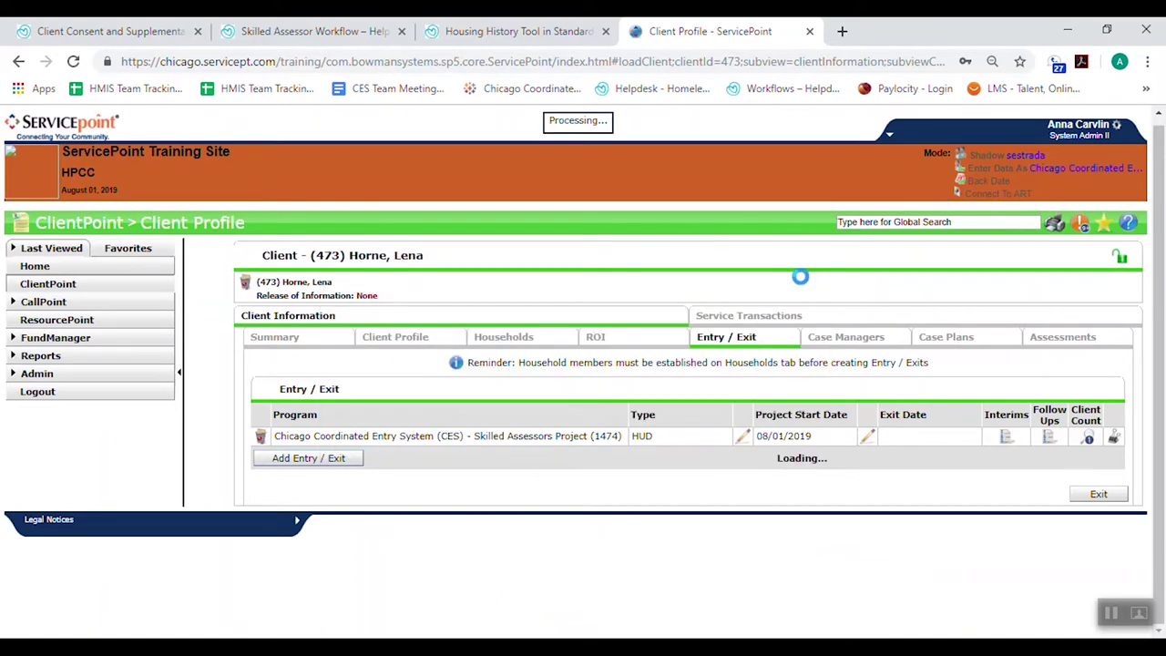
pyautogui.click(1006, 437)
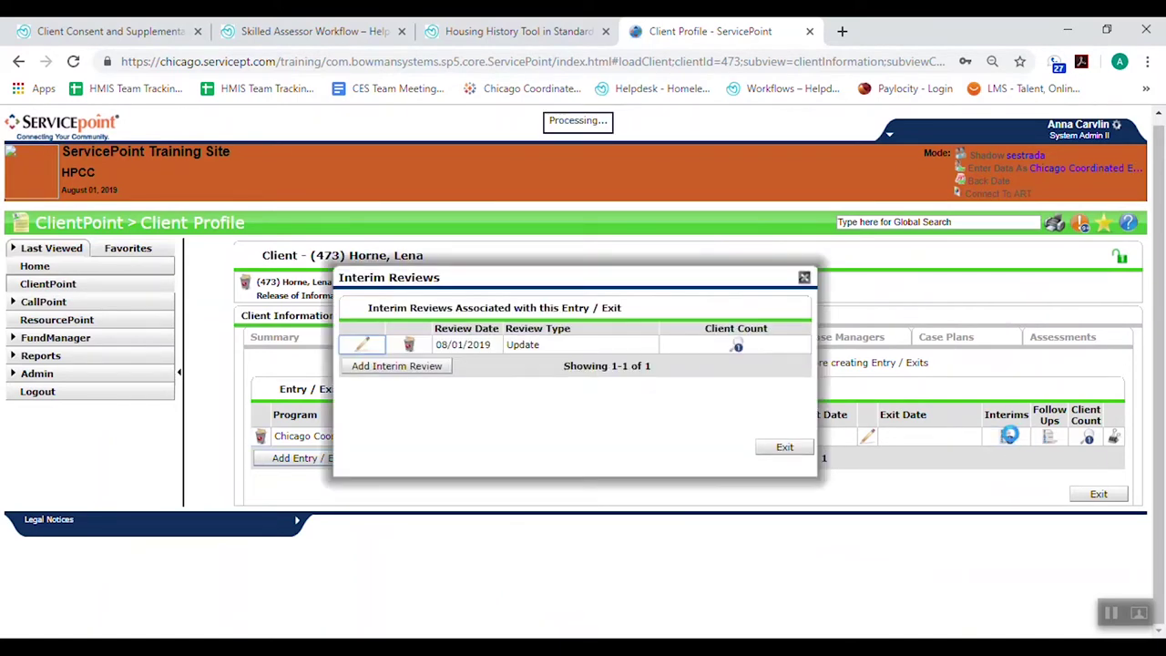
pyautogui.click(364, 345)
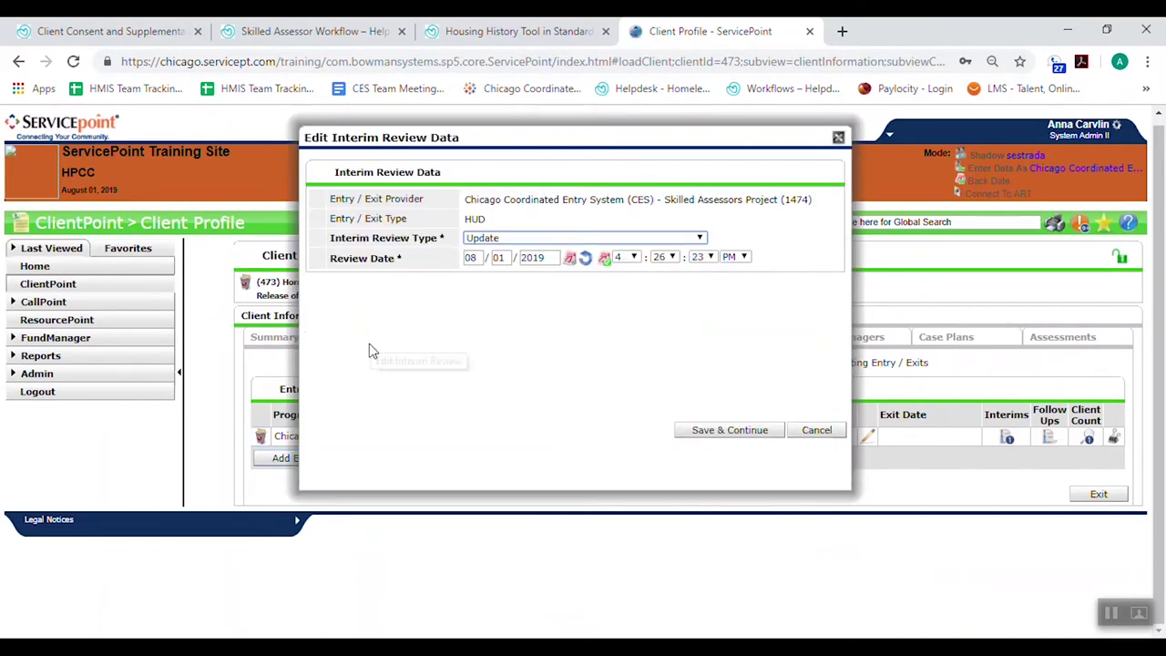
pyautogui.click(754, 431)
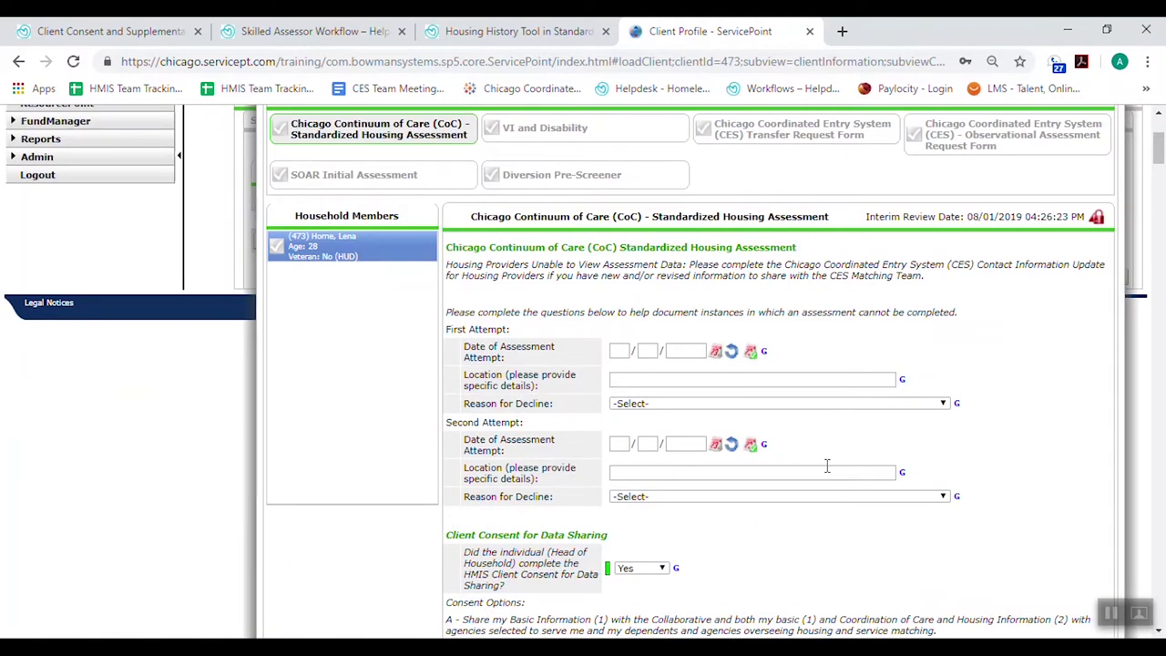
pyautogui.scroll(-15, 920, 478)
pyautogui.scroll(-5, 919, 478)
pyautogui.scroll(2, 919, 479)
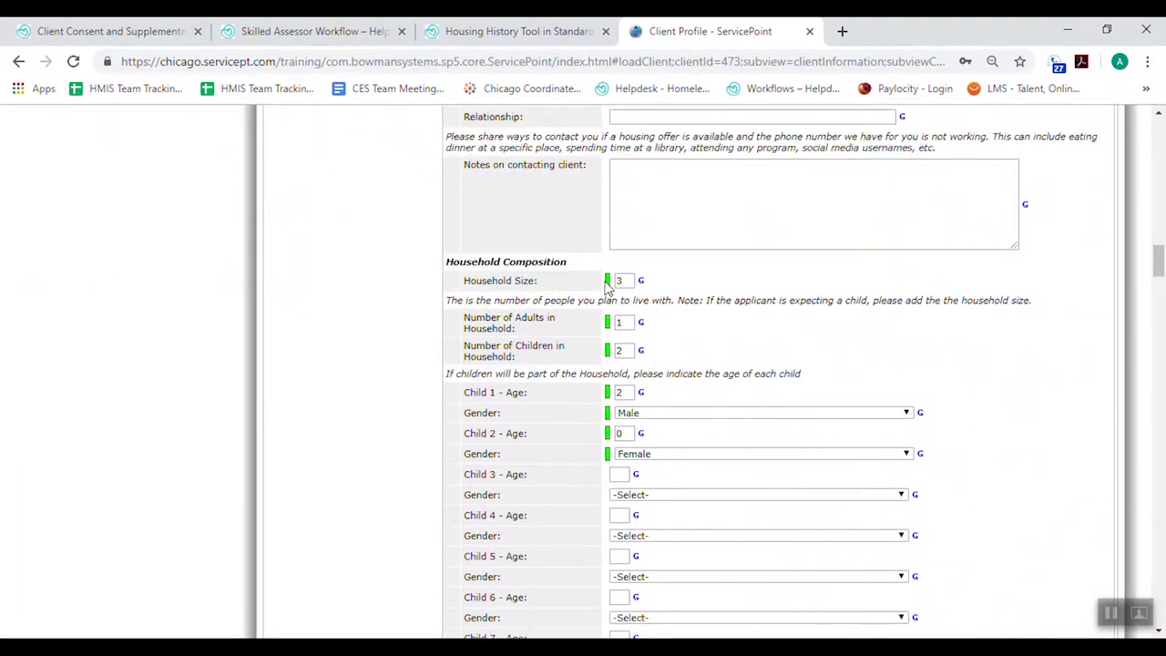
pyautogui.click(607, 282)
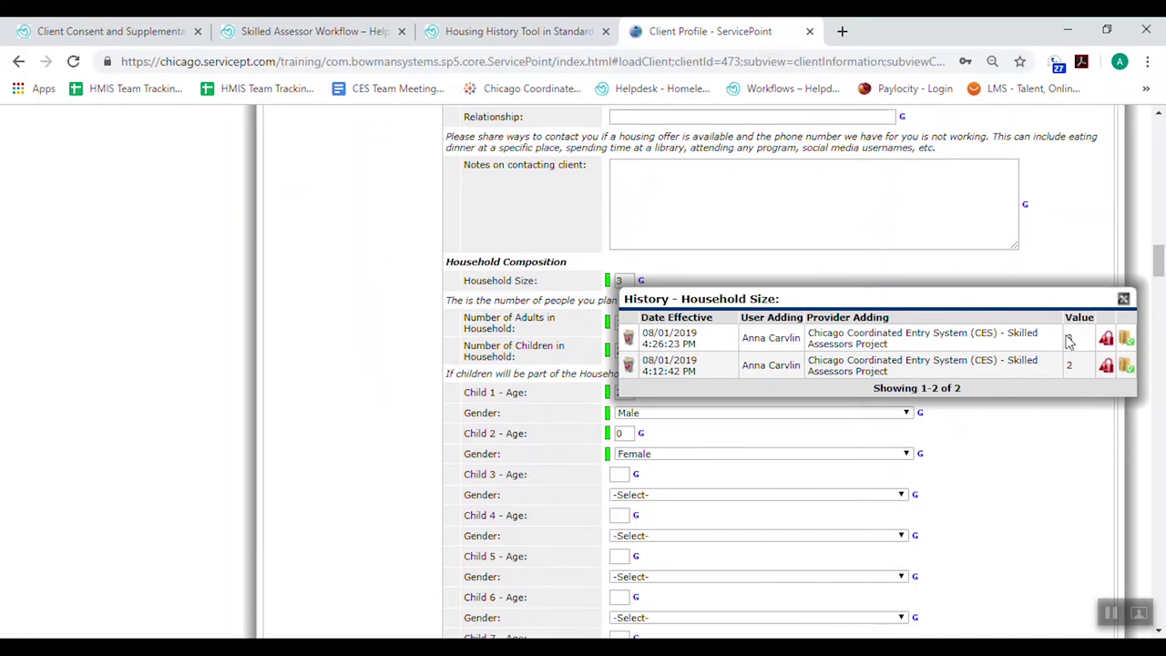
pyautogui.click(1123, 299)
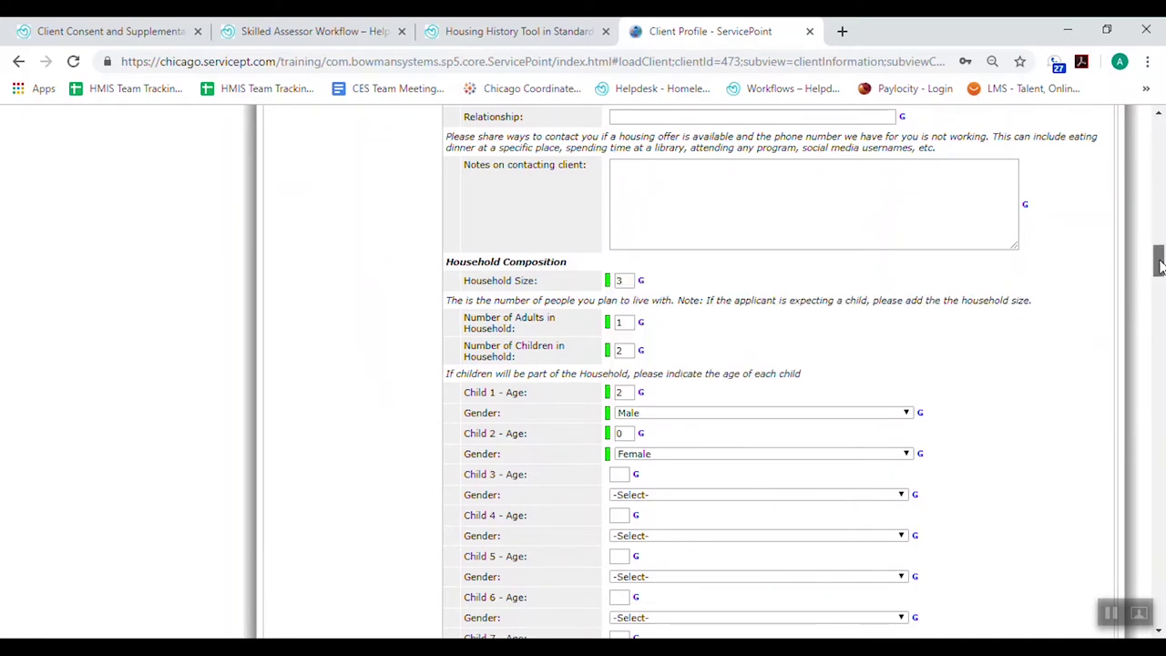
pyautogui.moveTo(1158, 264); pyautogui.dragTo(1150, 198)
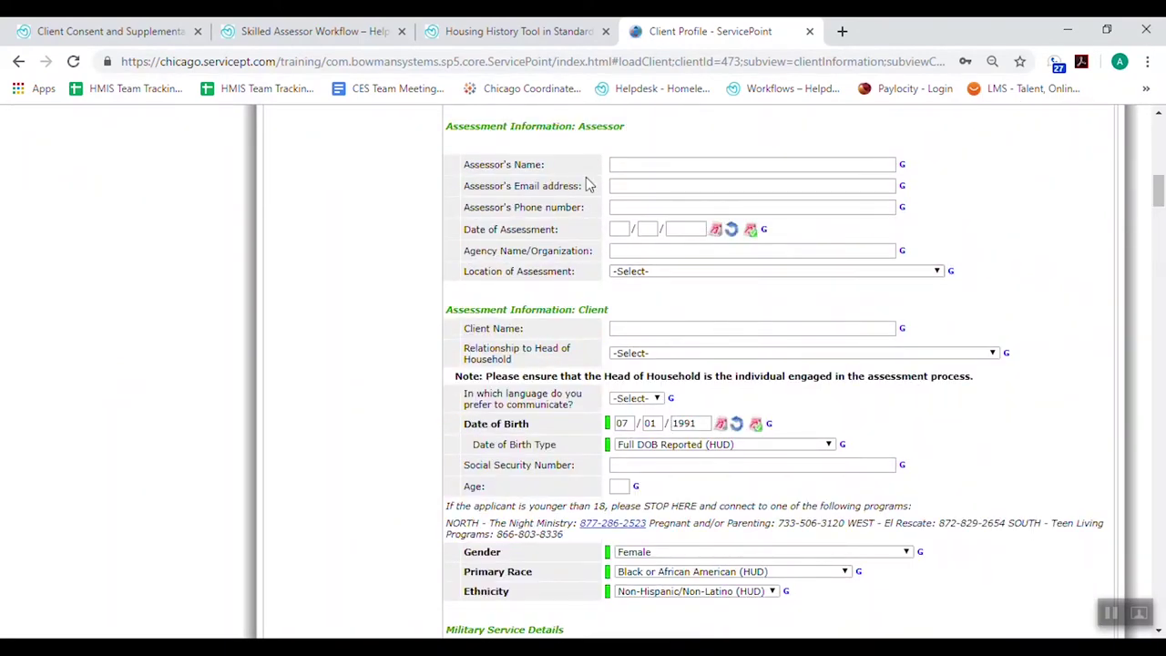
pyautogui.moveTo(1157, 191); pyautogui.dragTo(1158, 120)
pyautogui.click(1116, 118)
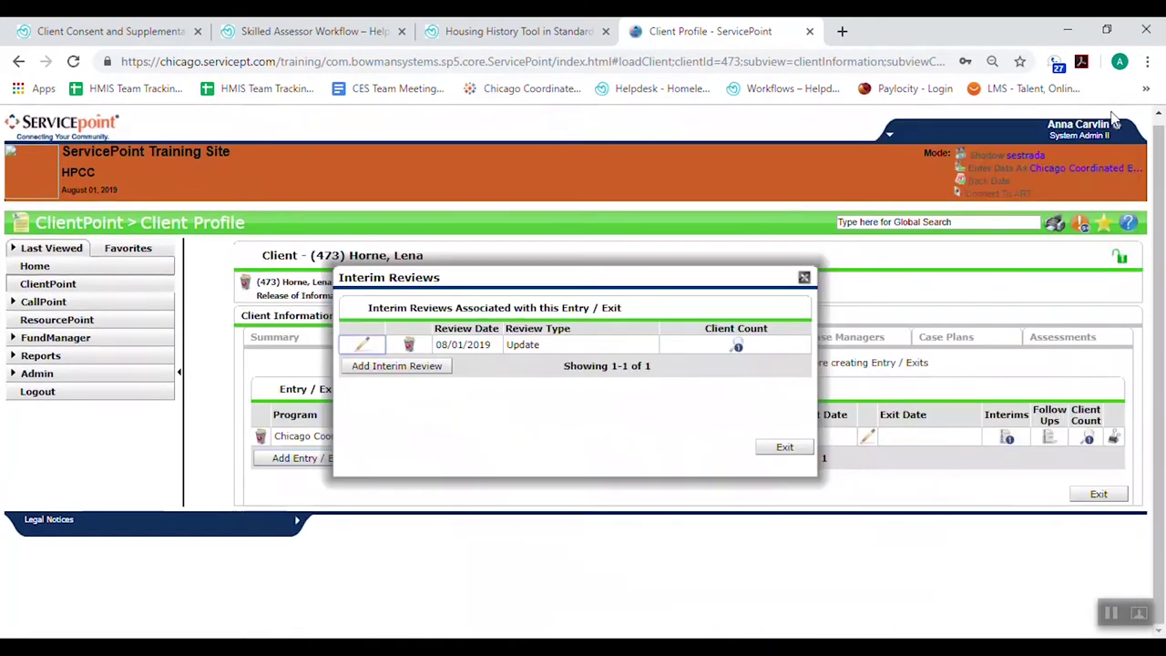
pyautogui.click(804, 276)
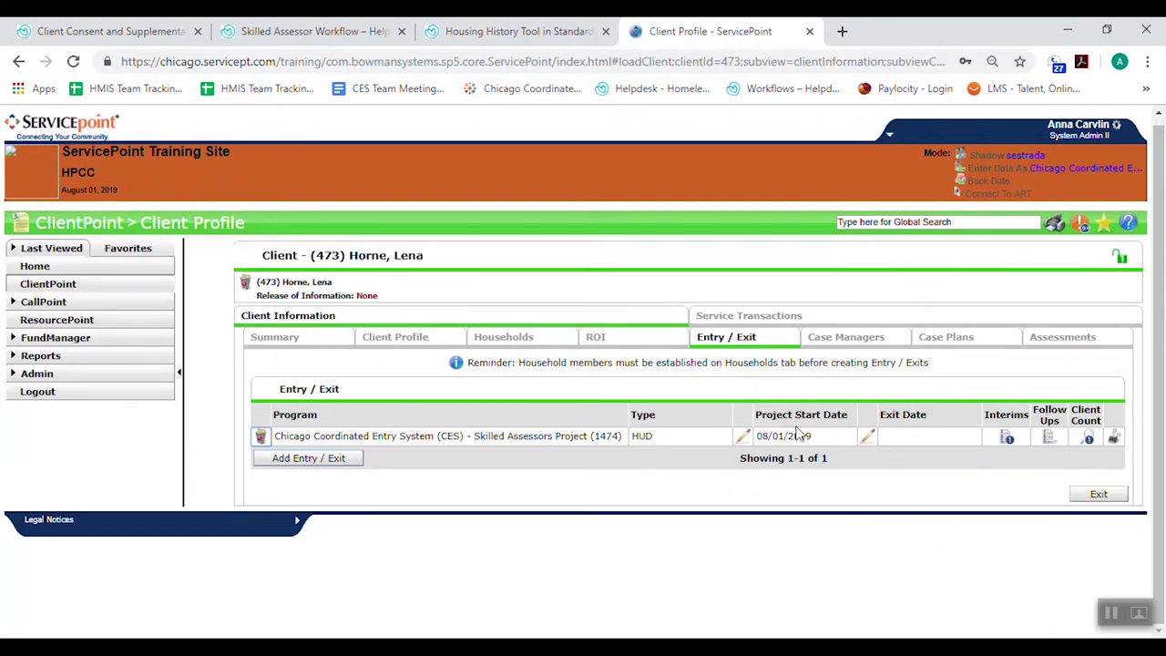
# Remove the Global visibility group from the client's record and exit the visibility settings
pyautogui.click(1121, 260)
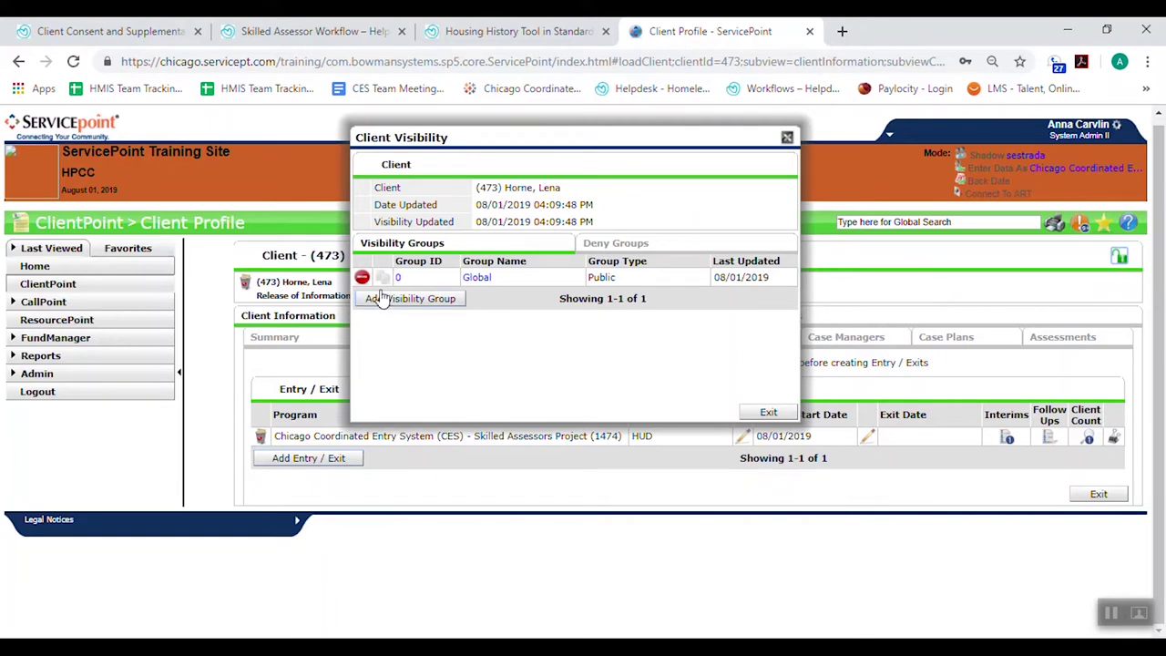
pyautogui.click(361, 277)
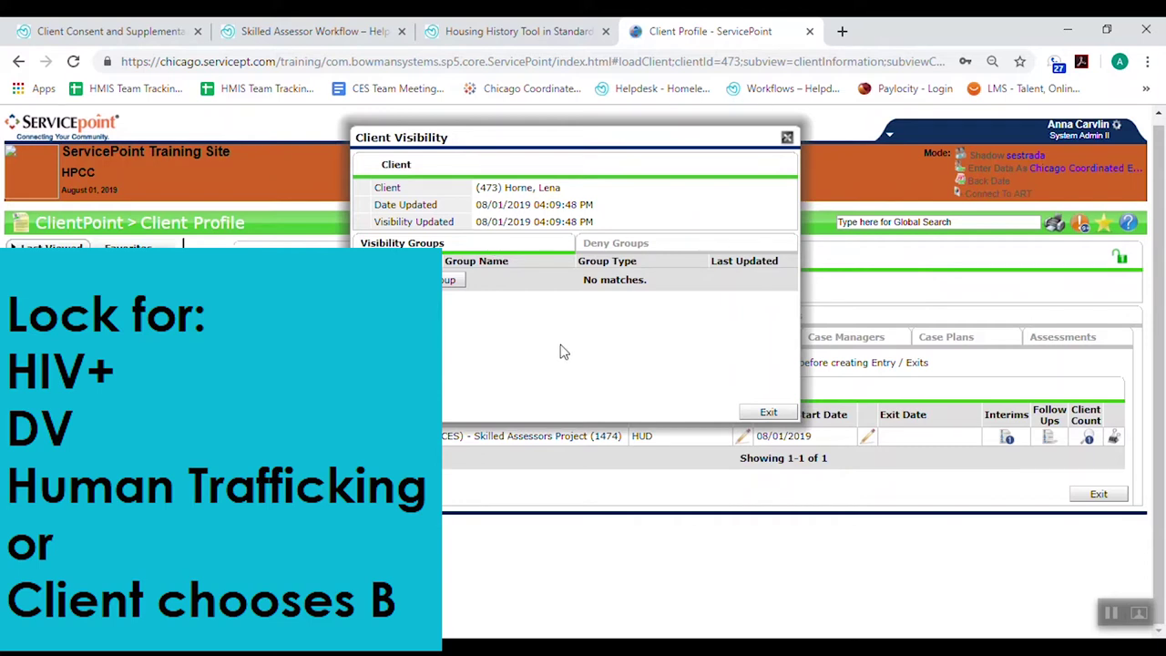
pyautogui.click(768, 411)
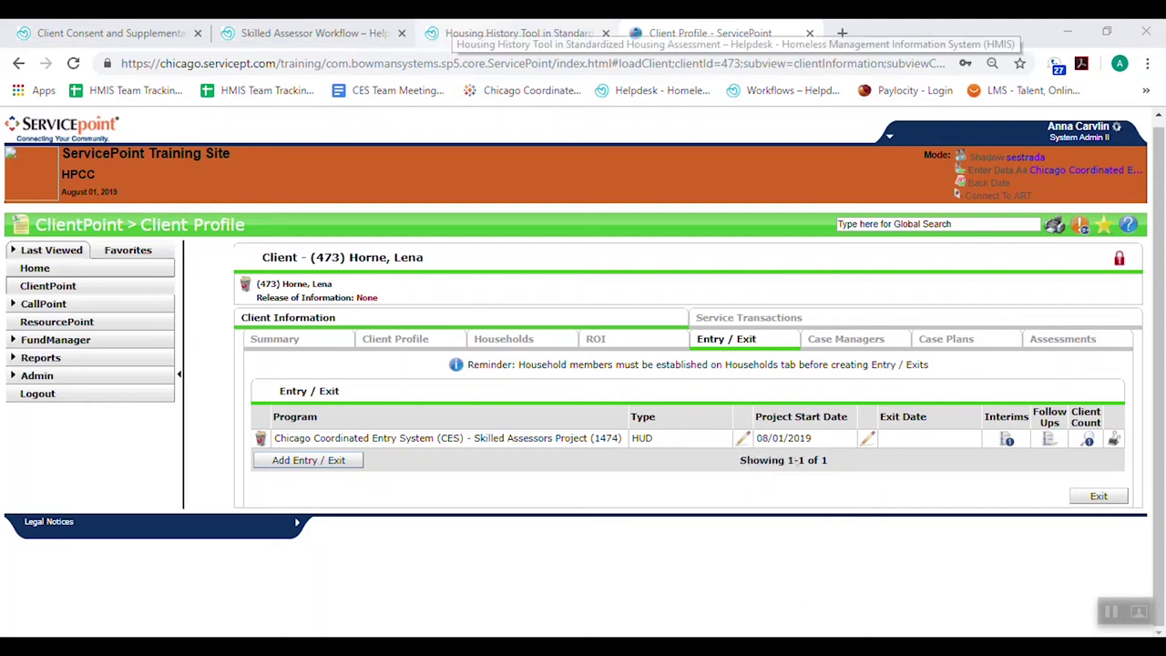
pyautogui.click(457, 33)
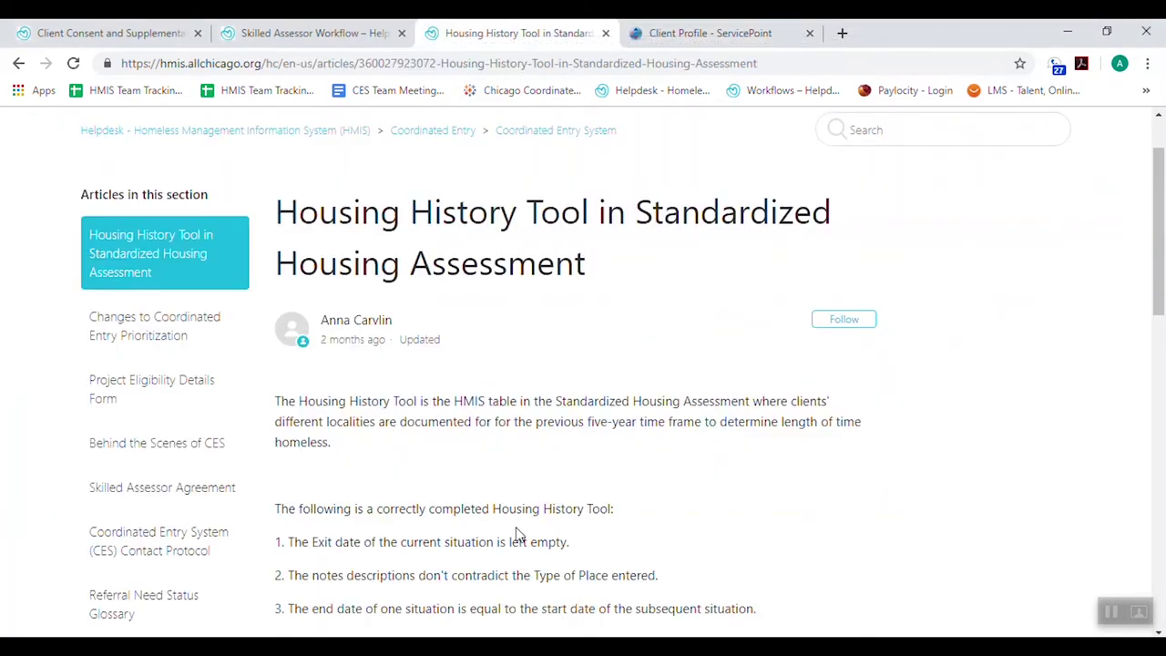
pyautogui.scroll(-3, 451, 533)
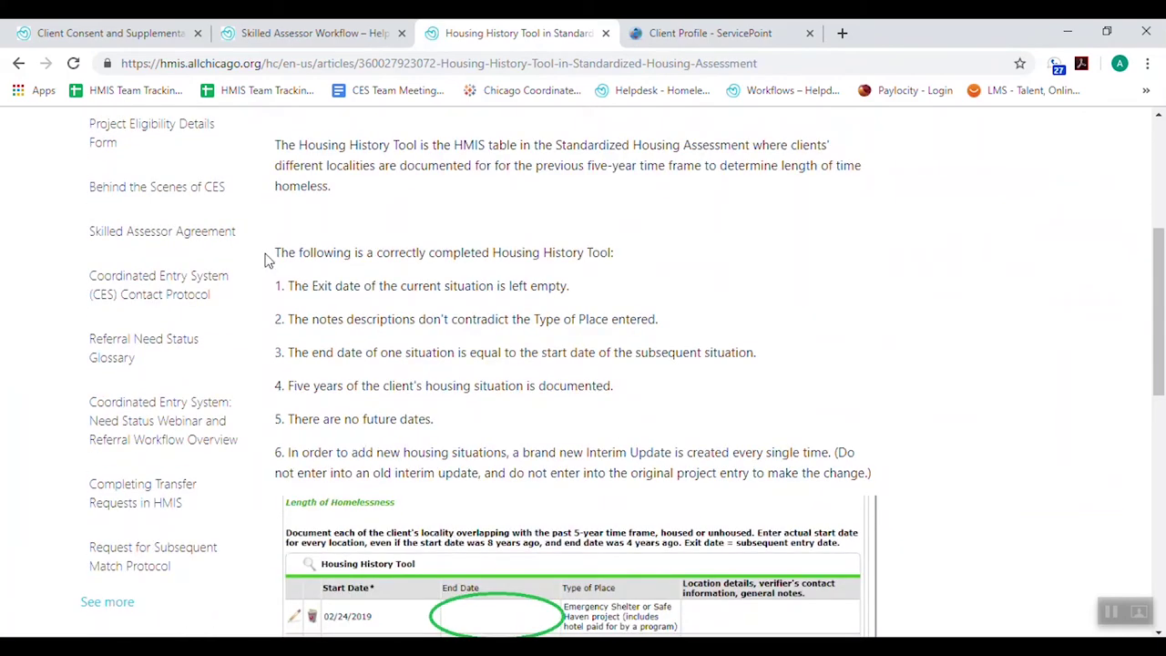
pyautogui.scroll(-1, 364, 387)
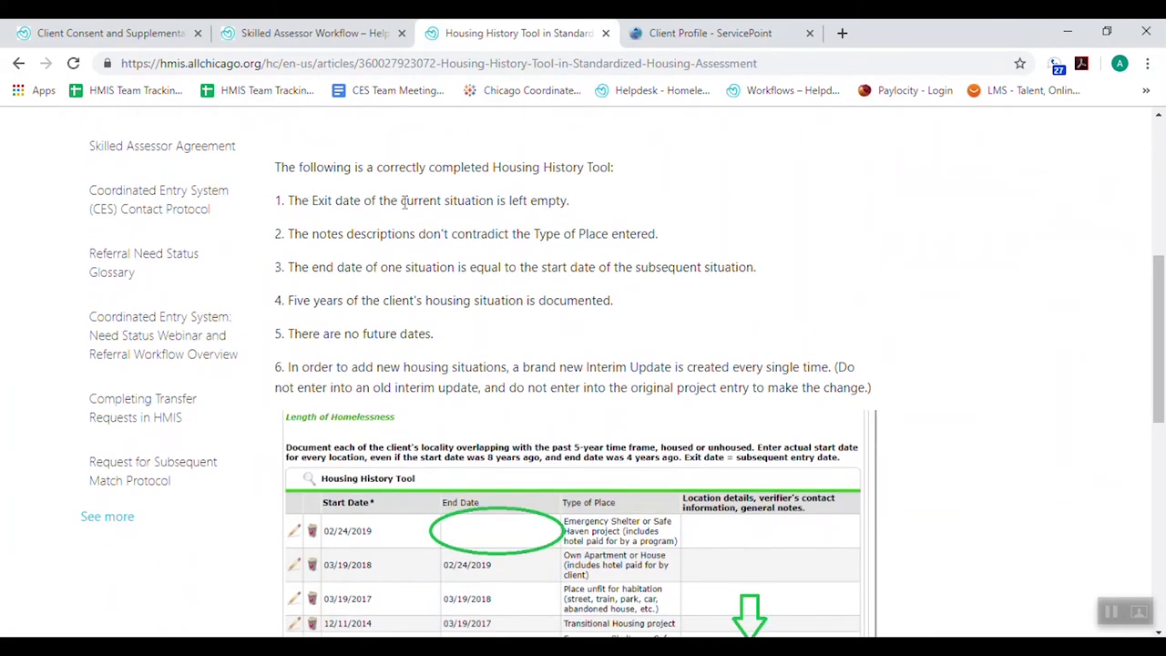
pyautogui.moveTo(580, 202); pyautogui.dragTo(506, 200)
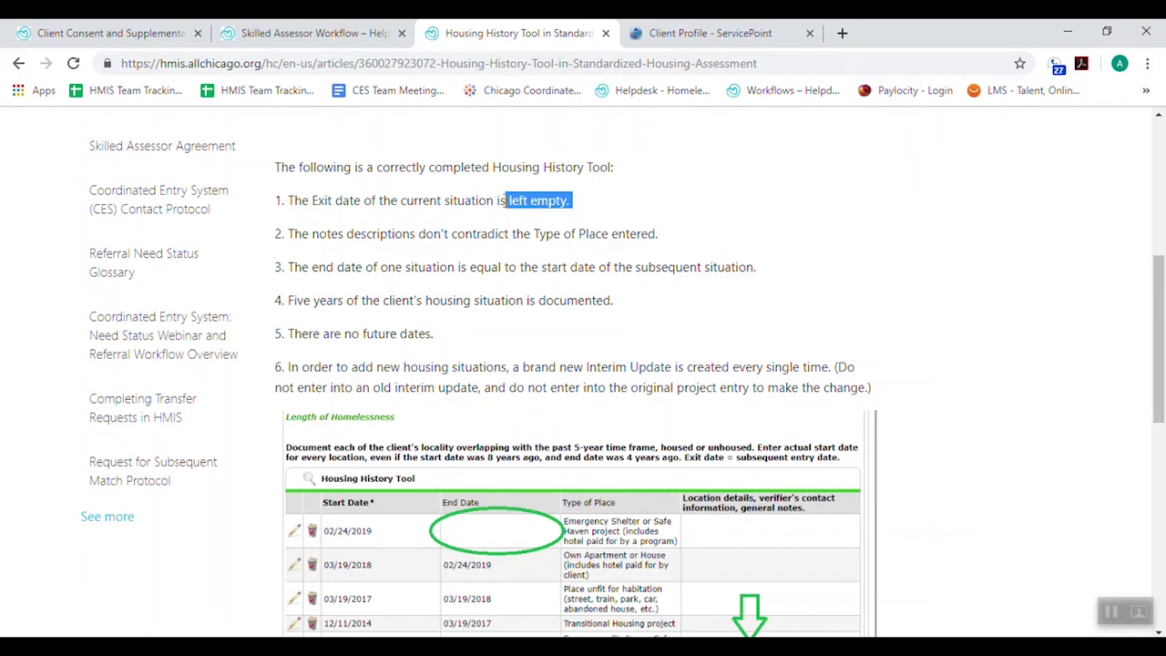
pyautogui.moveTo(294, 234); pyautogui.dragTo(715, 240)
pyautogui.click(713, 239)
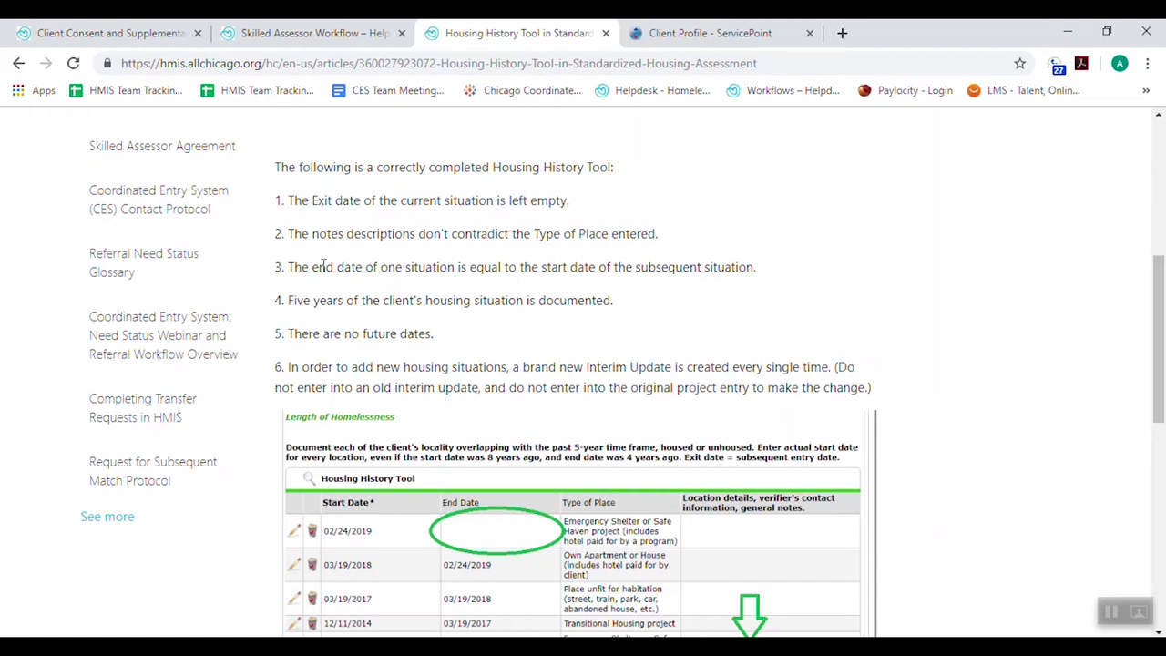
pyautogui.moveTo(323, 266); pyautogui.dragTo(631, 273)
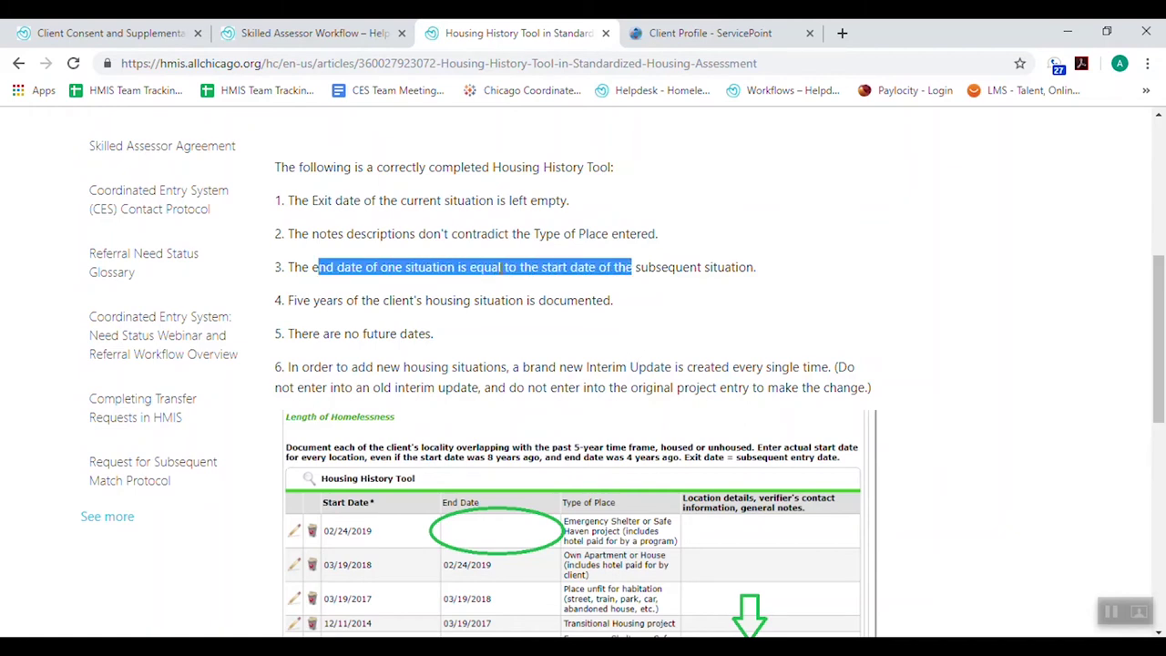
pyautogui.click(494, 267)
pyautogui.doubleClick(494, 267)
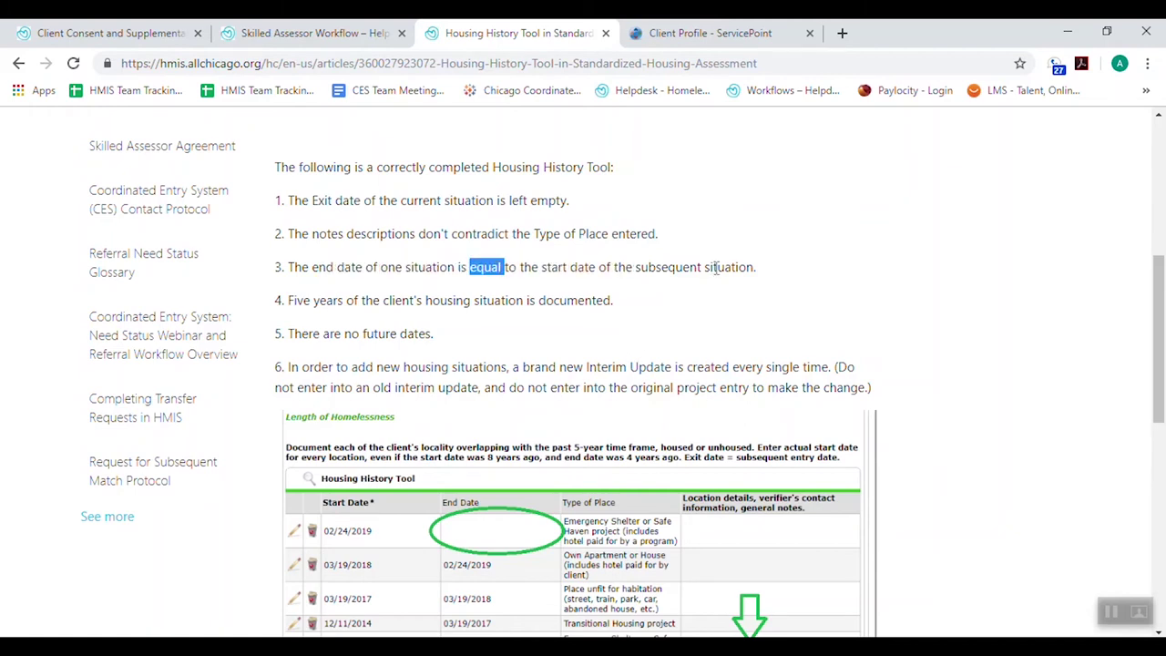
pyautogui.click(795, 276)
pyautogui.moveTo(437, 335); pyautogui.dragTo(293, 335)
pyautogui.click(313, 360)
pyautogui.scroll(-1, 317, 364)
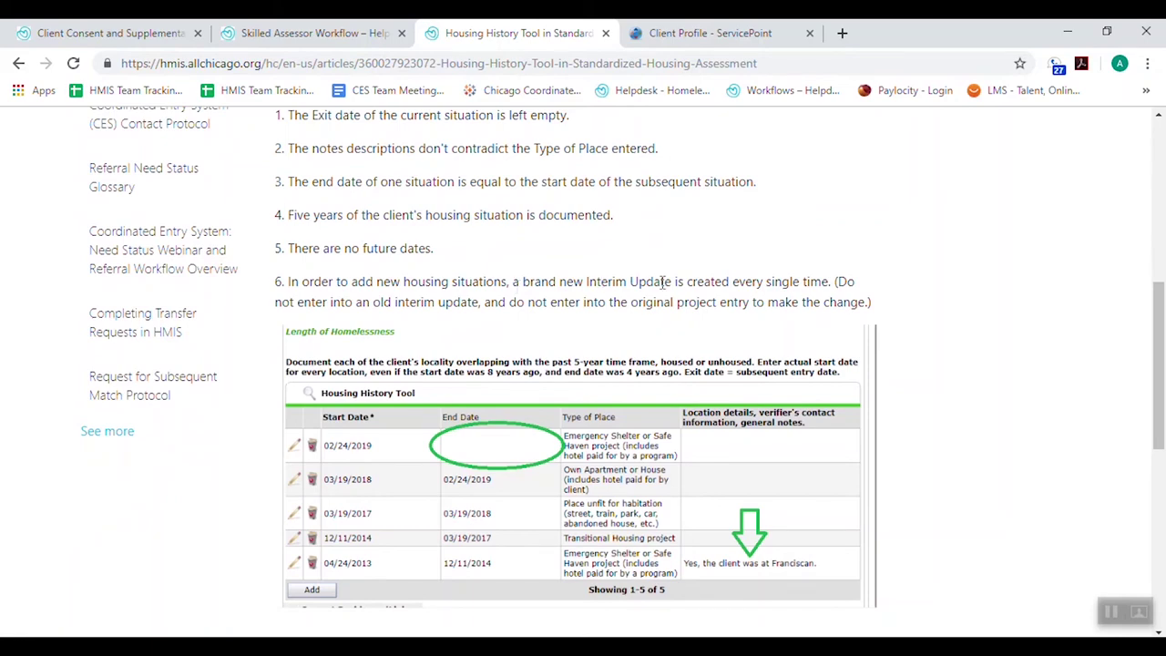
pyautogui.scroll(2, 616, 382)
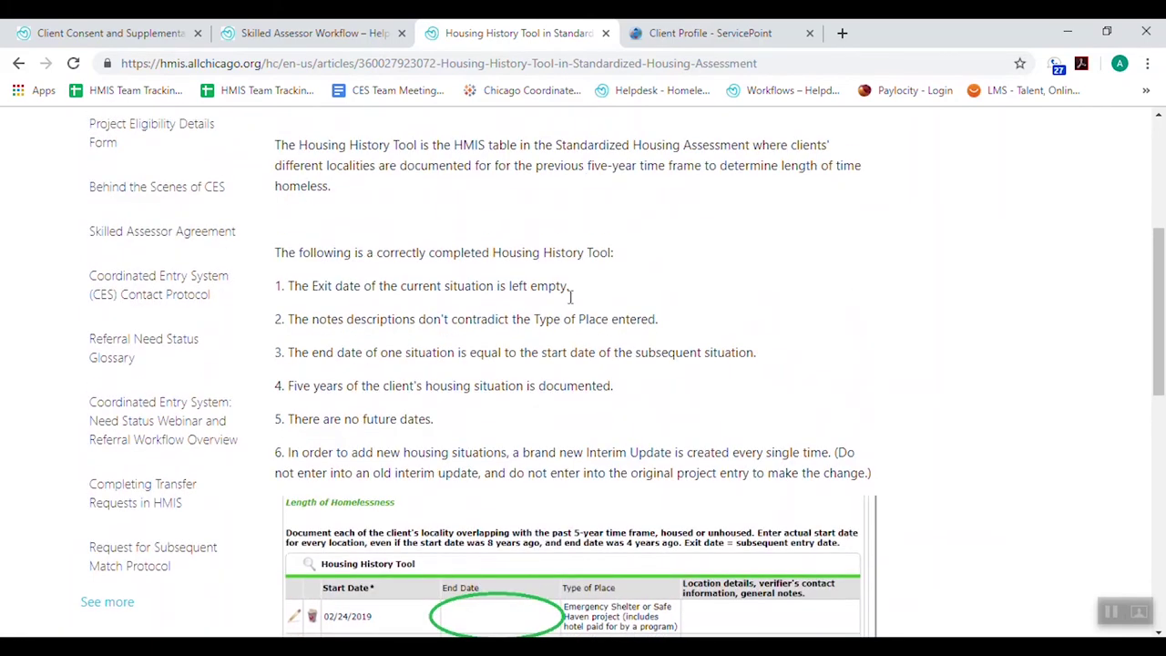
pyautogui.click(719, 32)
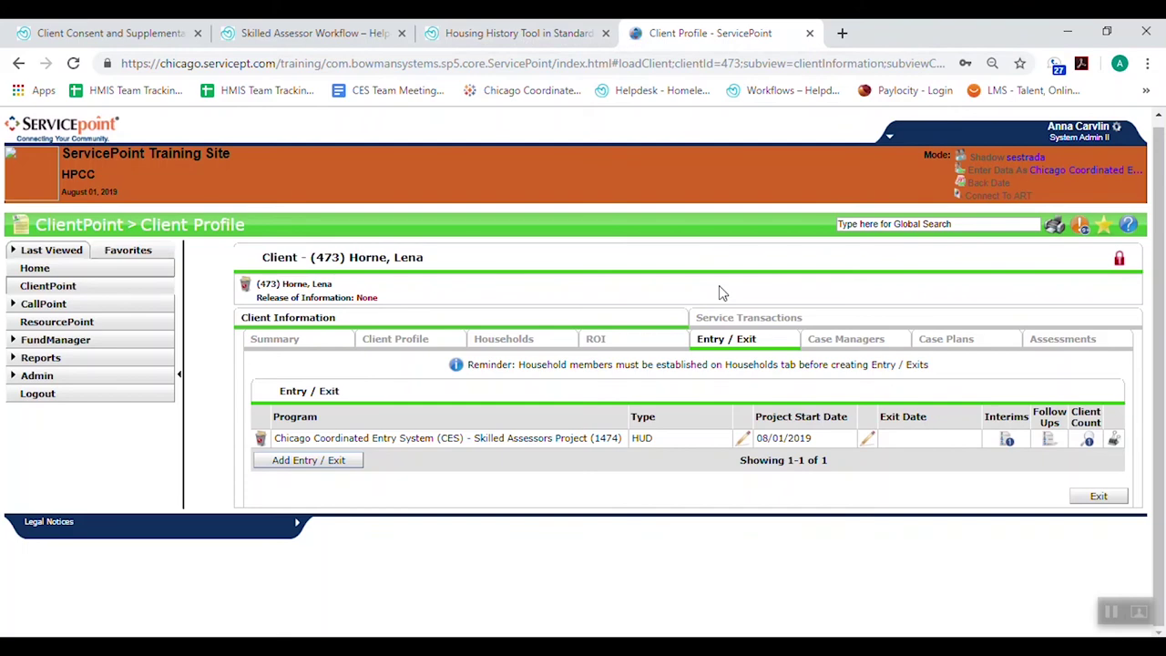
pyautogui.click(310, 33)
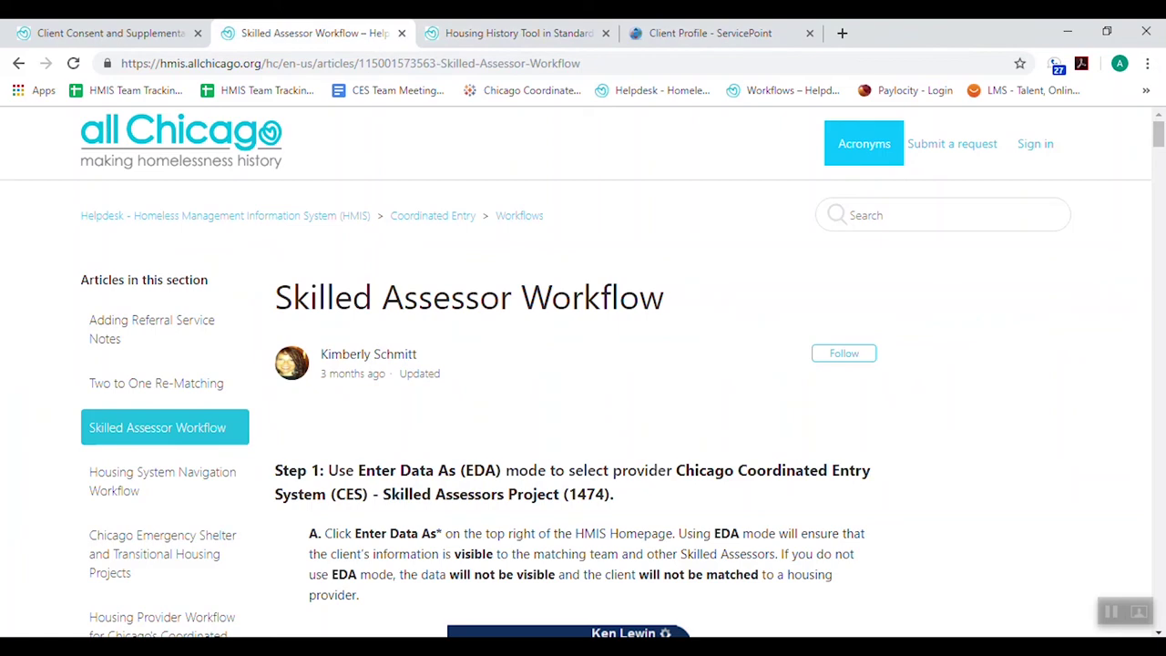
pyautogui.click(674, 31)
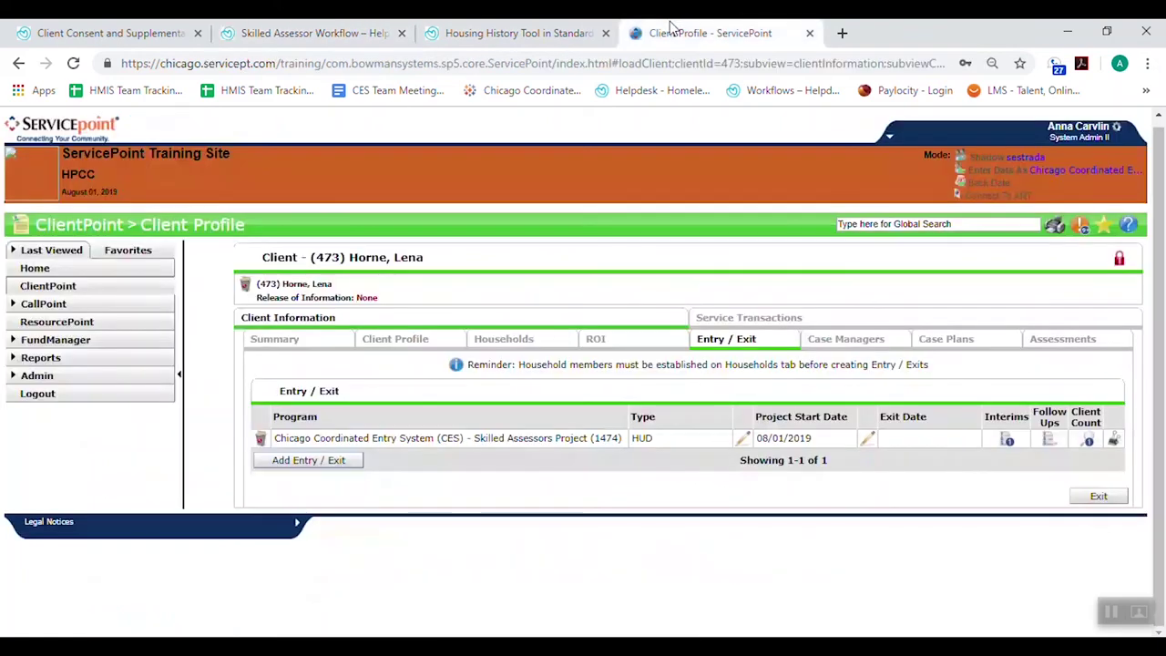